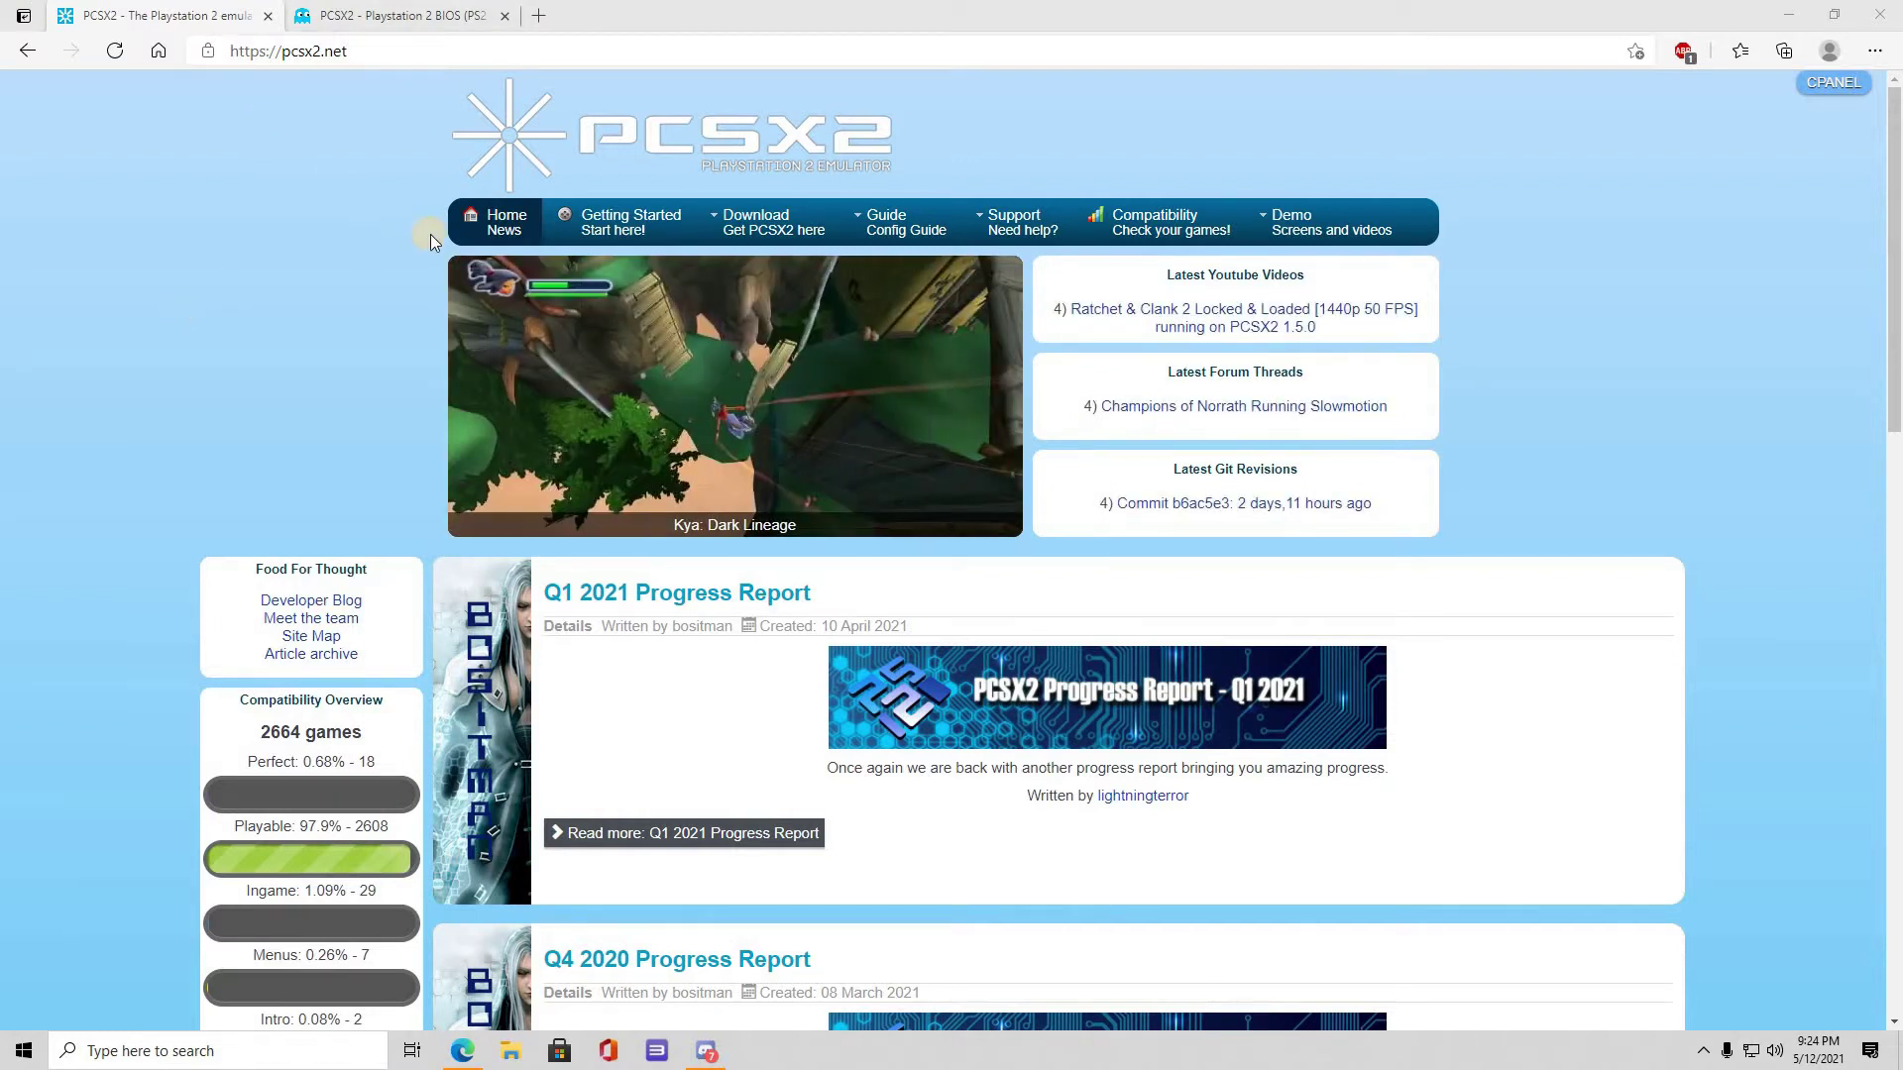
Step: Download the PCSX2 1.6.0 standalone installer for Windows and move it from the Downloads folder to the desktop
mouse_move(798, 214)
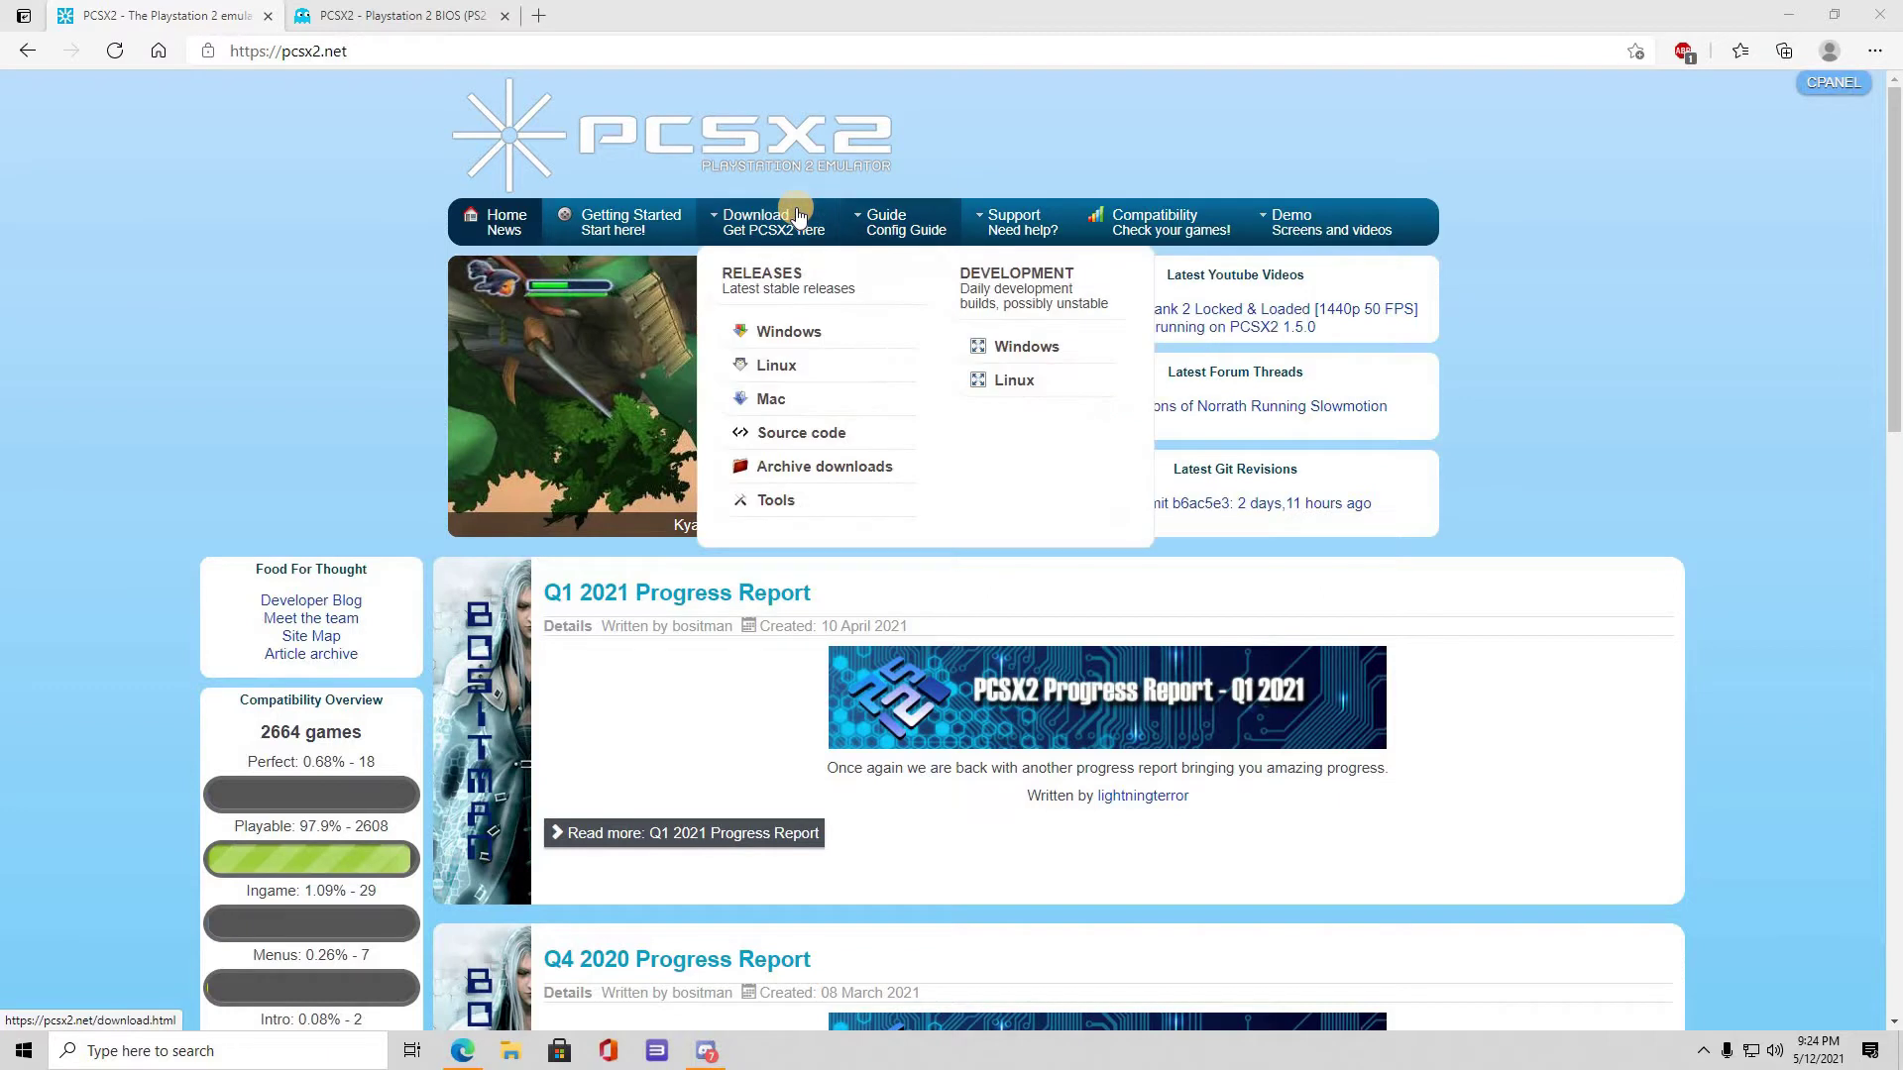
left_click(788, 332)
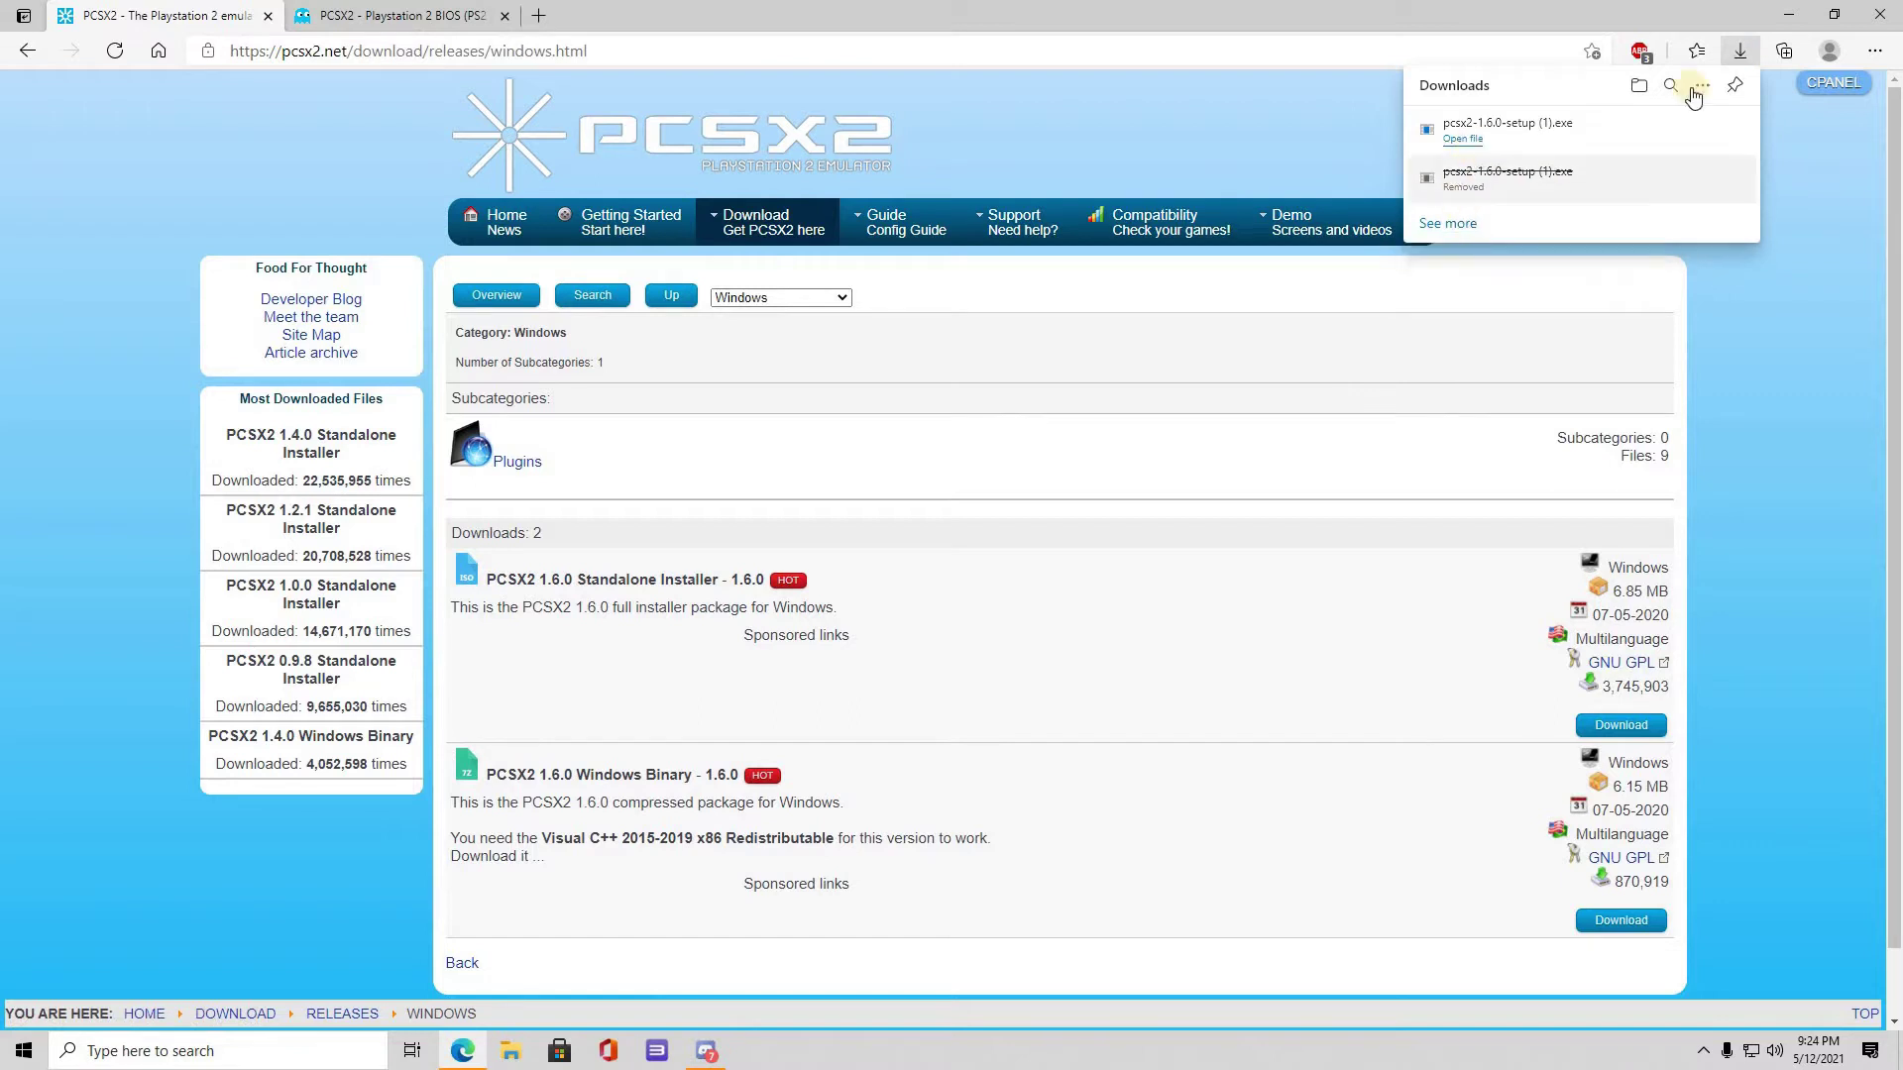
key("super+d")
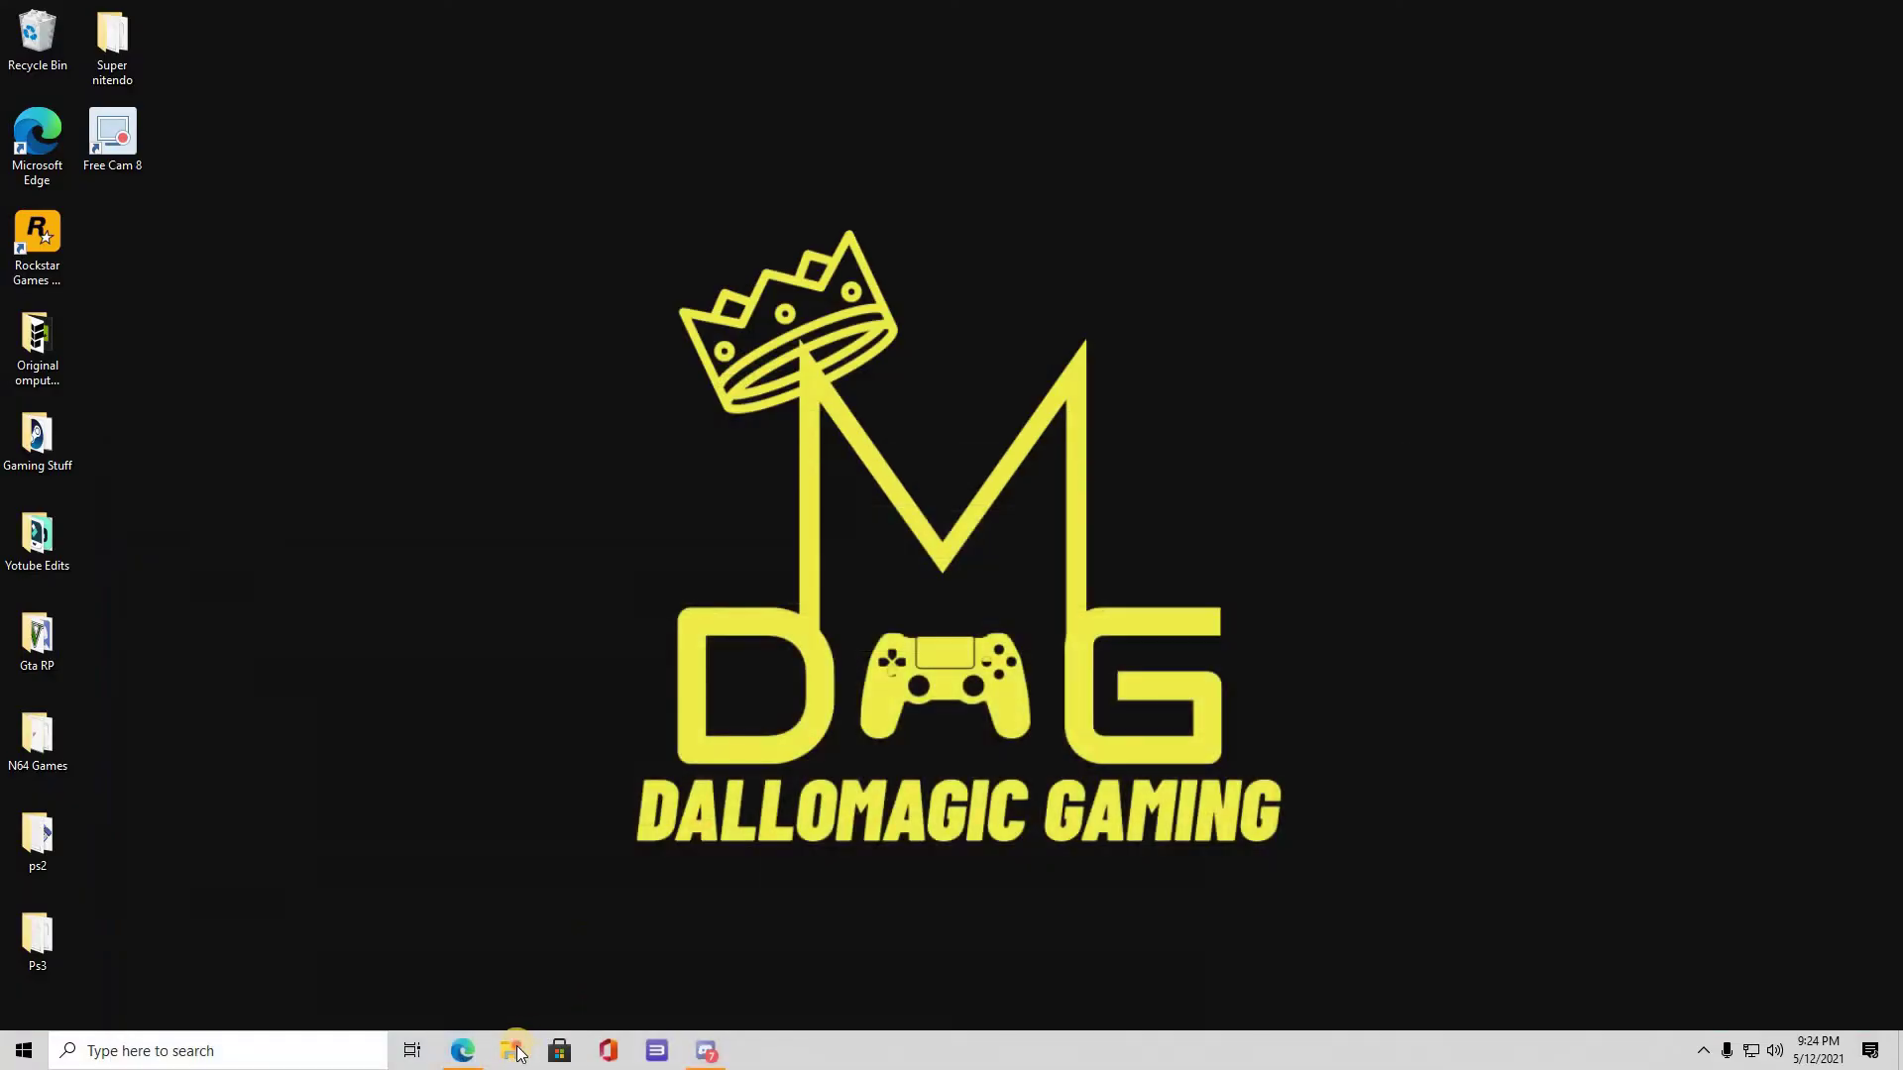
left_click(511, 1051)
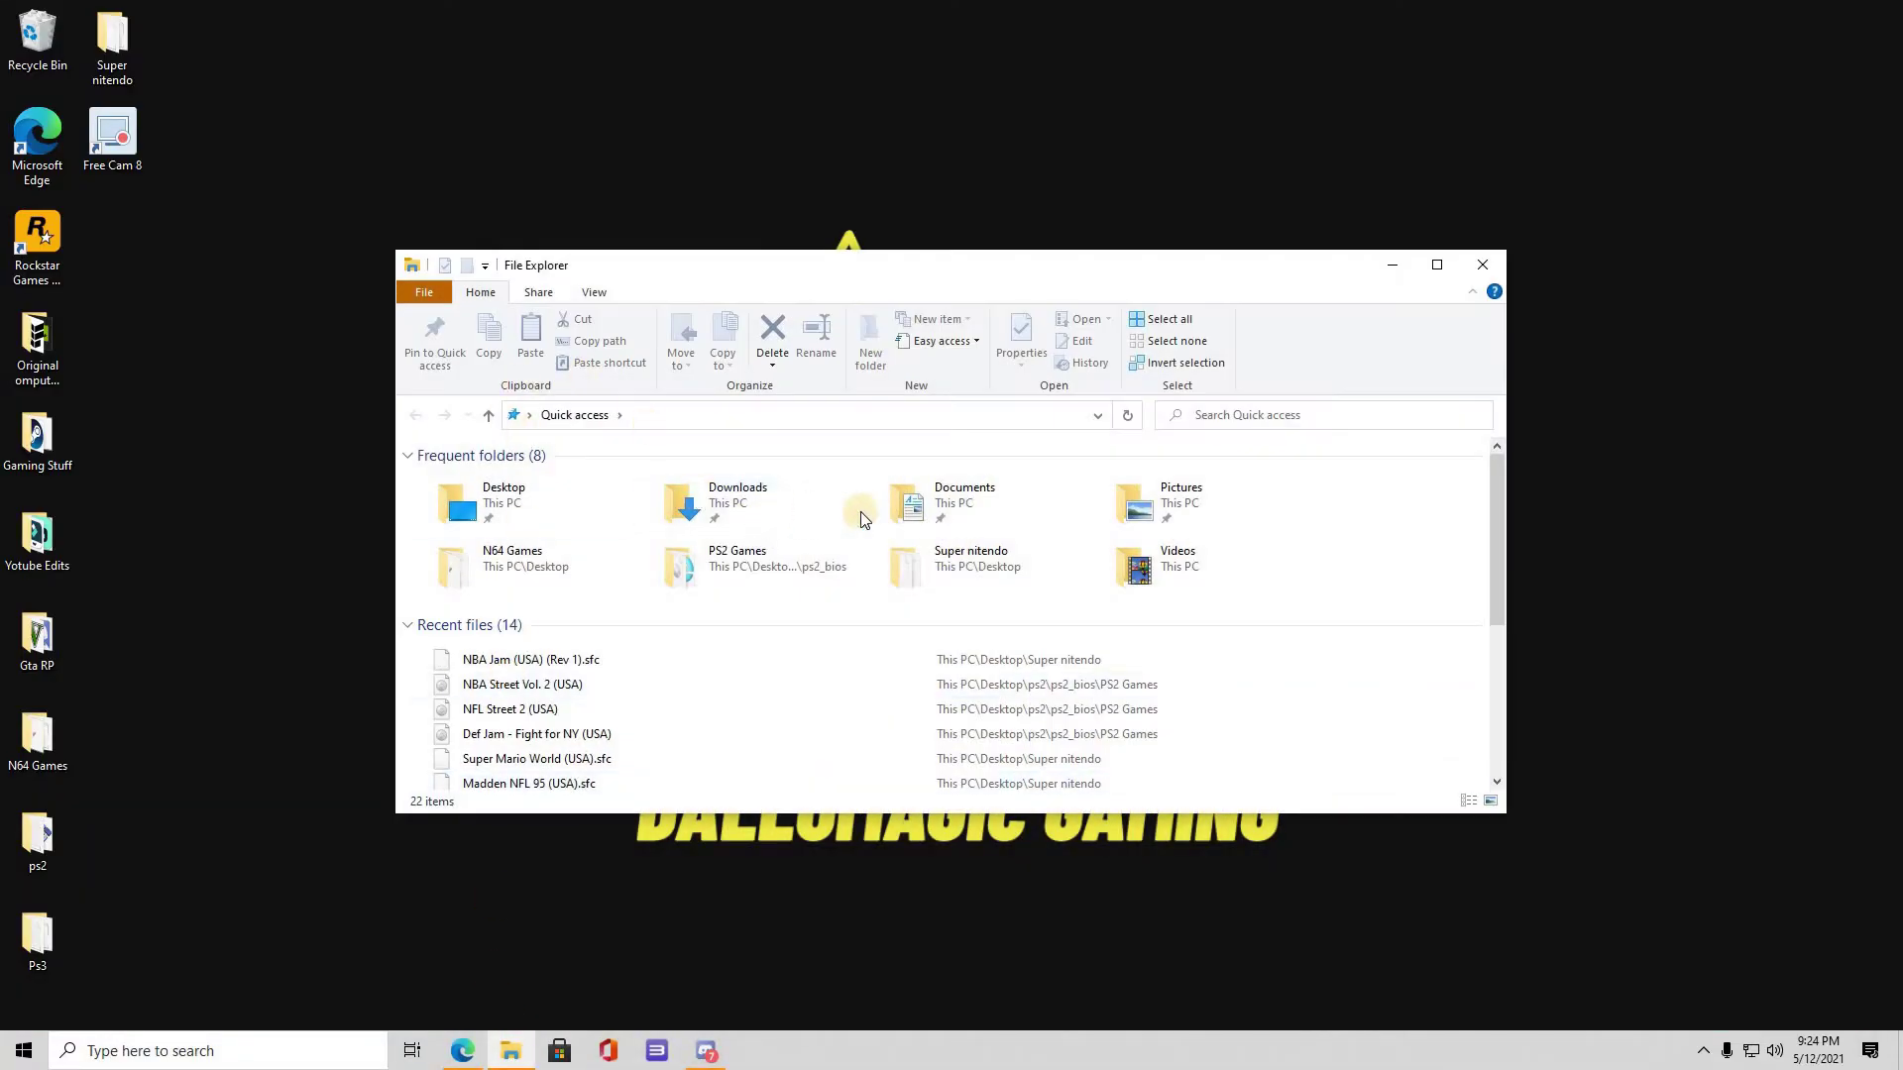
left_click(884, 503)
double_click(779, 498)
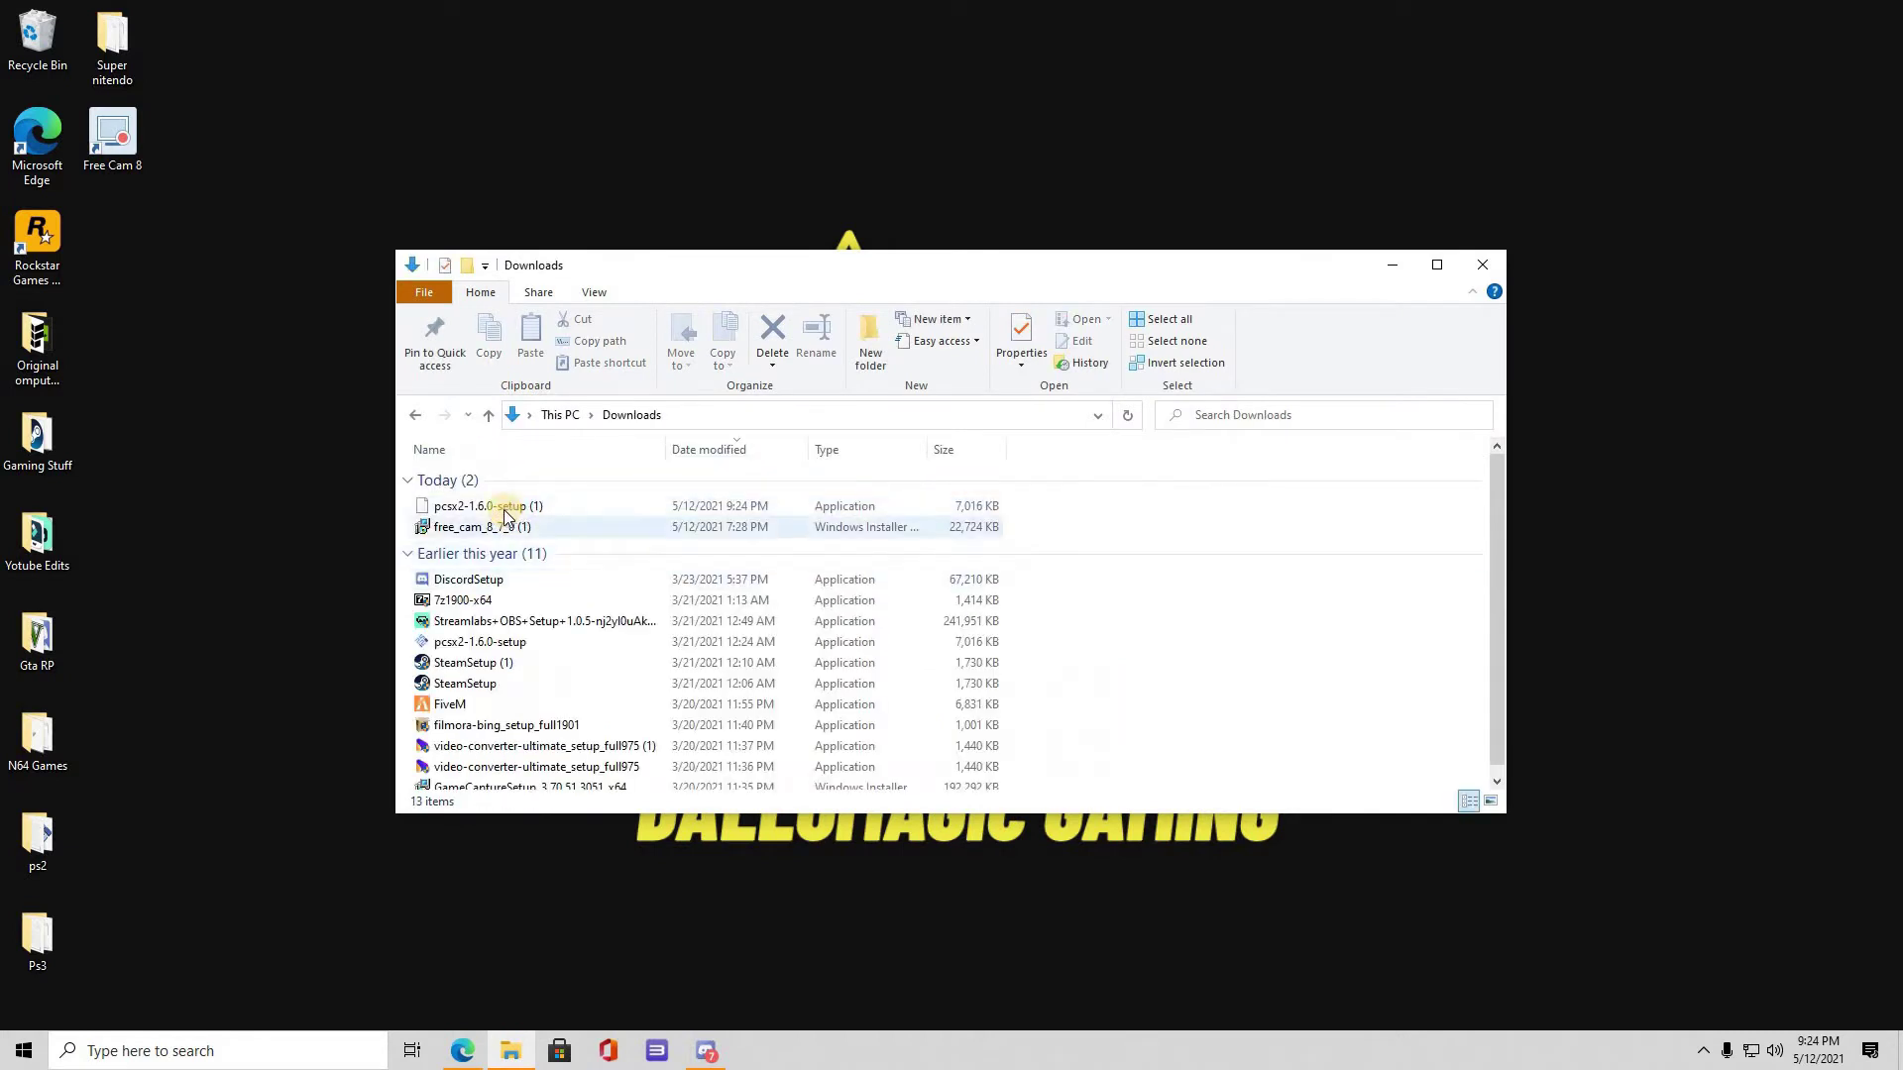
left_click_drag(504, 512, 290, 492)
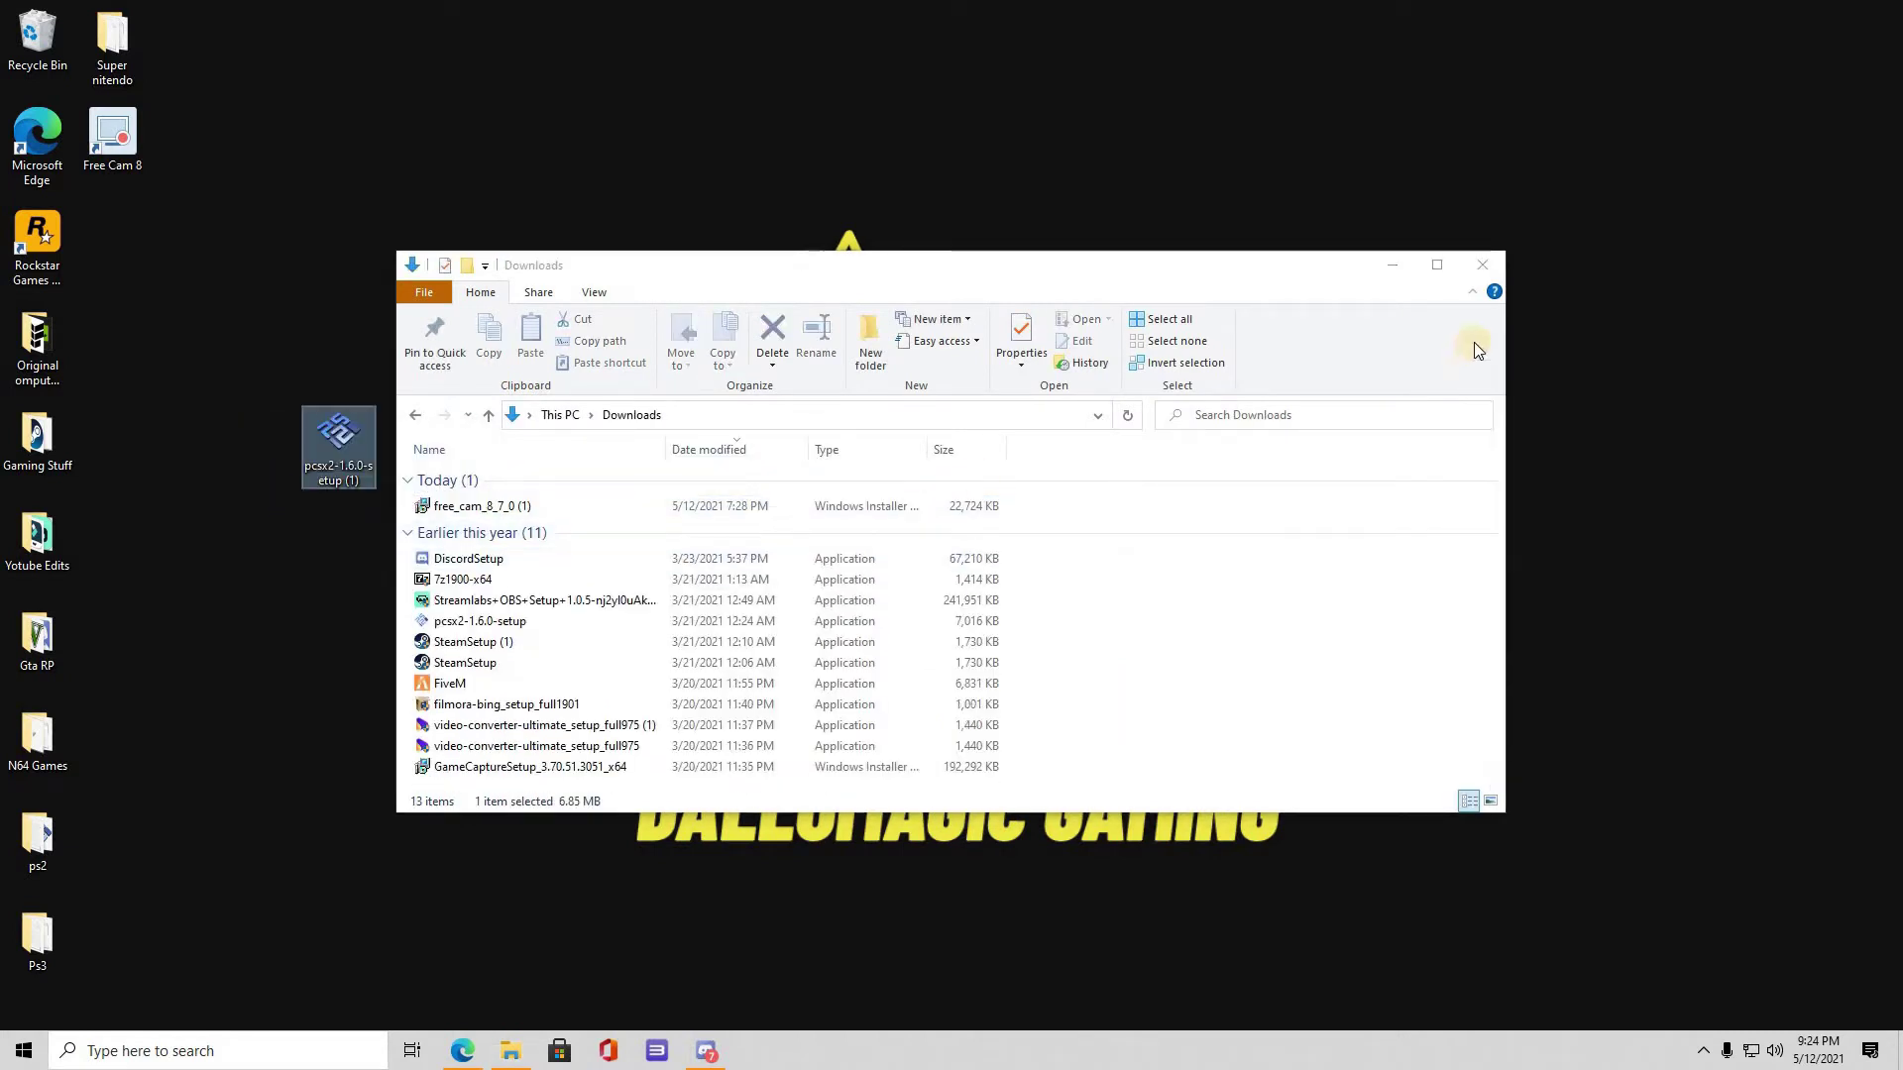
left_click(478, 570)
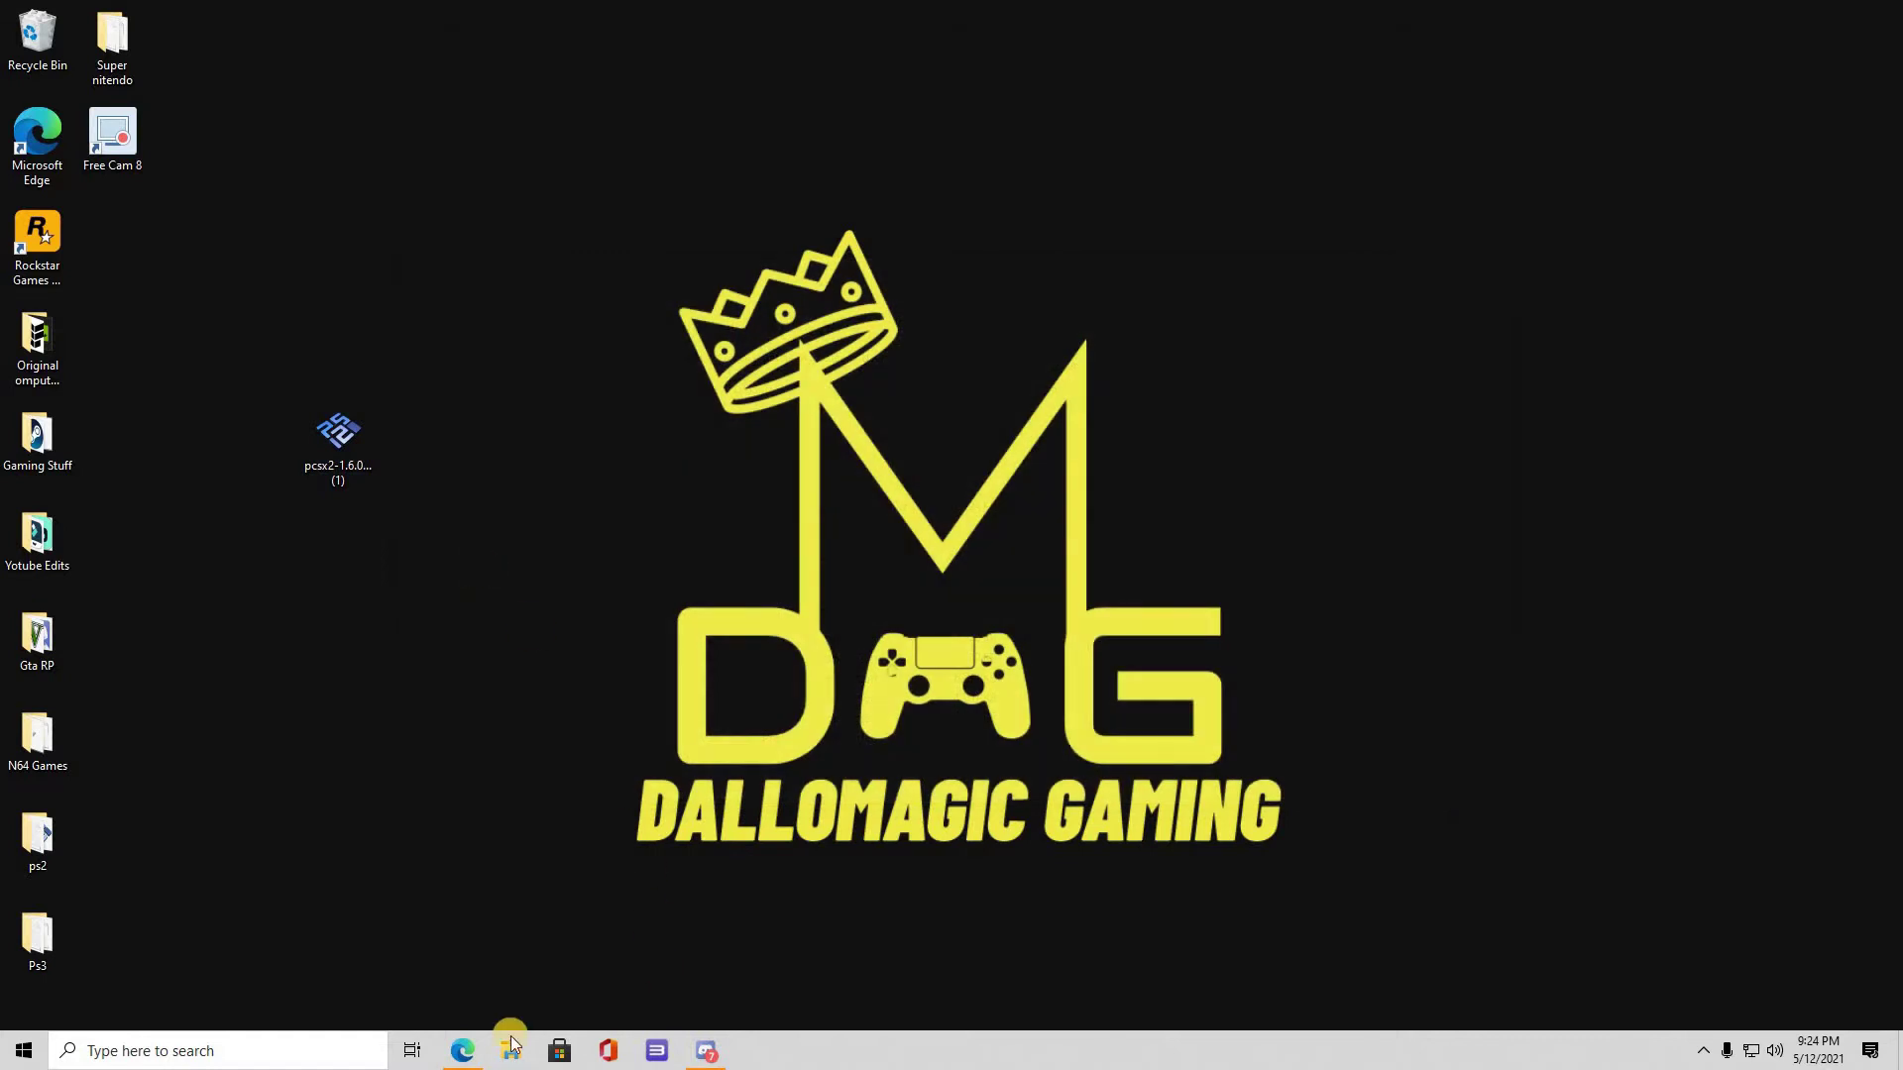
Step: Download the PS2 BIOS archive ps2_bios.zip from the RomsMania page and move it from the Downloads folder to the desktop
left_click(463, 1050)
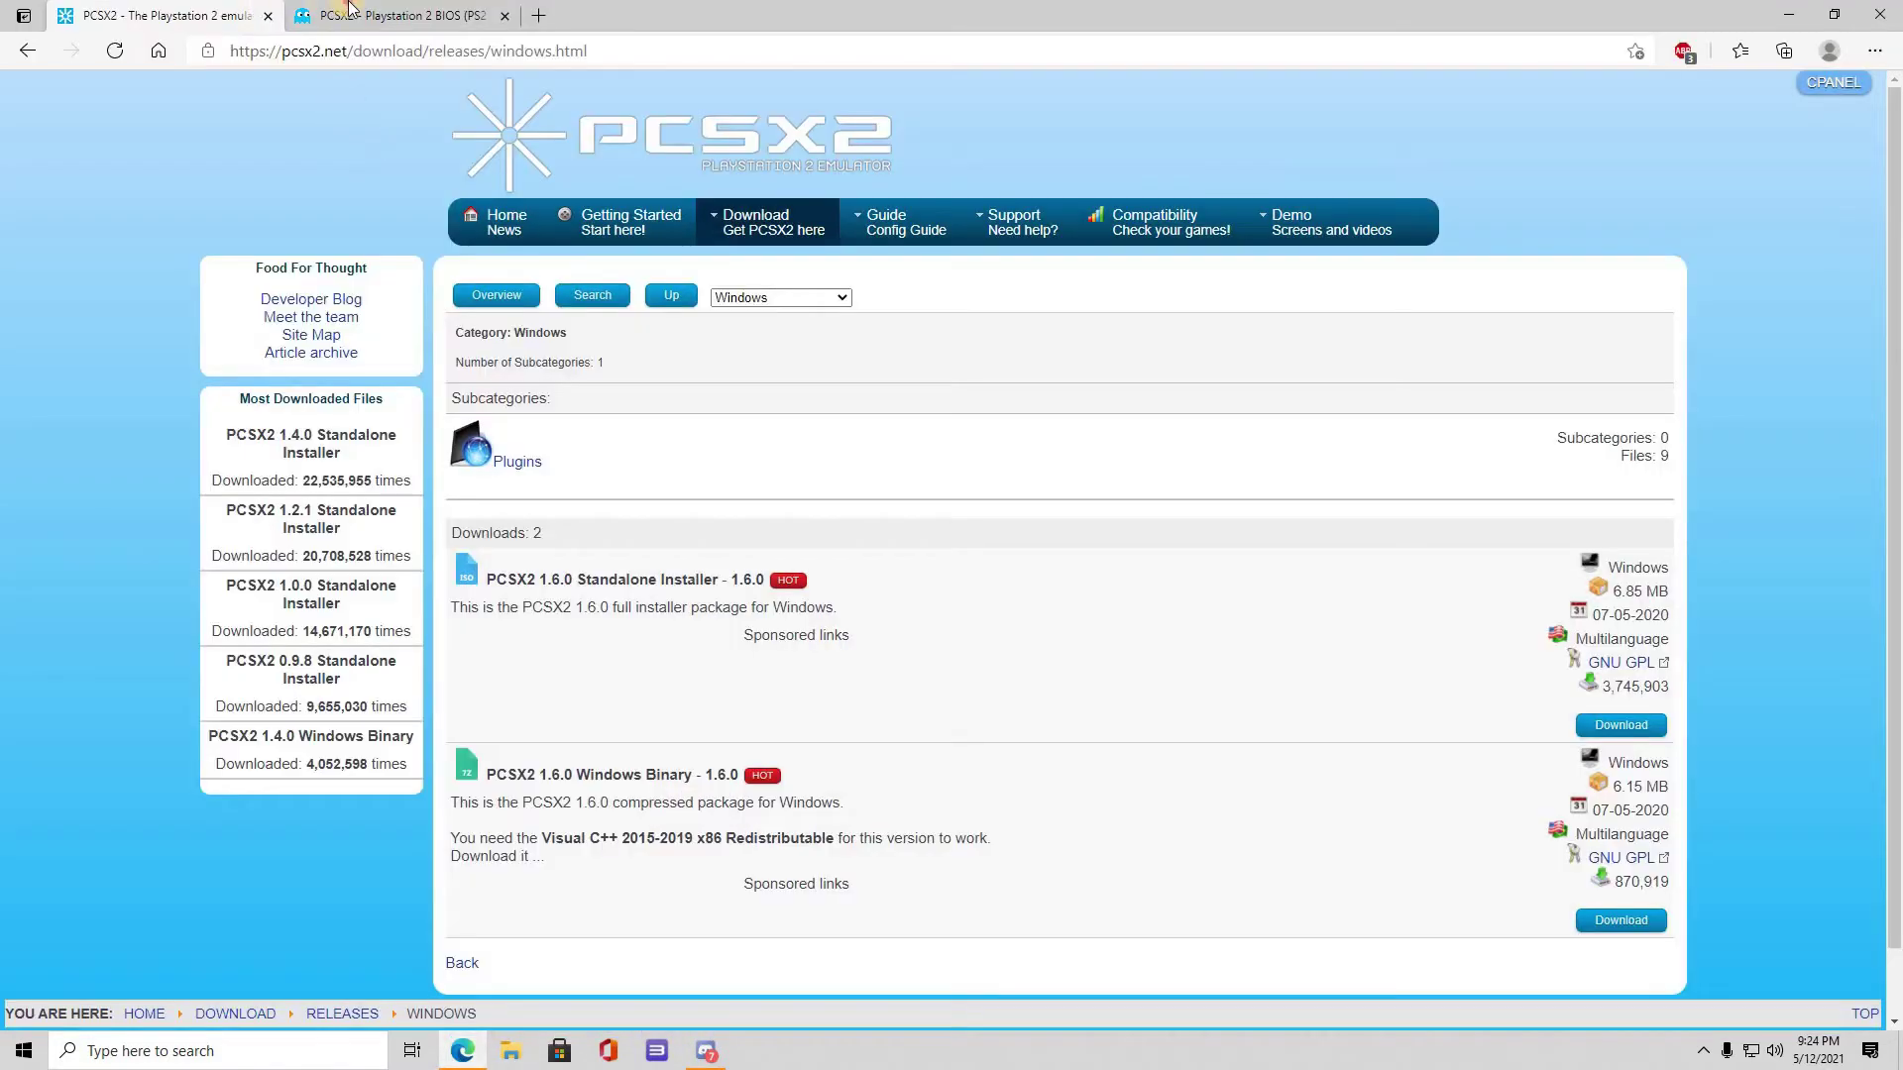
left_click(349, 12)
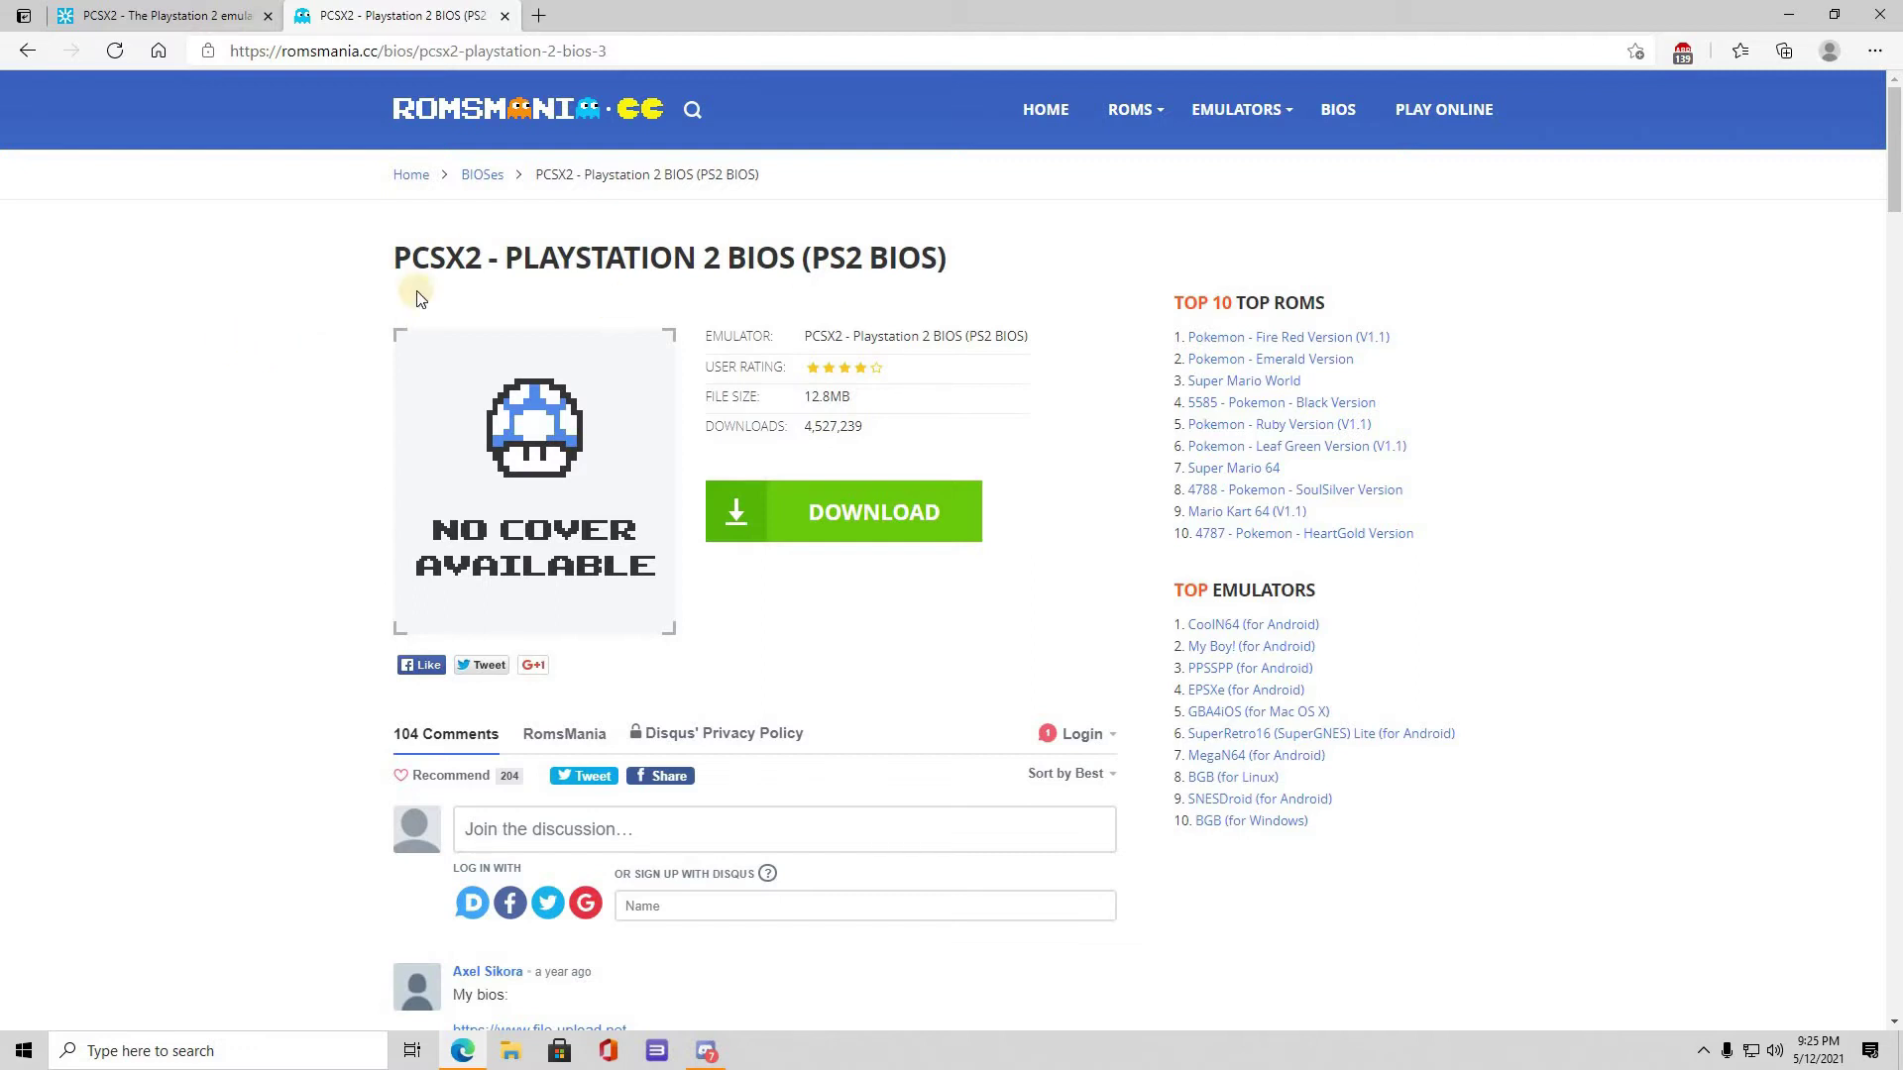
left_click(813, 511)
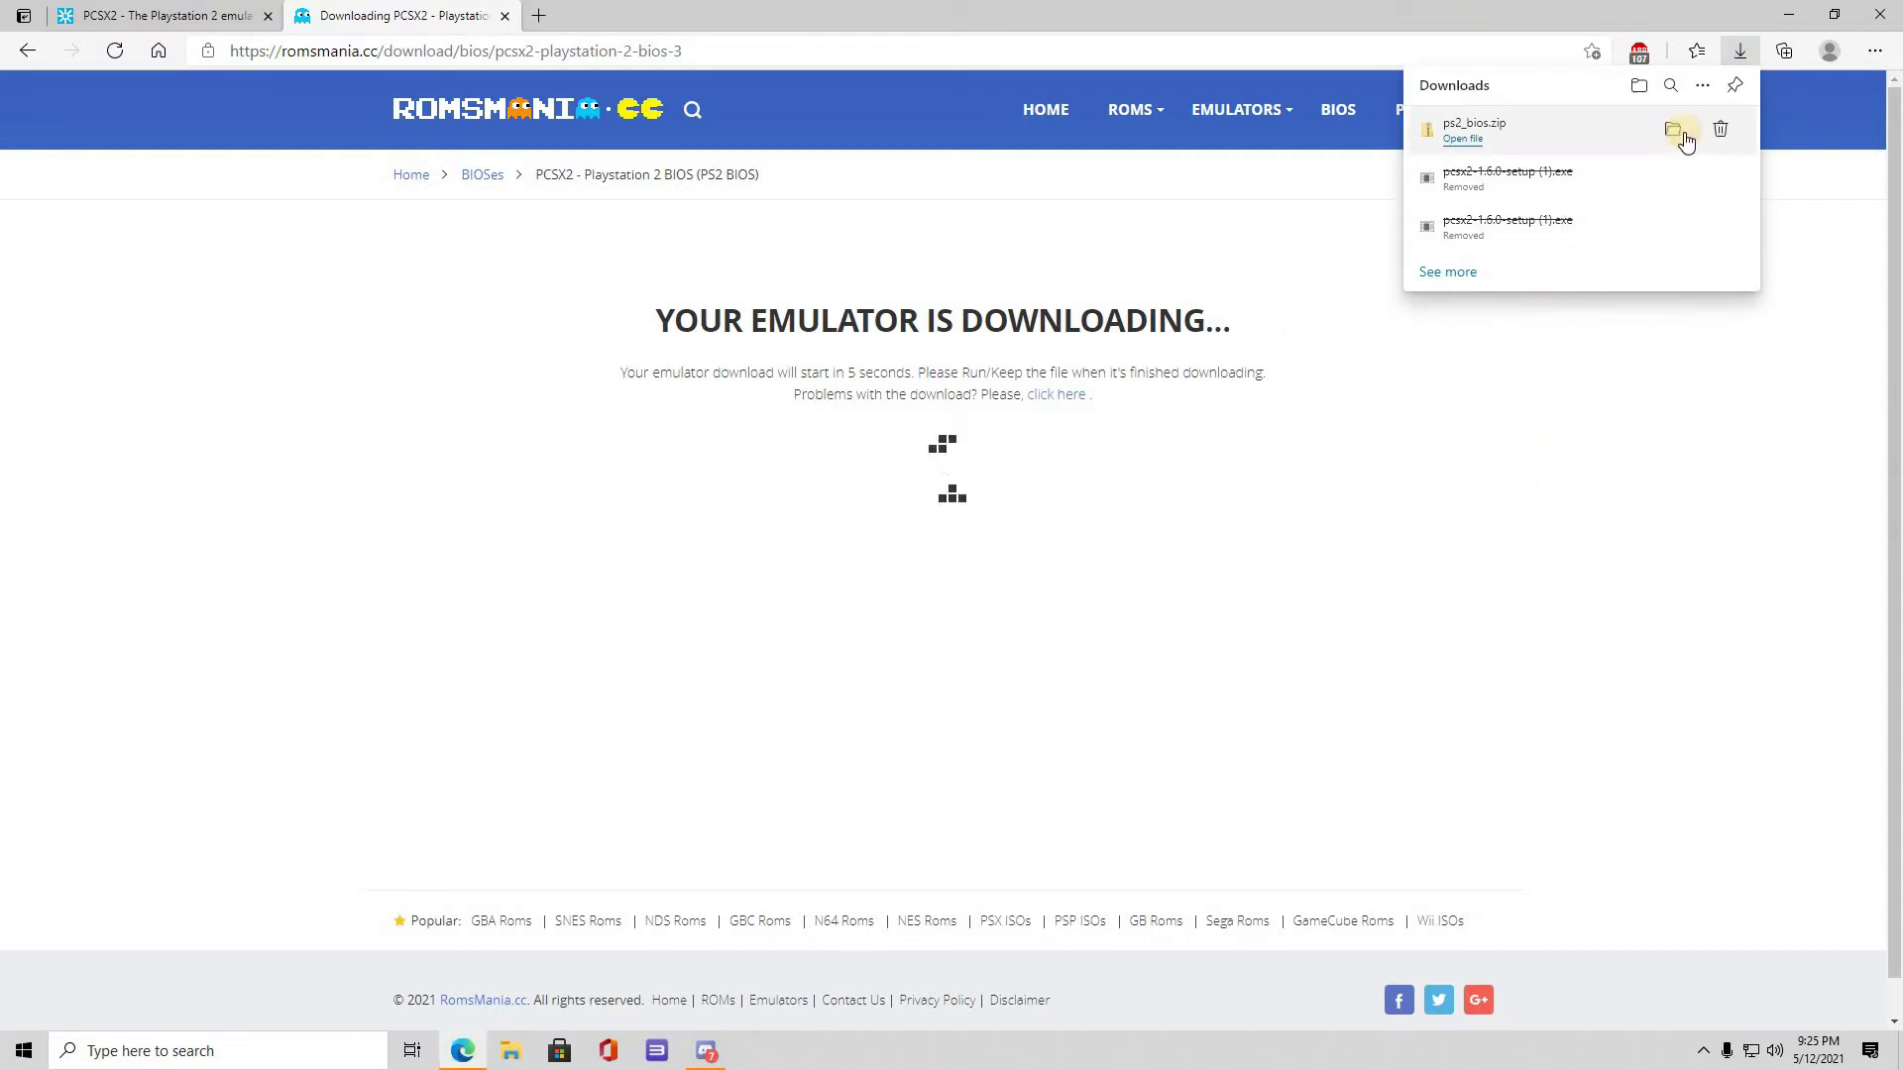
left_click(1673, 130)
left_click(1796, 15)
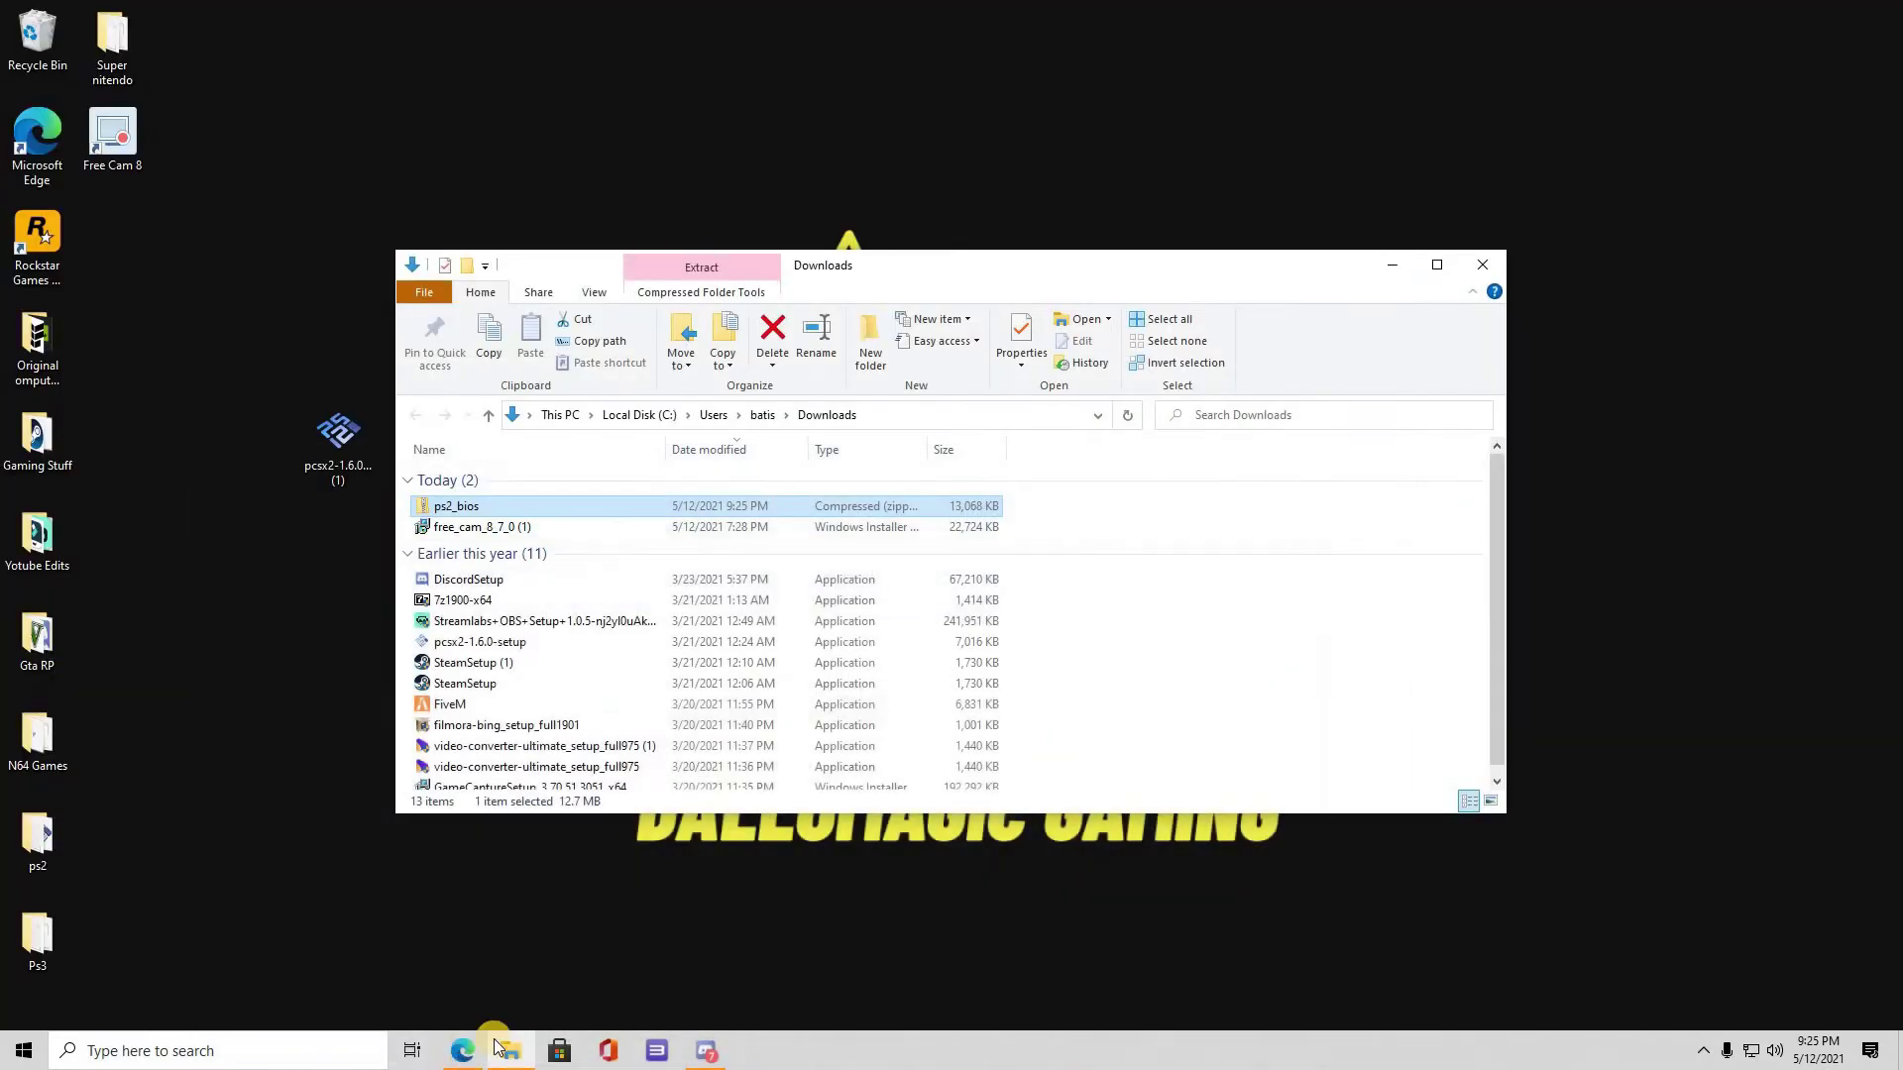
left_click_drag(656, 508, 253, 570)
left_click(1477, 272)
Step: Create a new desktop folder named bios
right_click(541, 573)
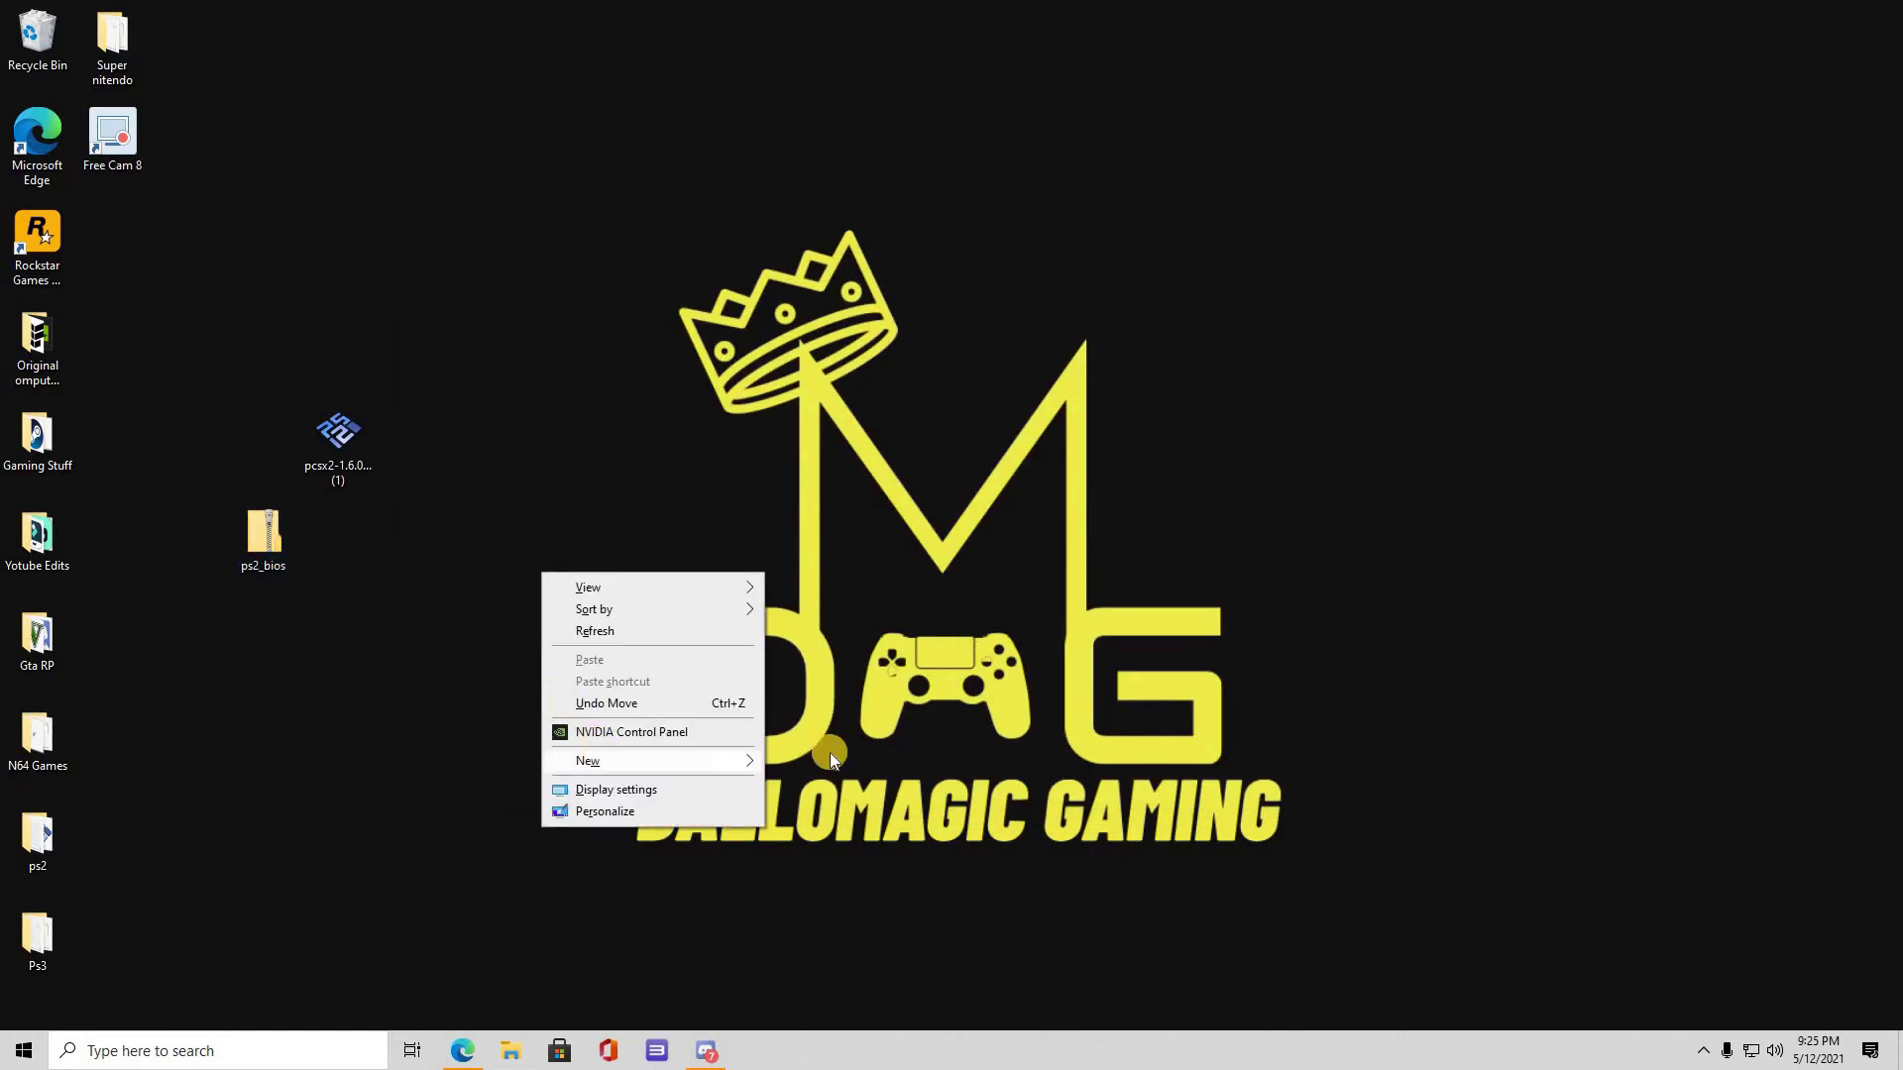
mouse_move(599, 758)
key("Return")
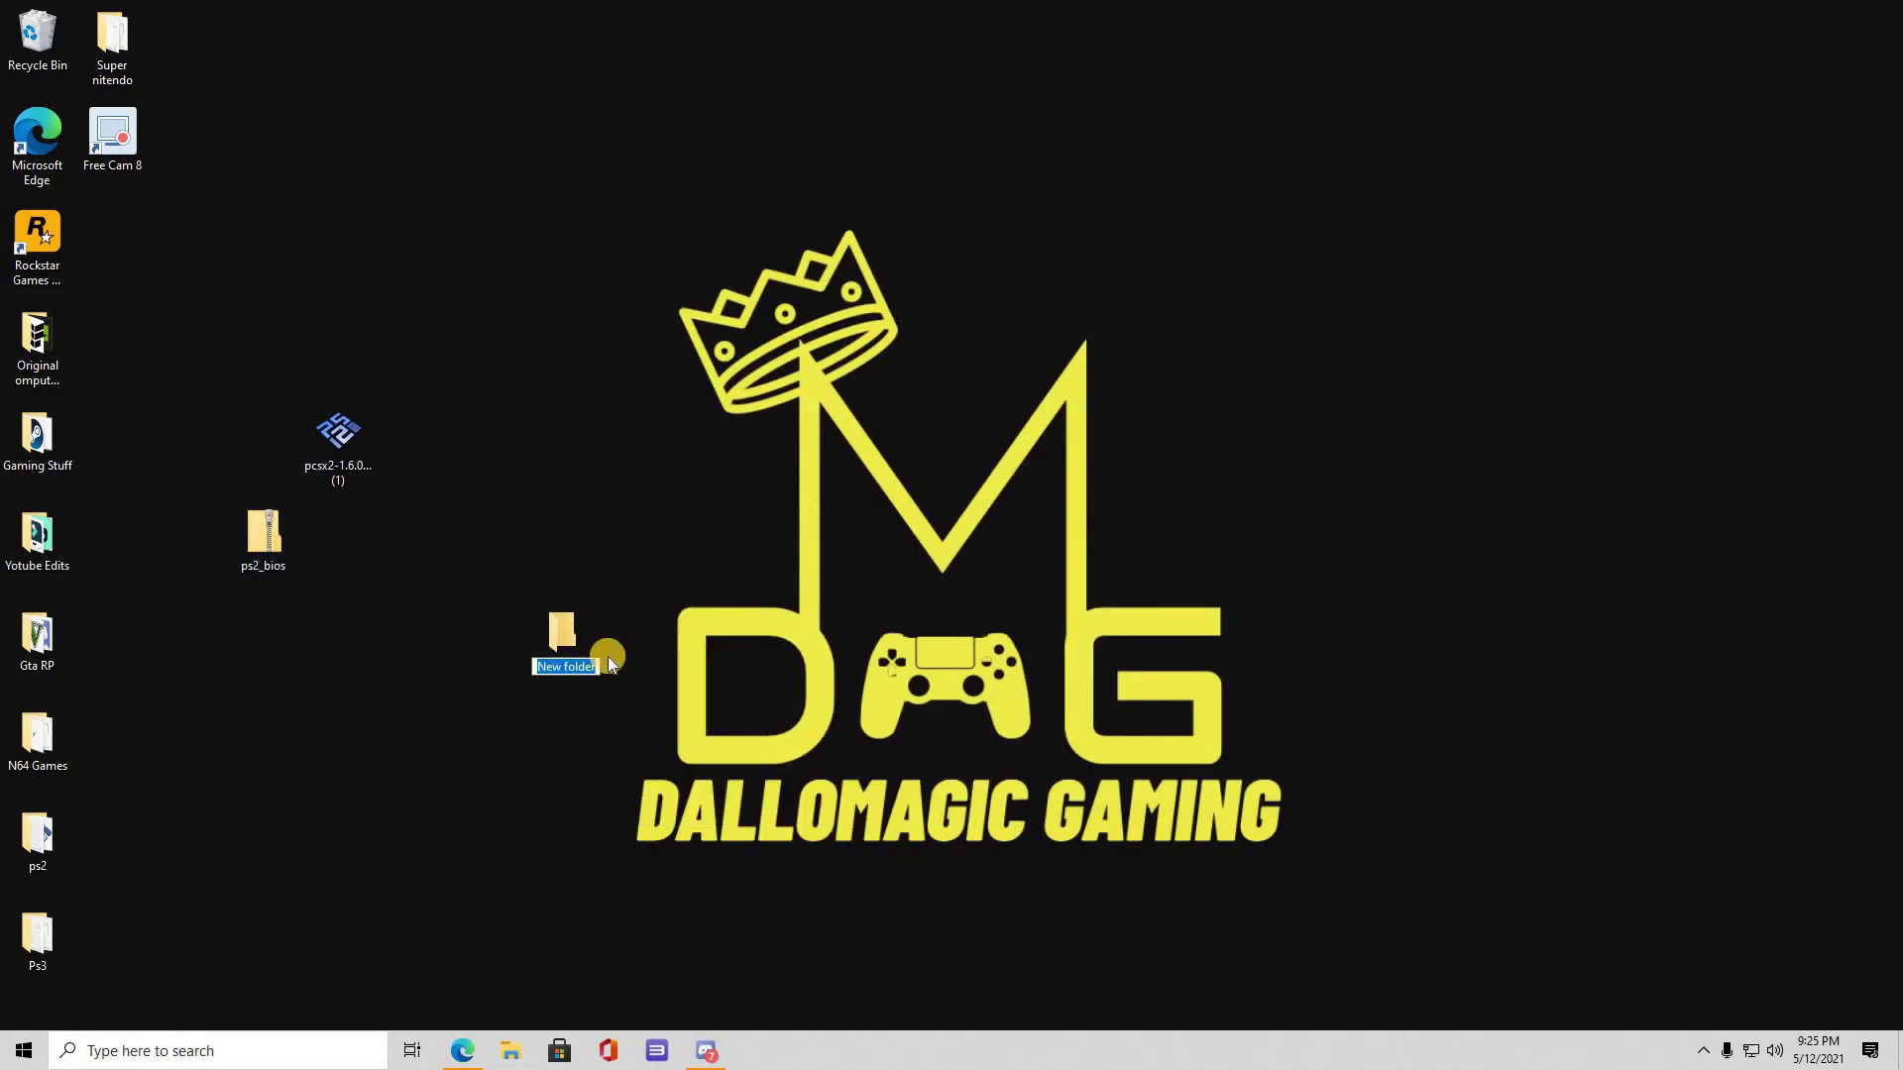
key("BackSpace")
type("bios")
key("Return")
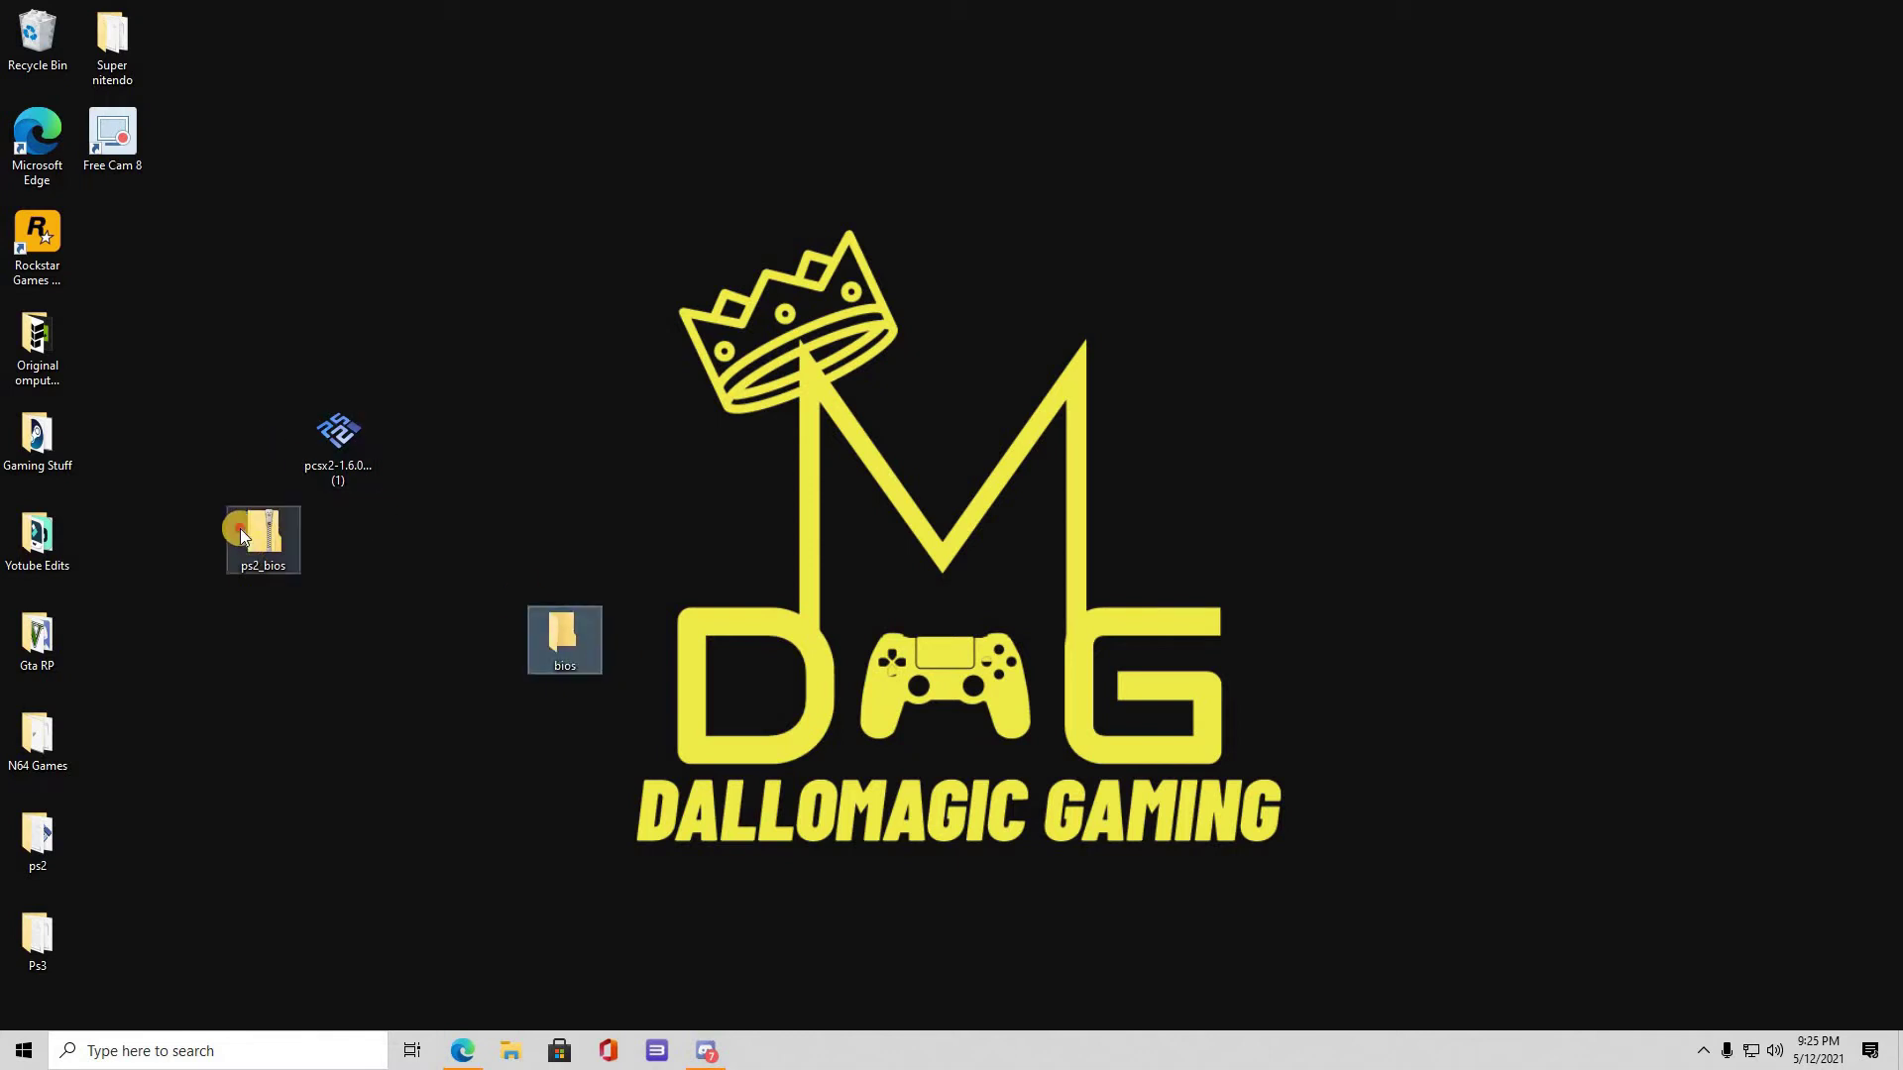
Step: Move the ps2_bios archive into the bios folder and extract its contents there with 7-Zip
left_click_drag(240, 535, 567, 644)
double_click(555, 620)
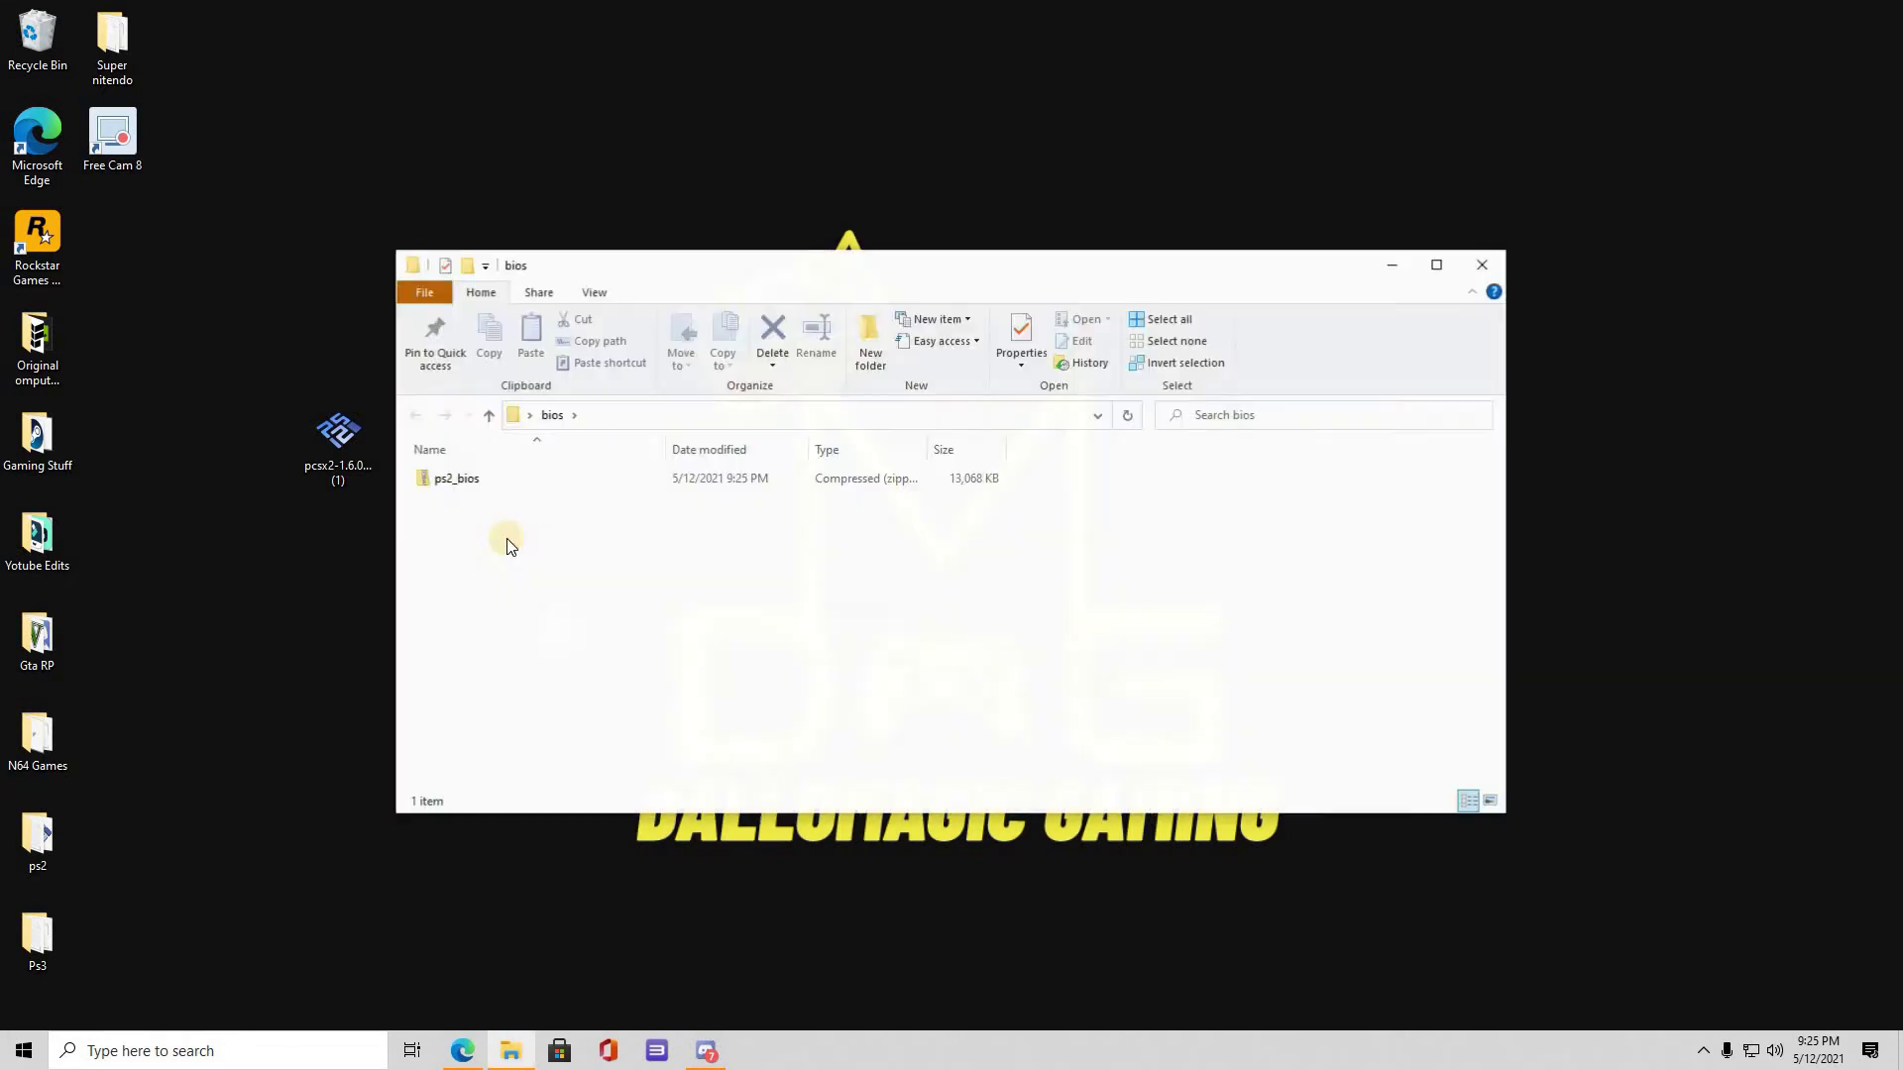
right_click(480, 480)
left_click(456, 482)
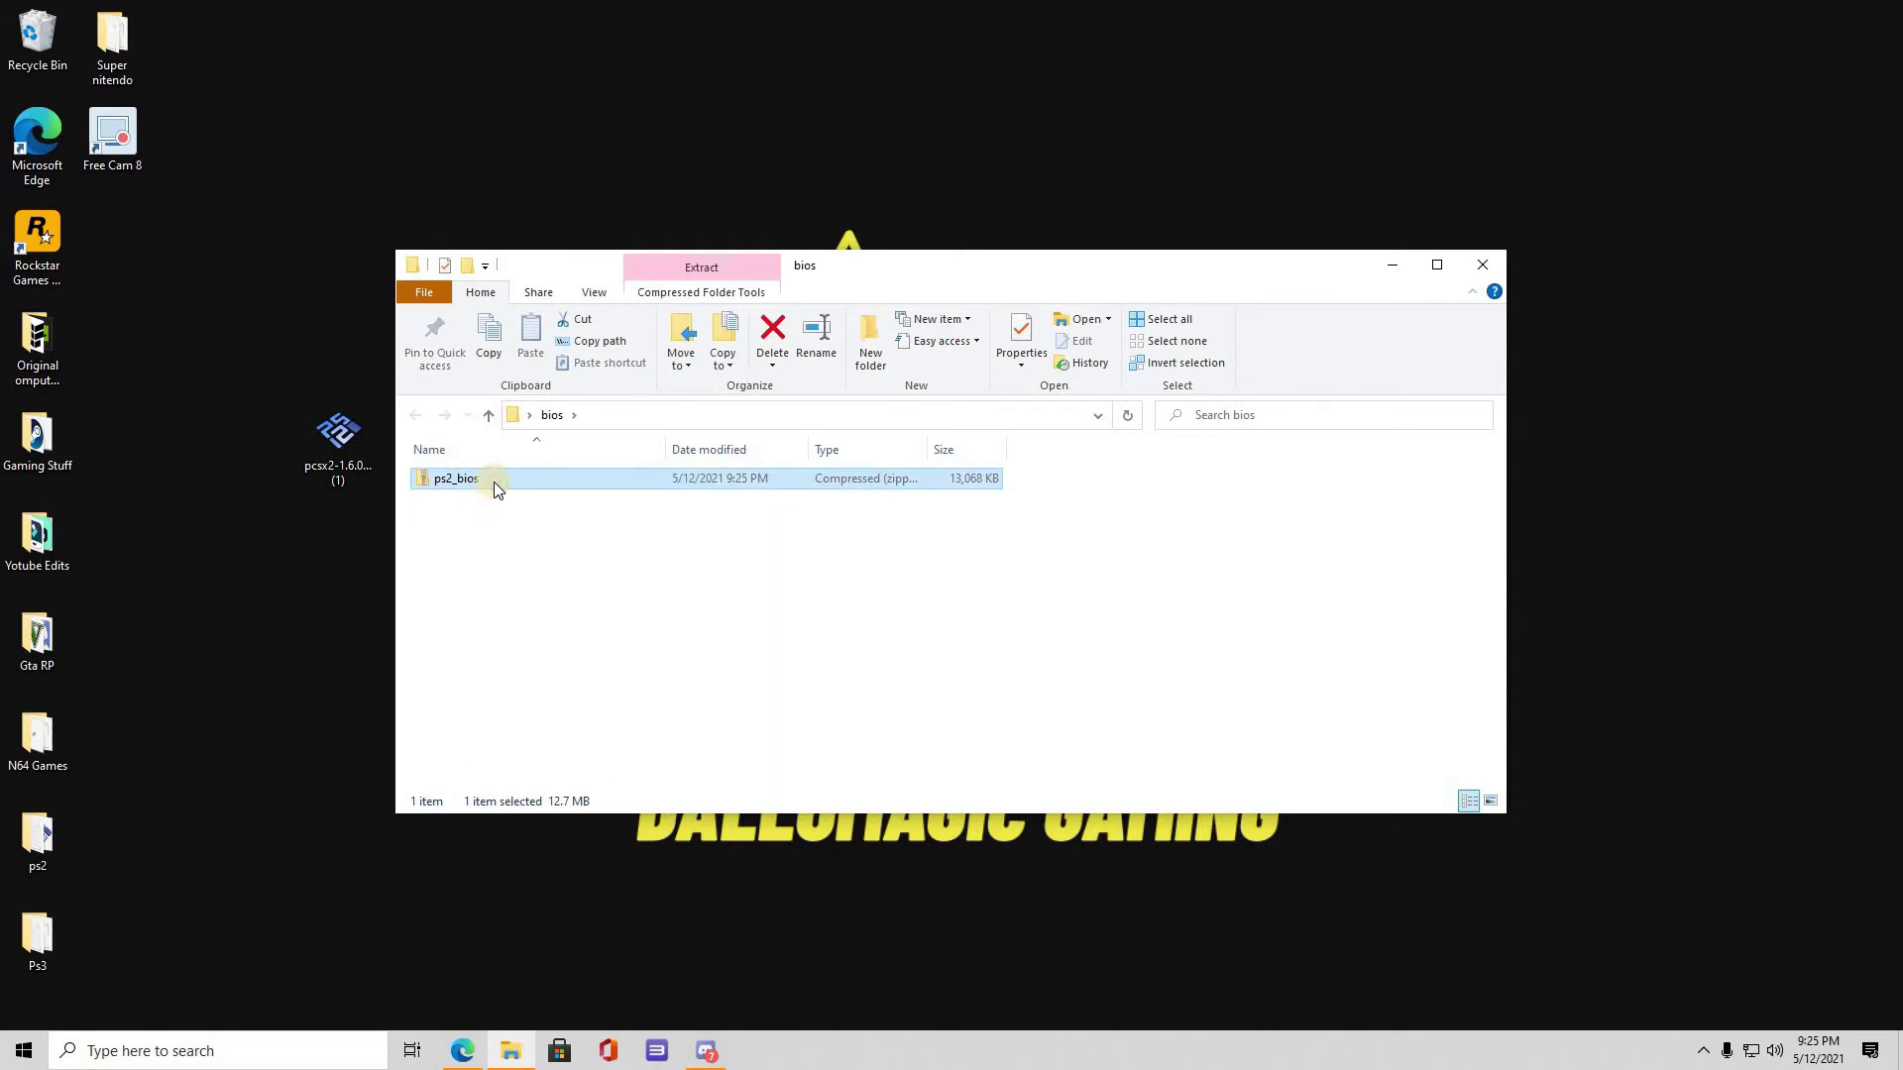
right_click(494, 483)
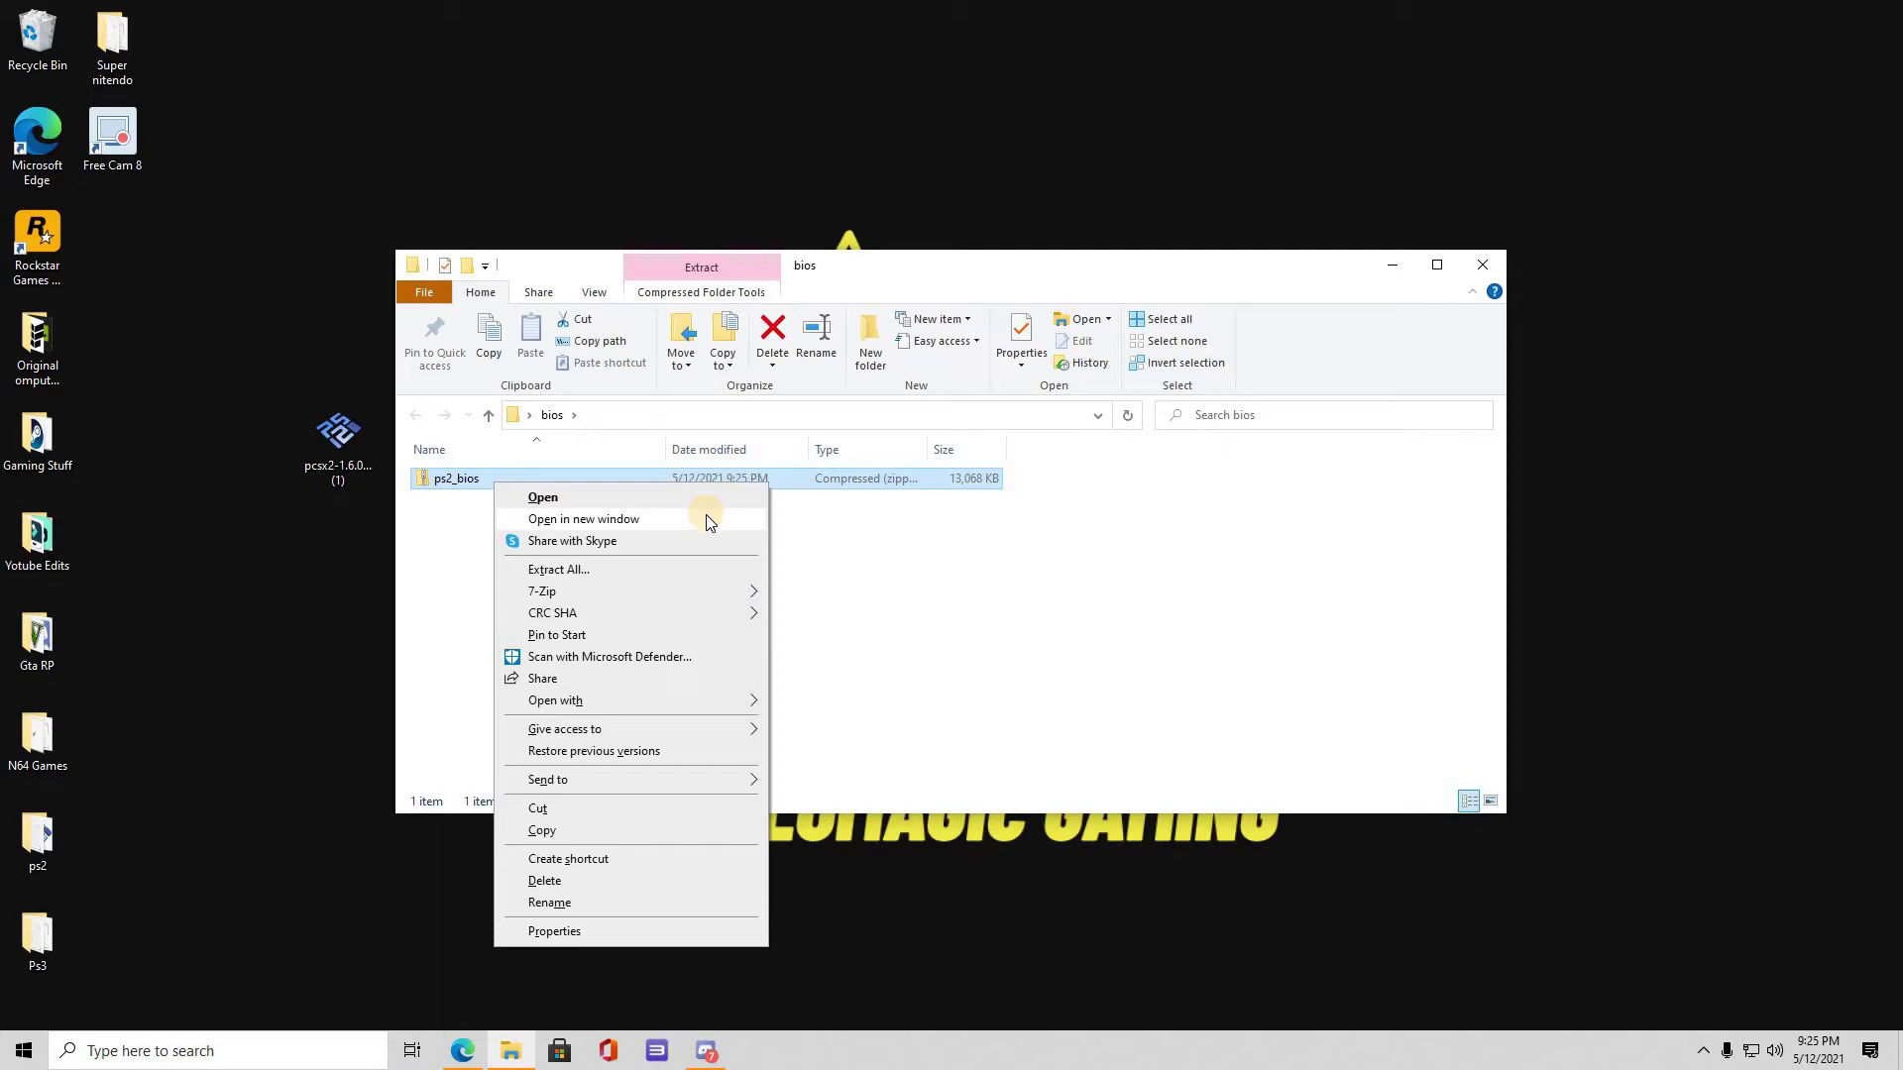
mouse_move(666, 592)
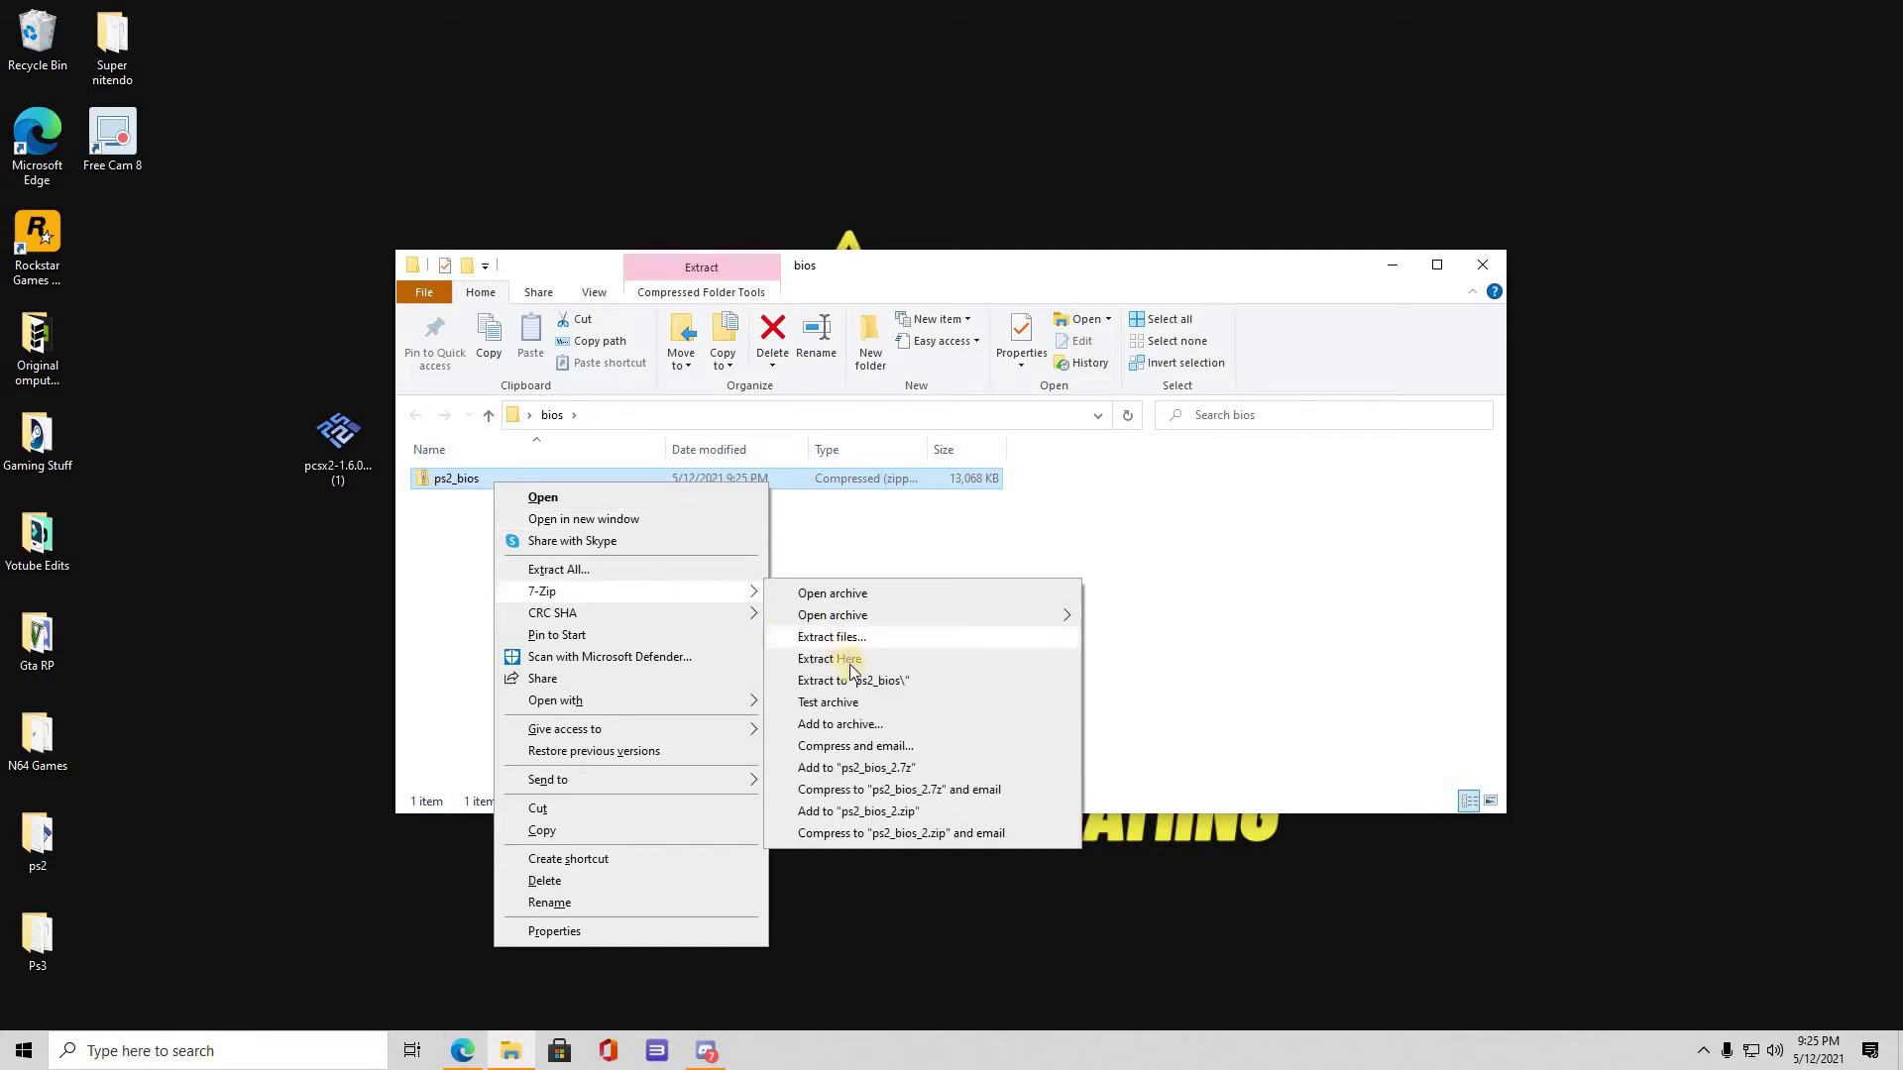
left_click(846, 658)
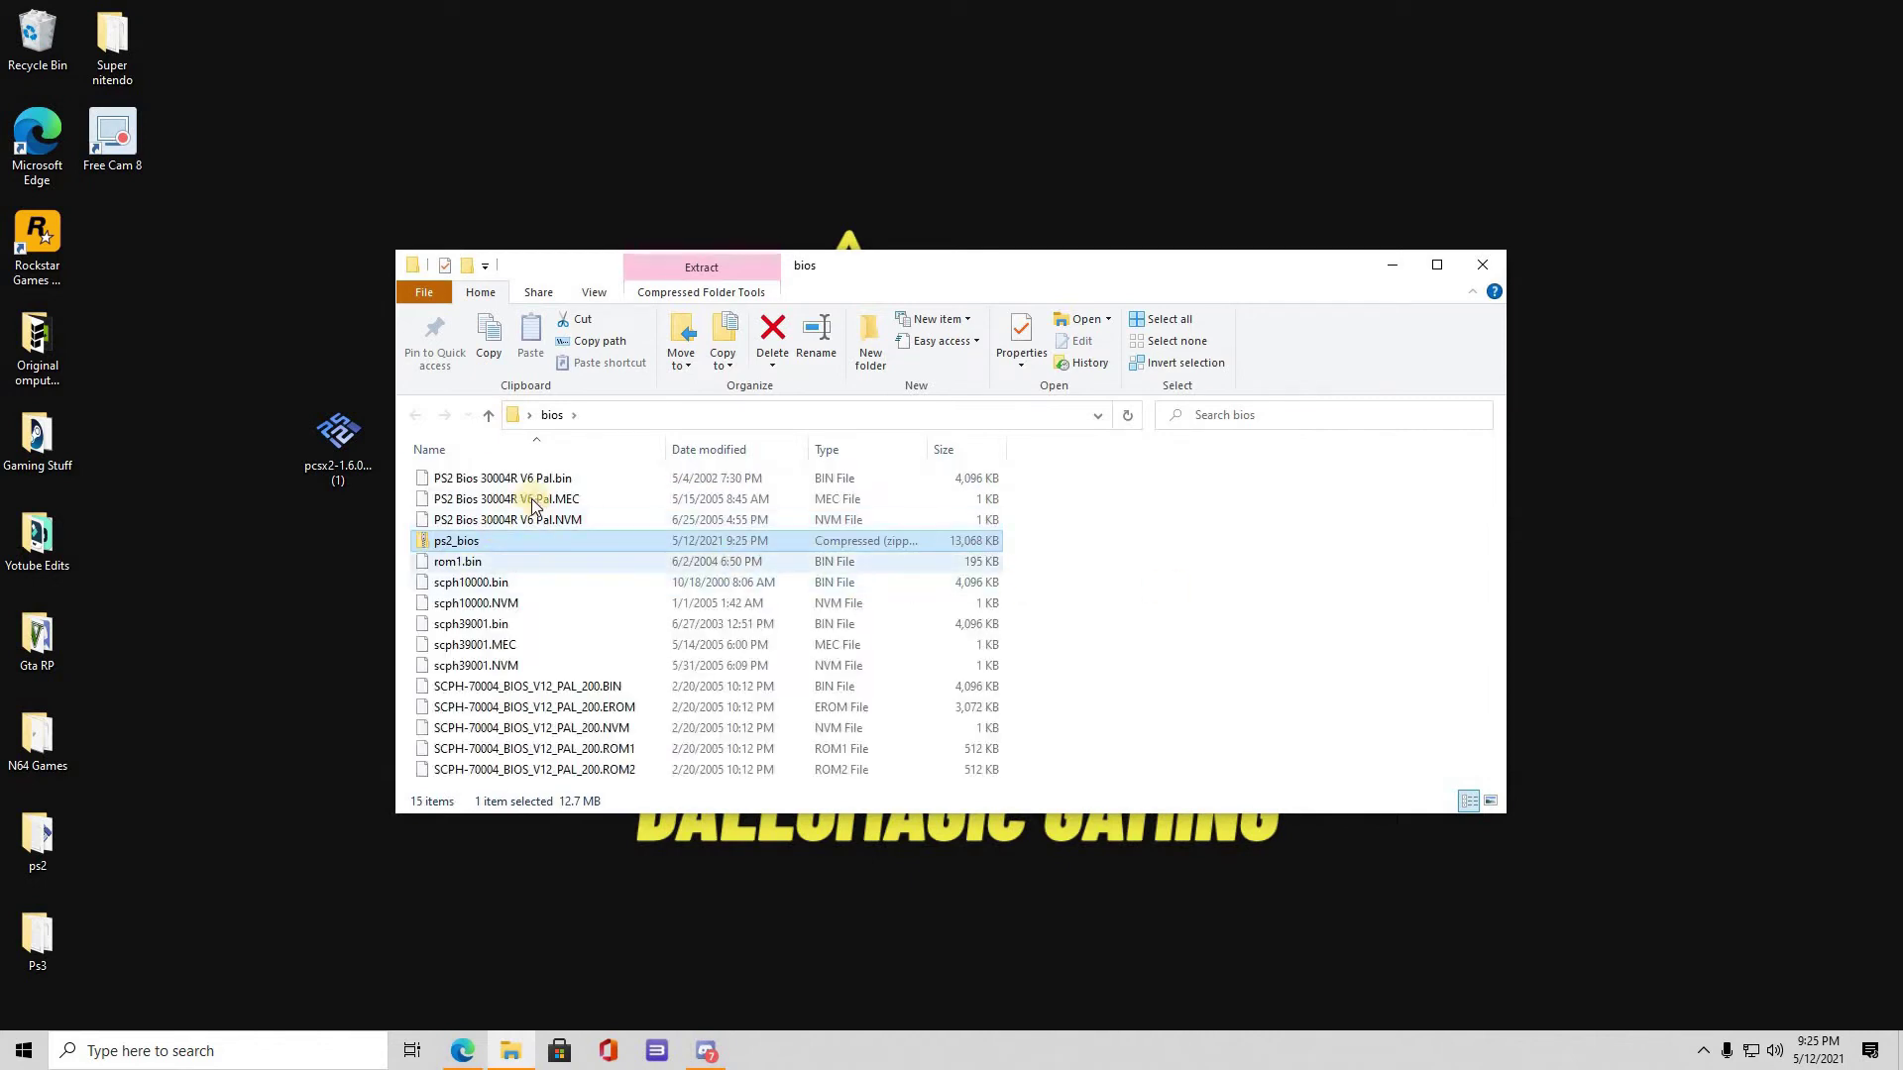
left_click(1475, 265)
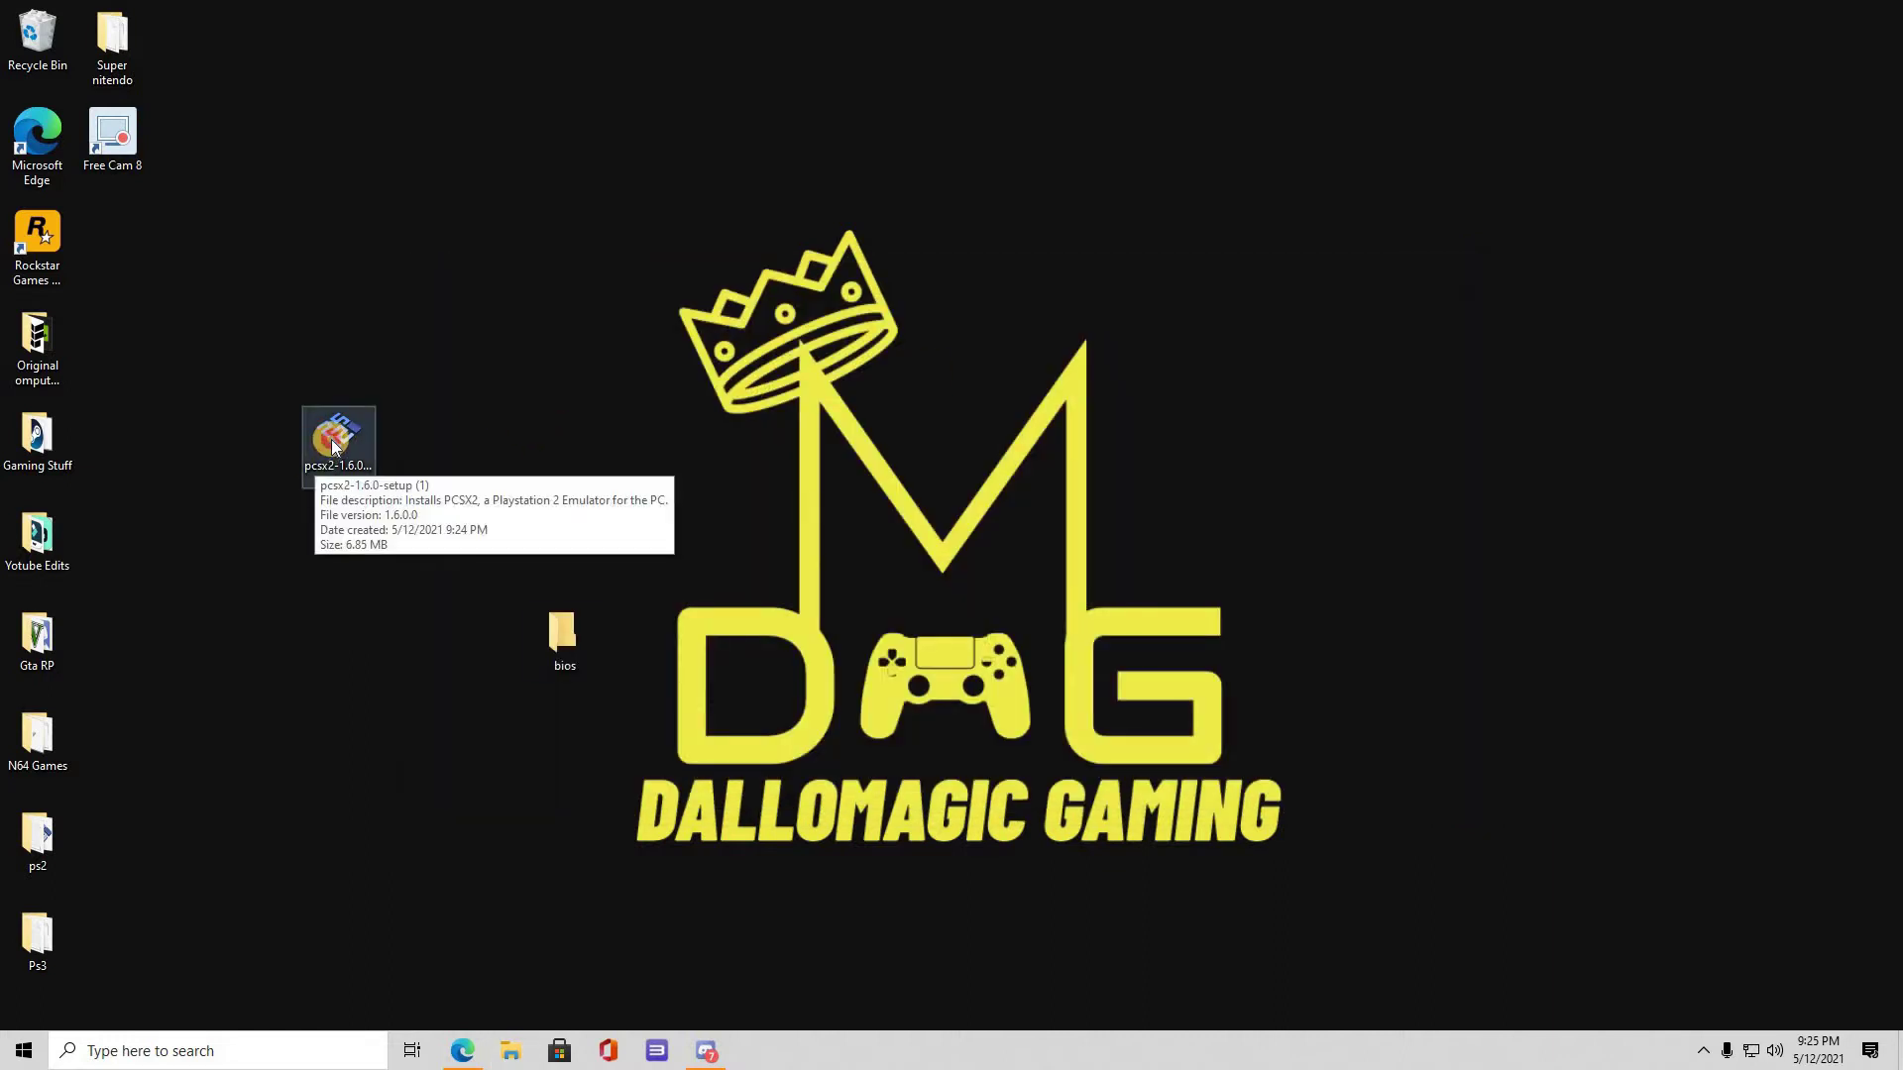
Step: Install PCSX2 1.6.0 as a normal installation in C:\Program Files (x86)\PCSX2, replacing the existing version, and launch it
double_click(315, 458)
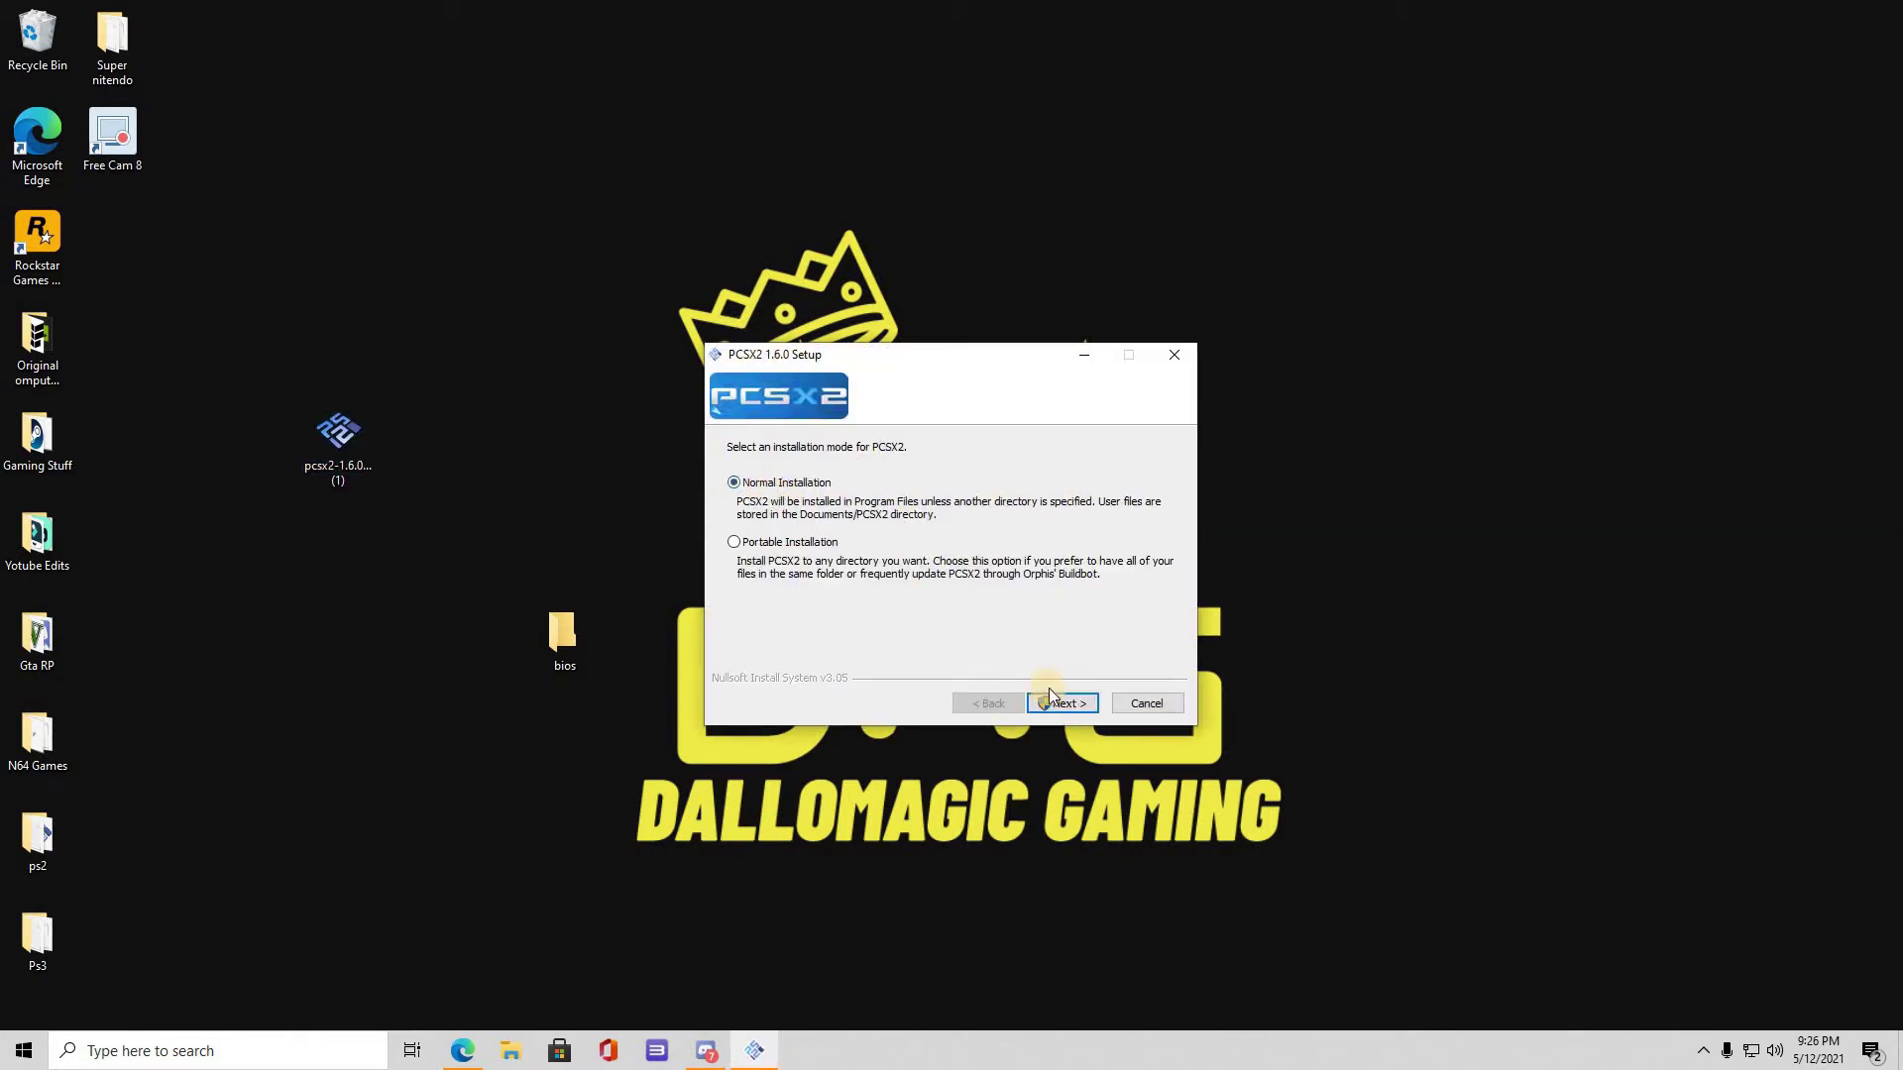
left_click(1055, 696)
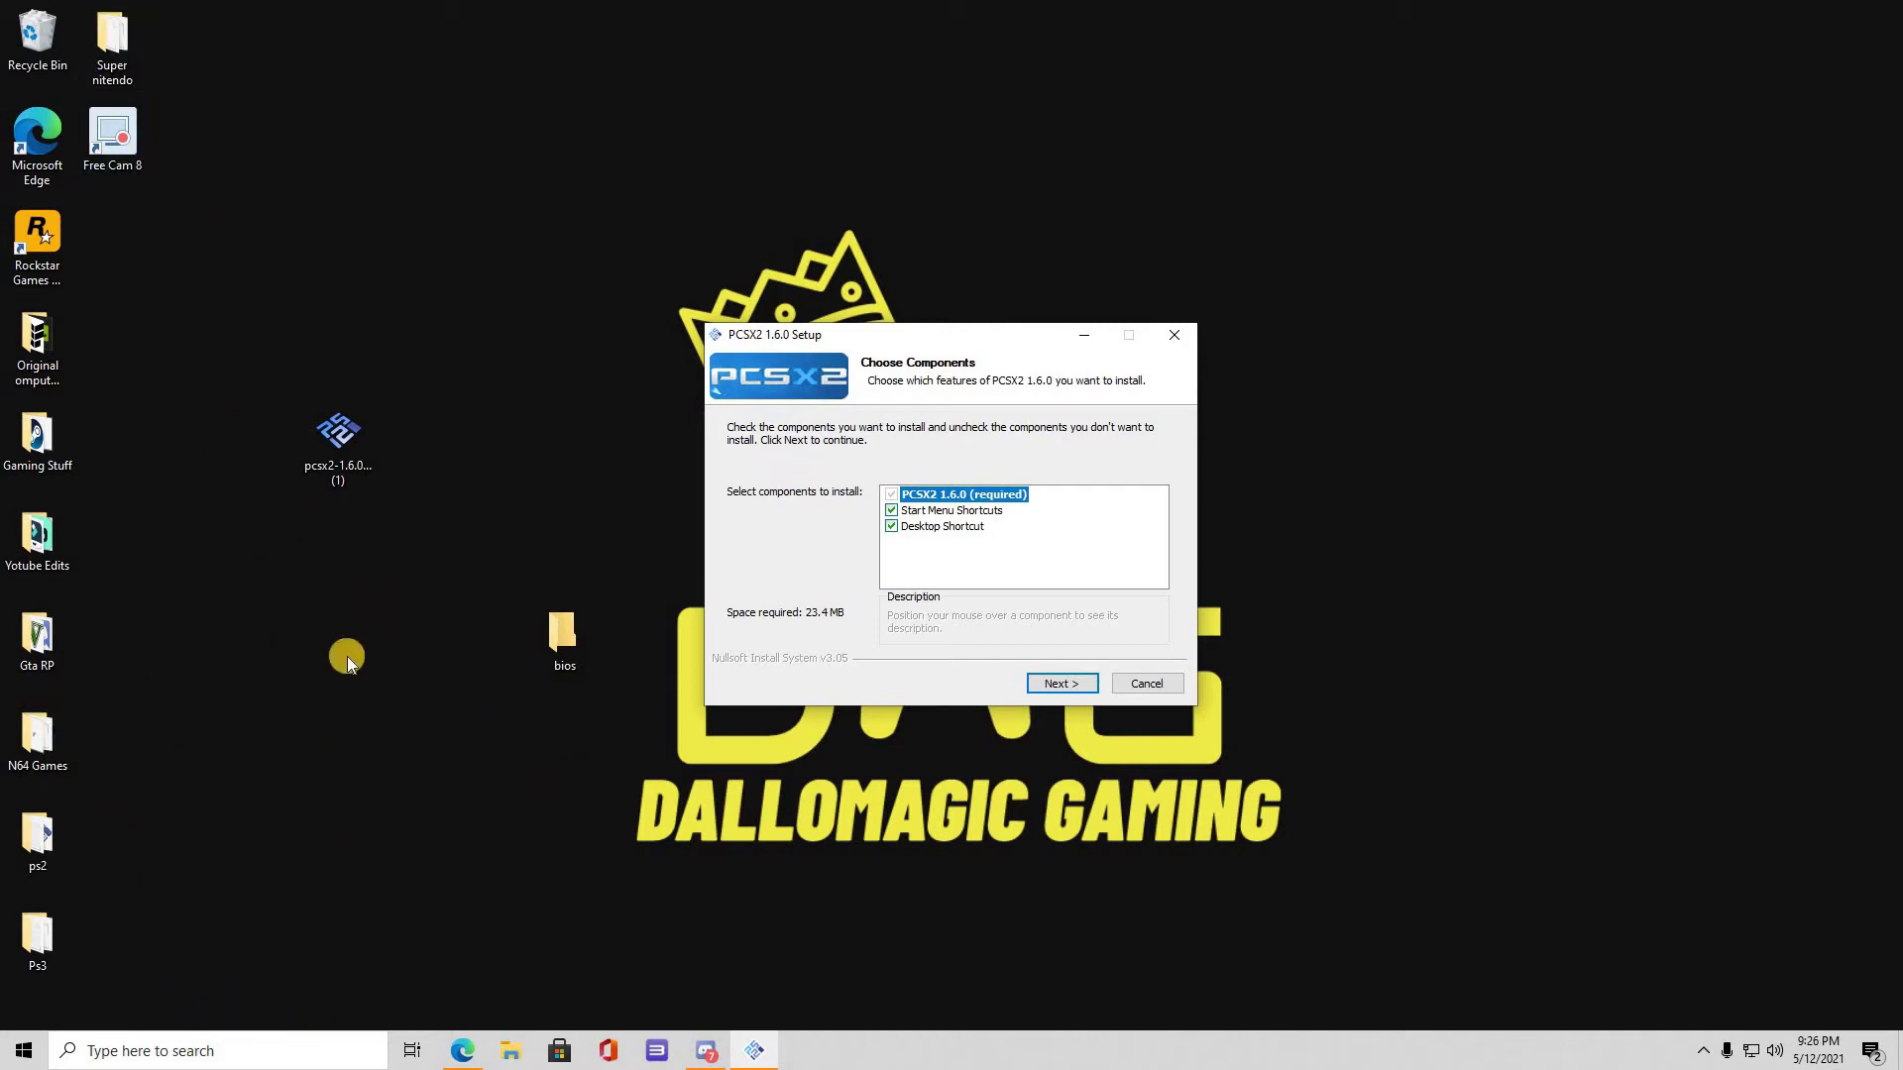
left_click(1061, 683)
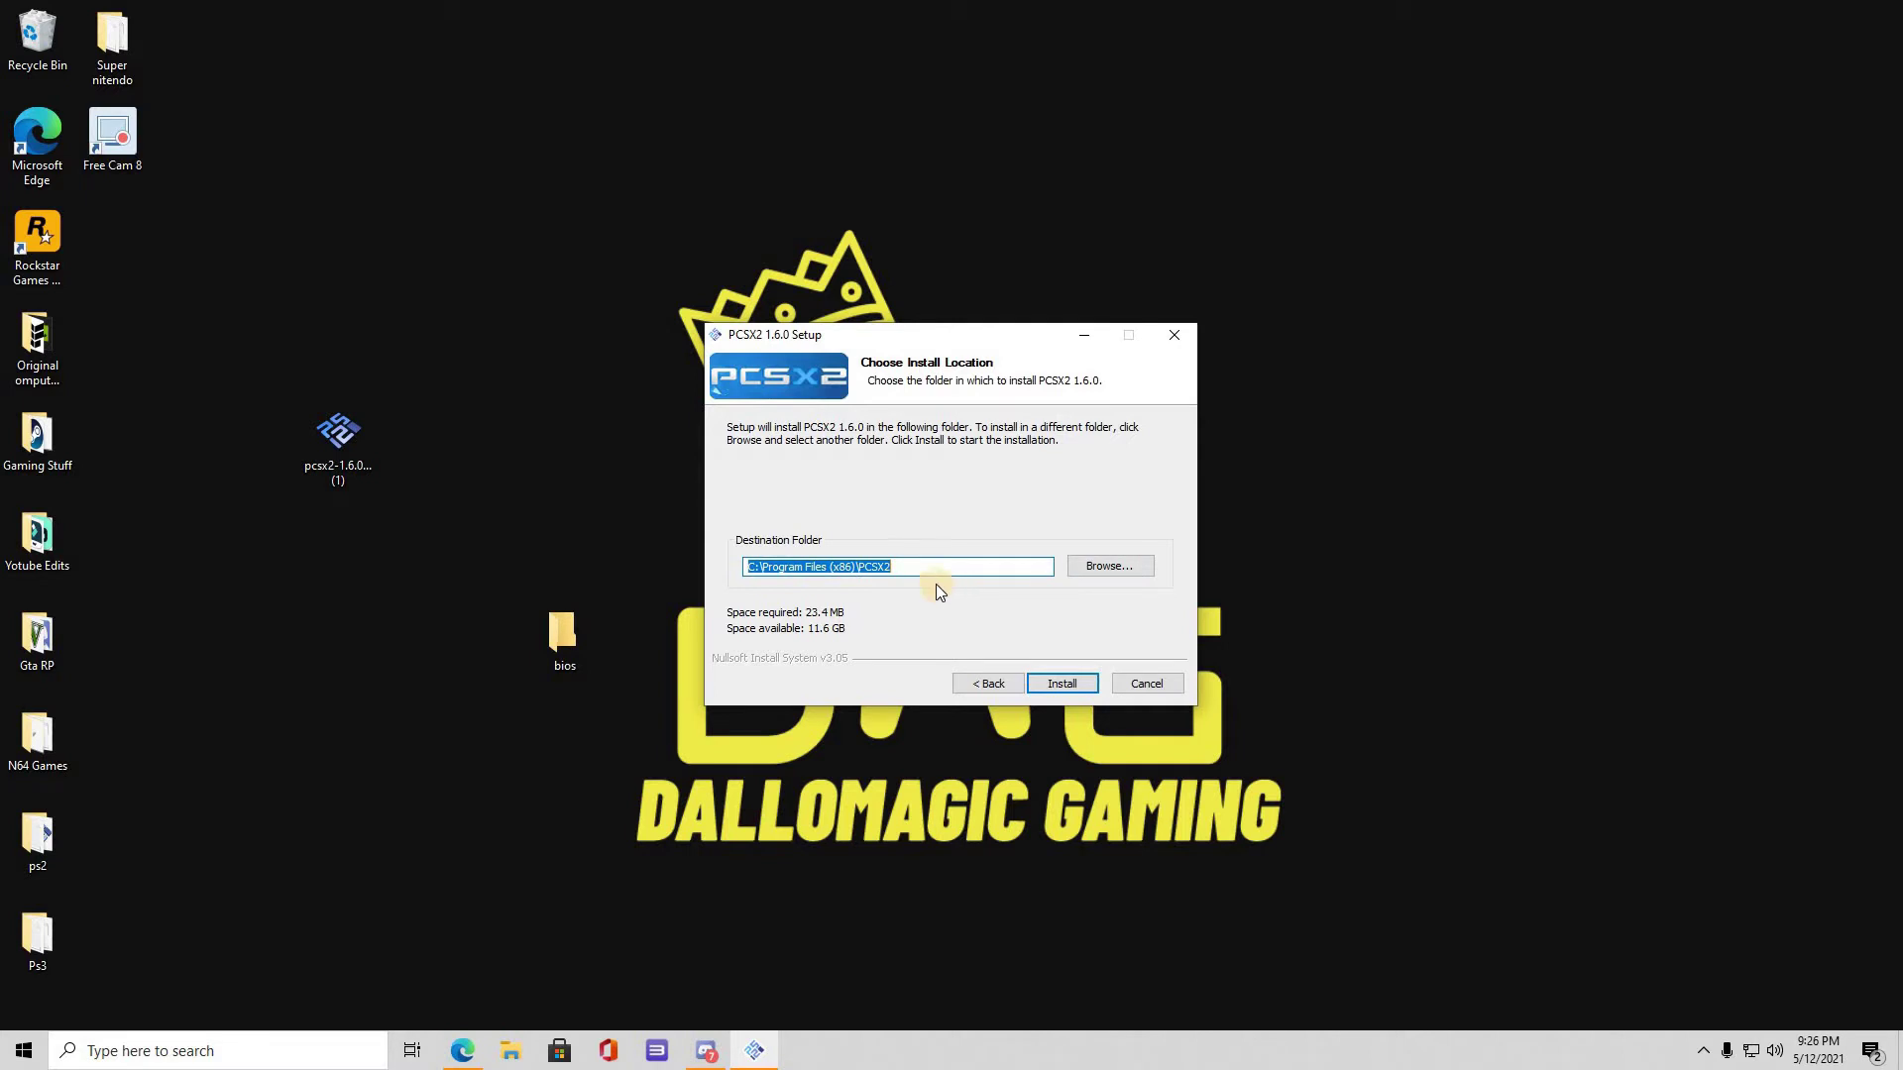
left_click(1047, 682)
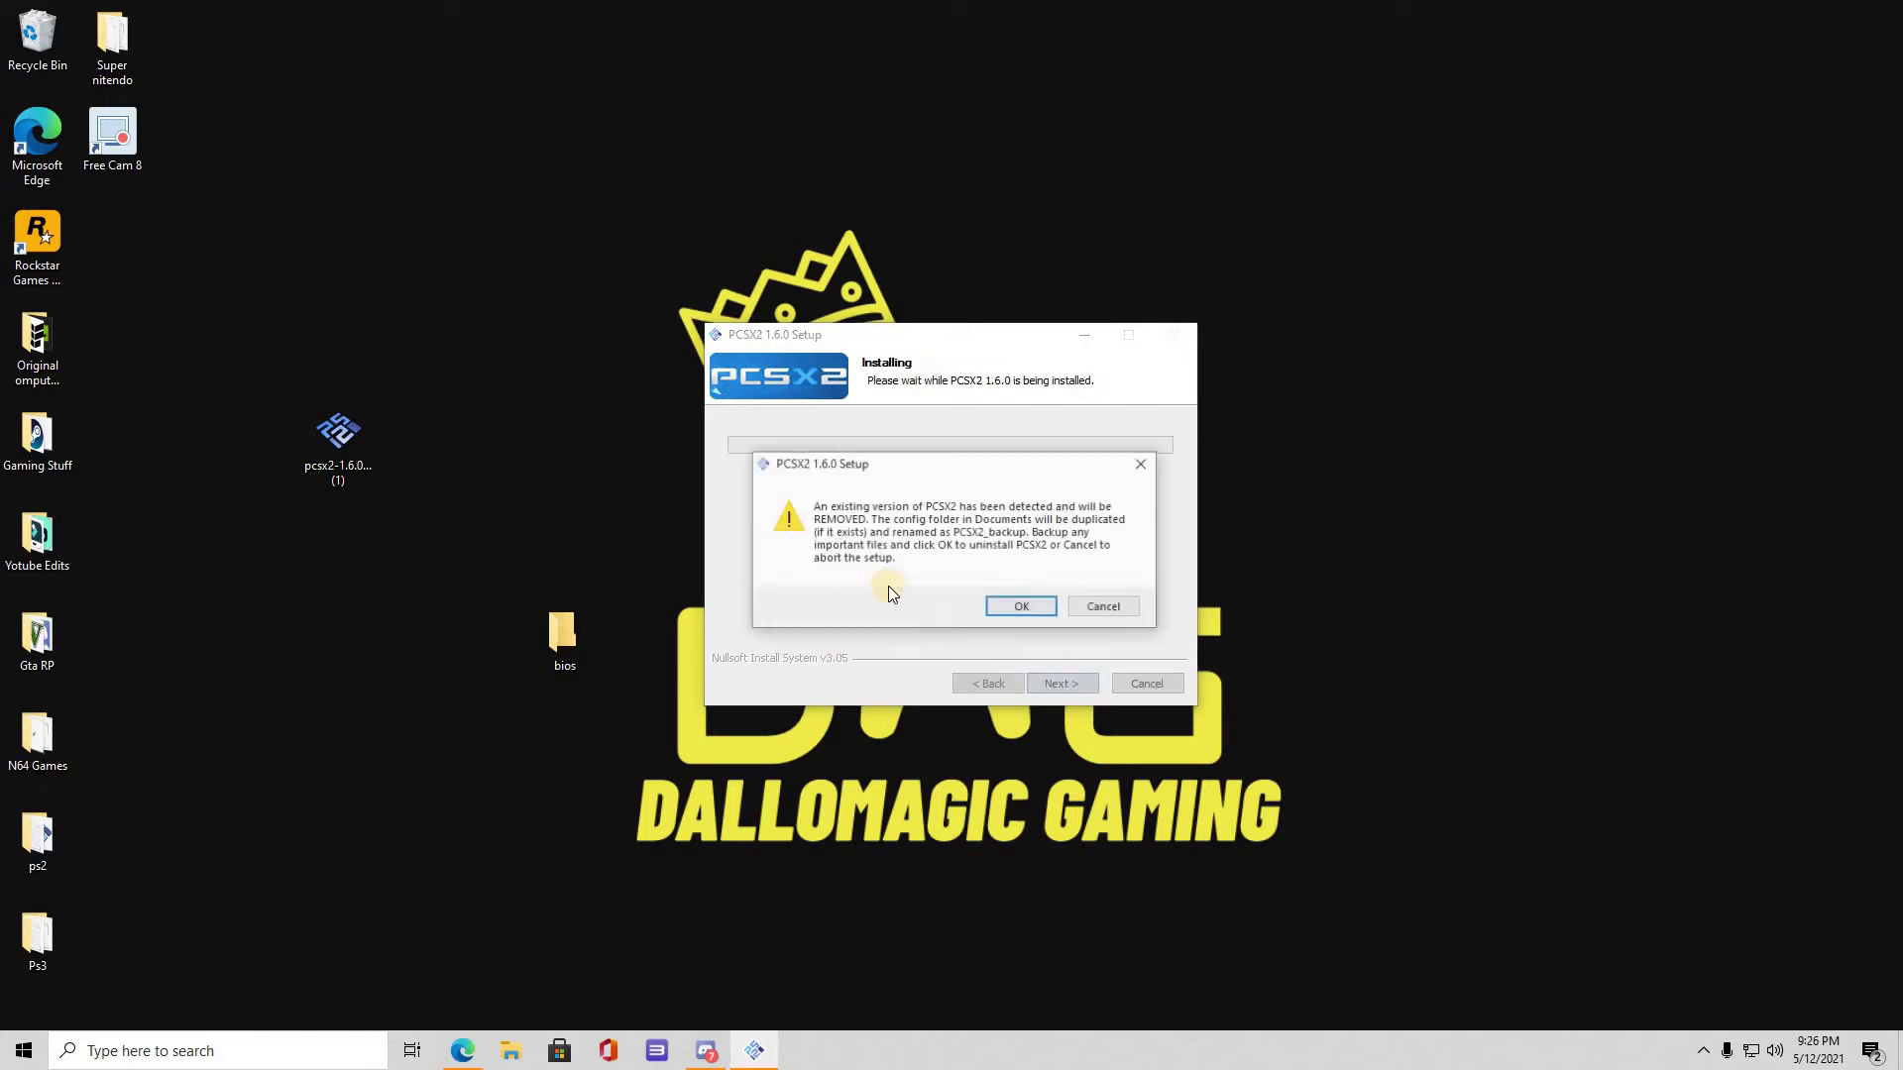
left_click(1031, 603)
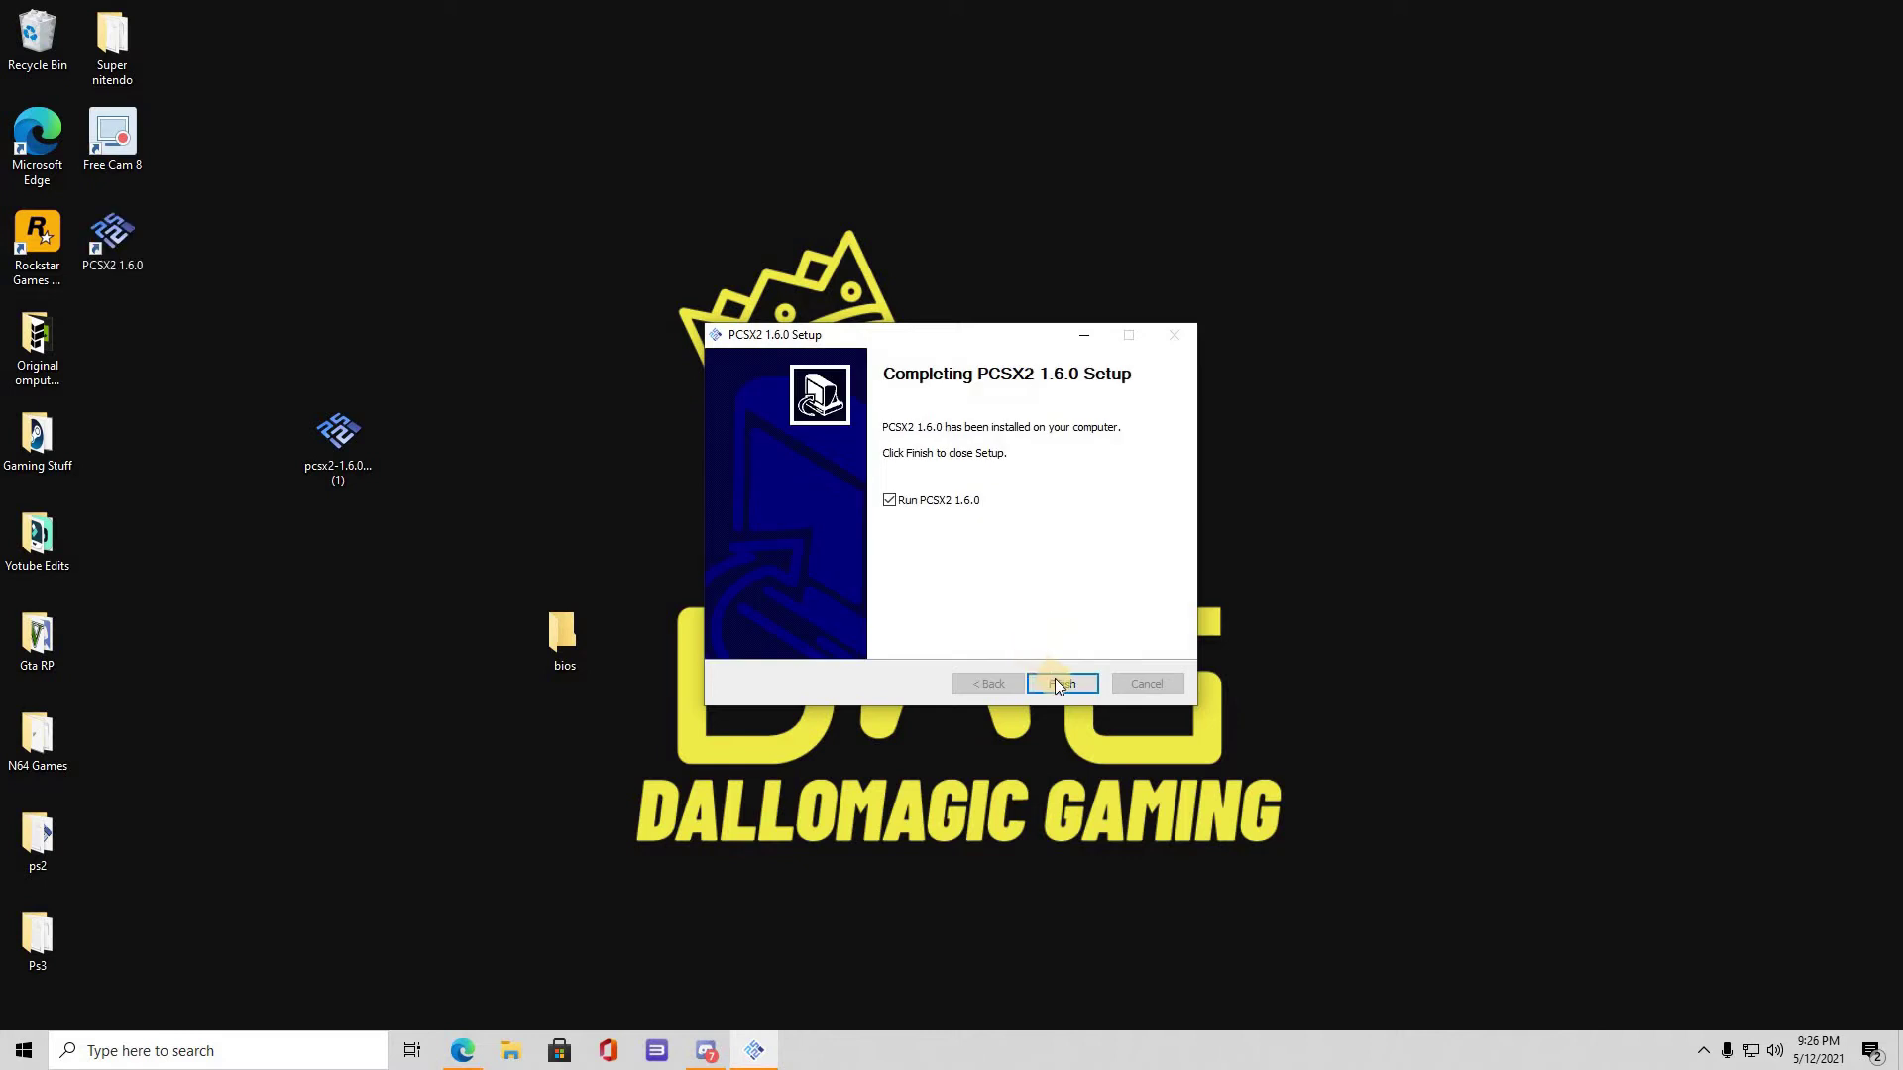
left_click(1054, 679)
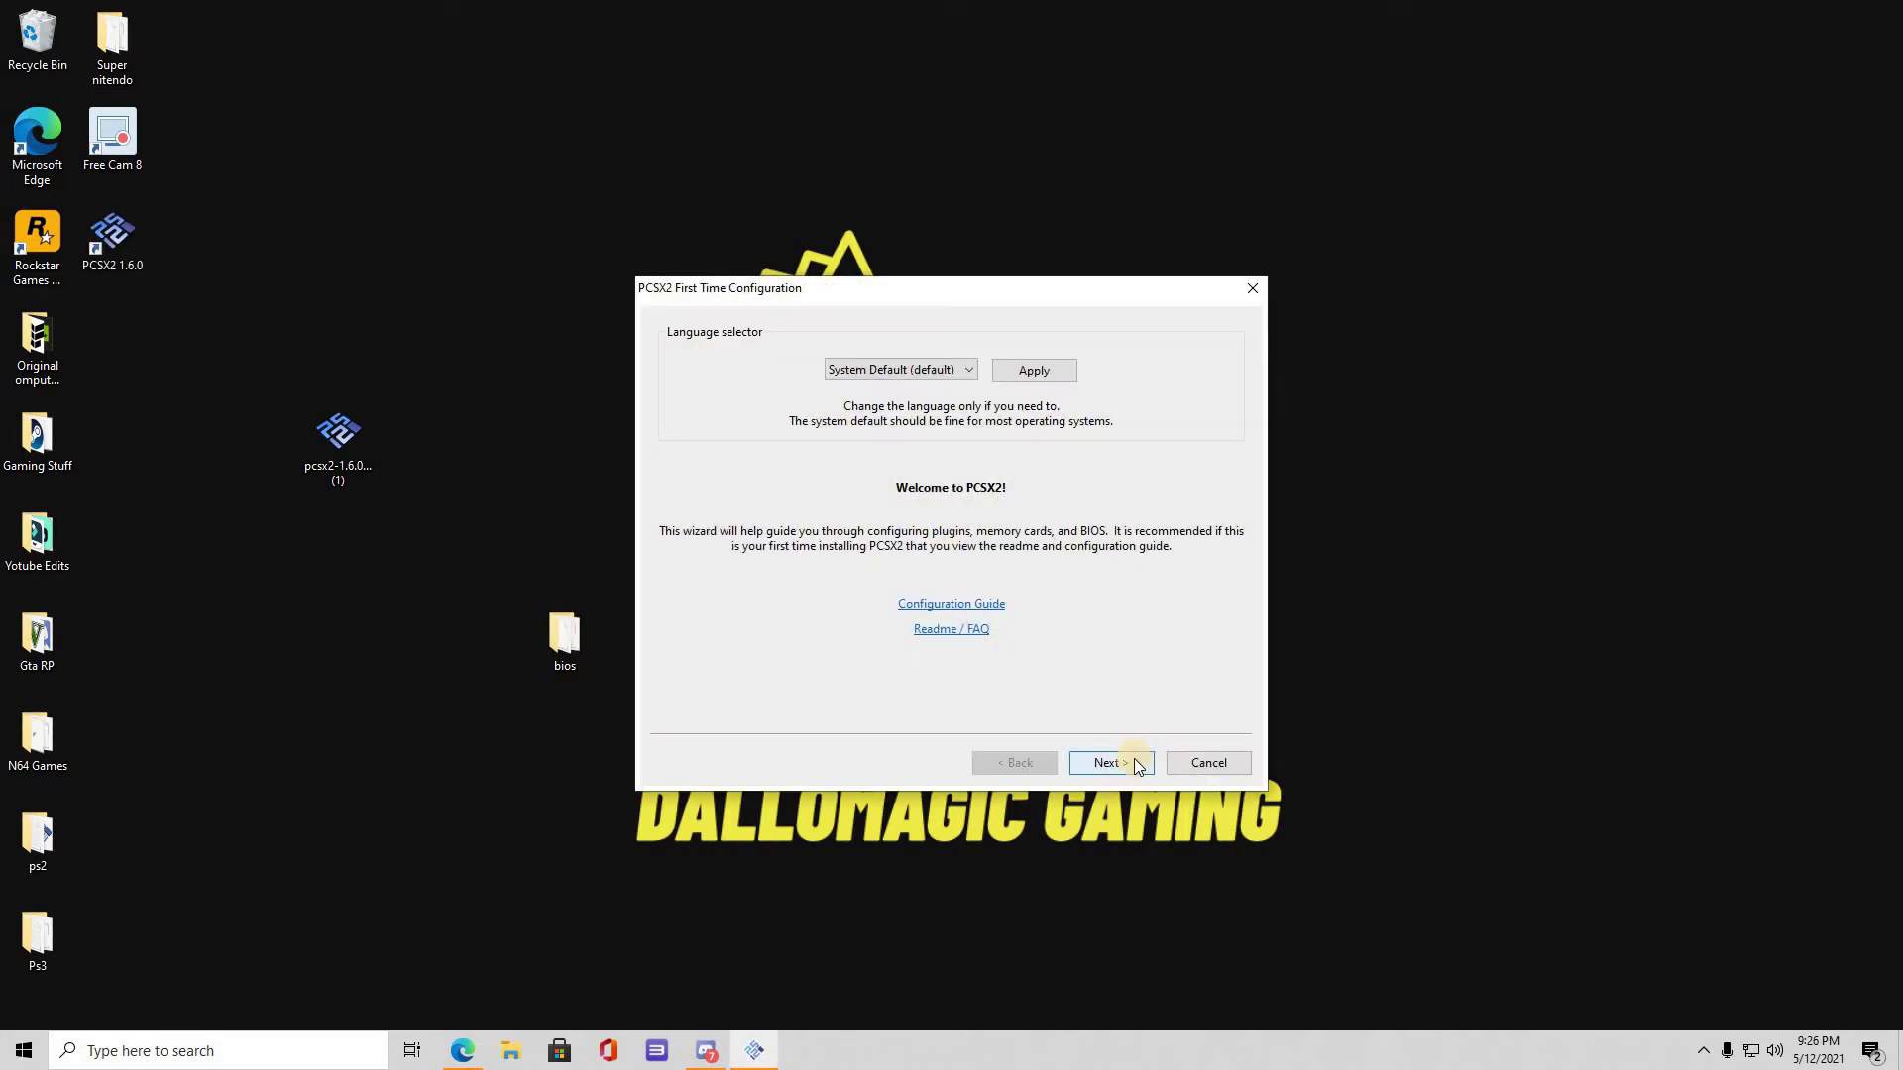
Step: In the first-time configuration, turn off the default BIOS search path and choose the desktop's bios folder instead
left_click(1108, 760)
left_click(1115, 765)
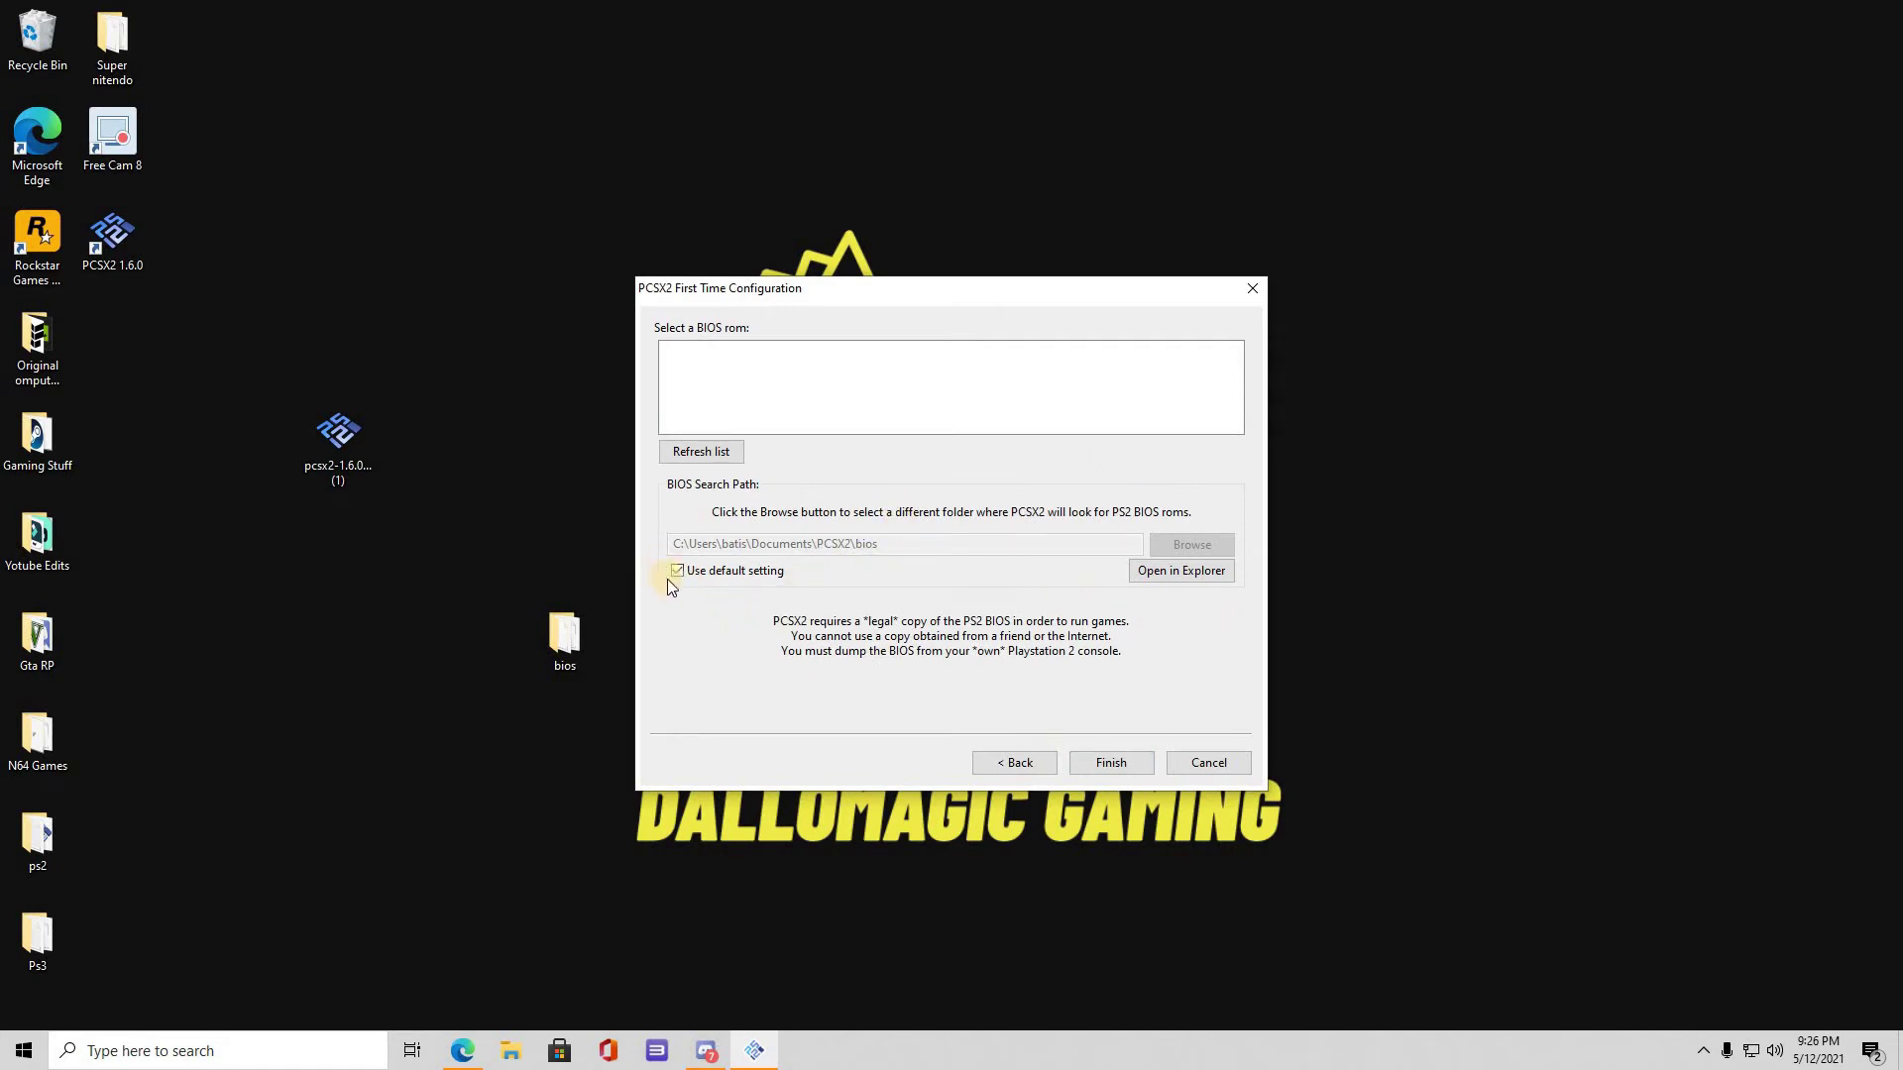
left_click(1189, 572)
left_click(1189, 545)
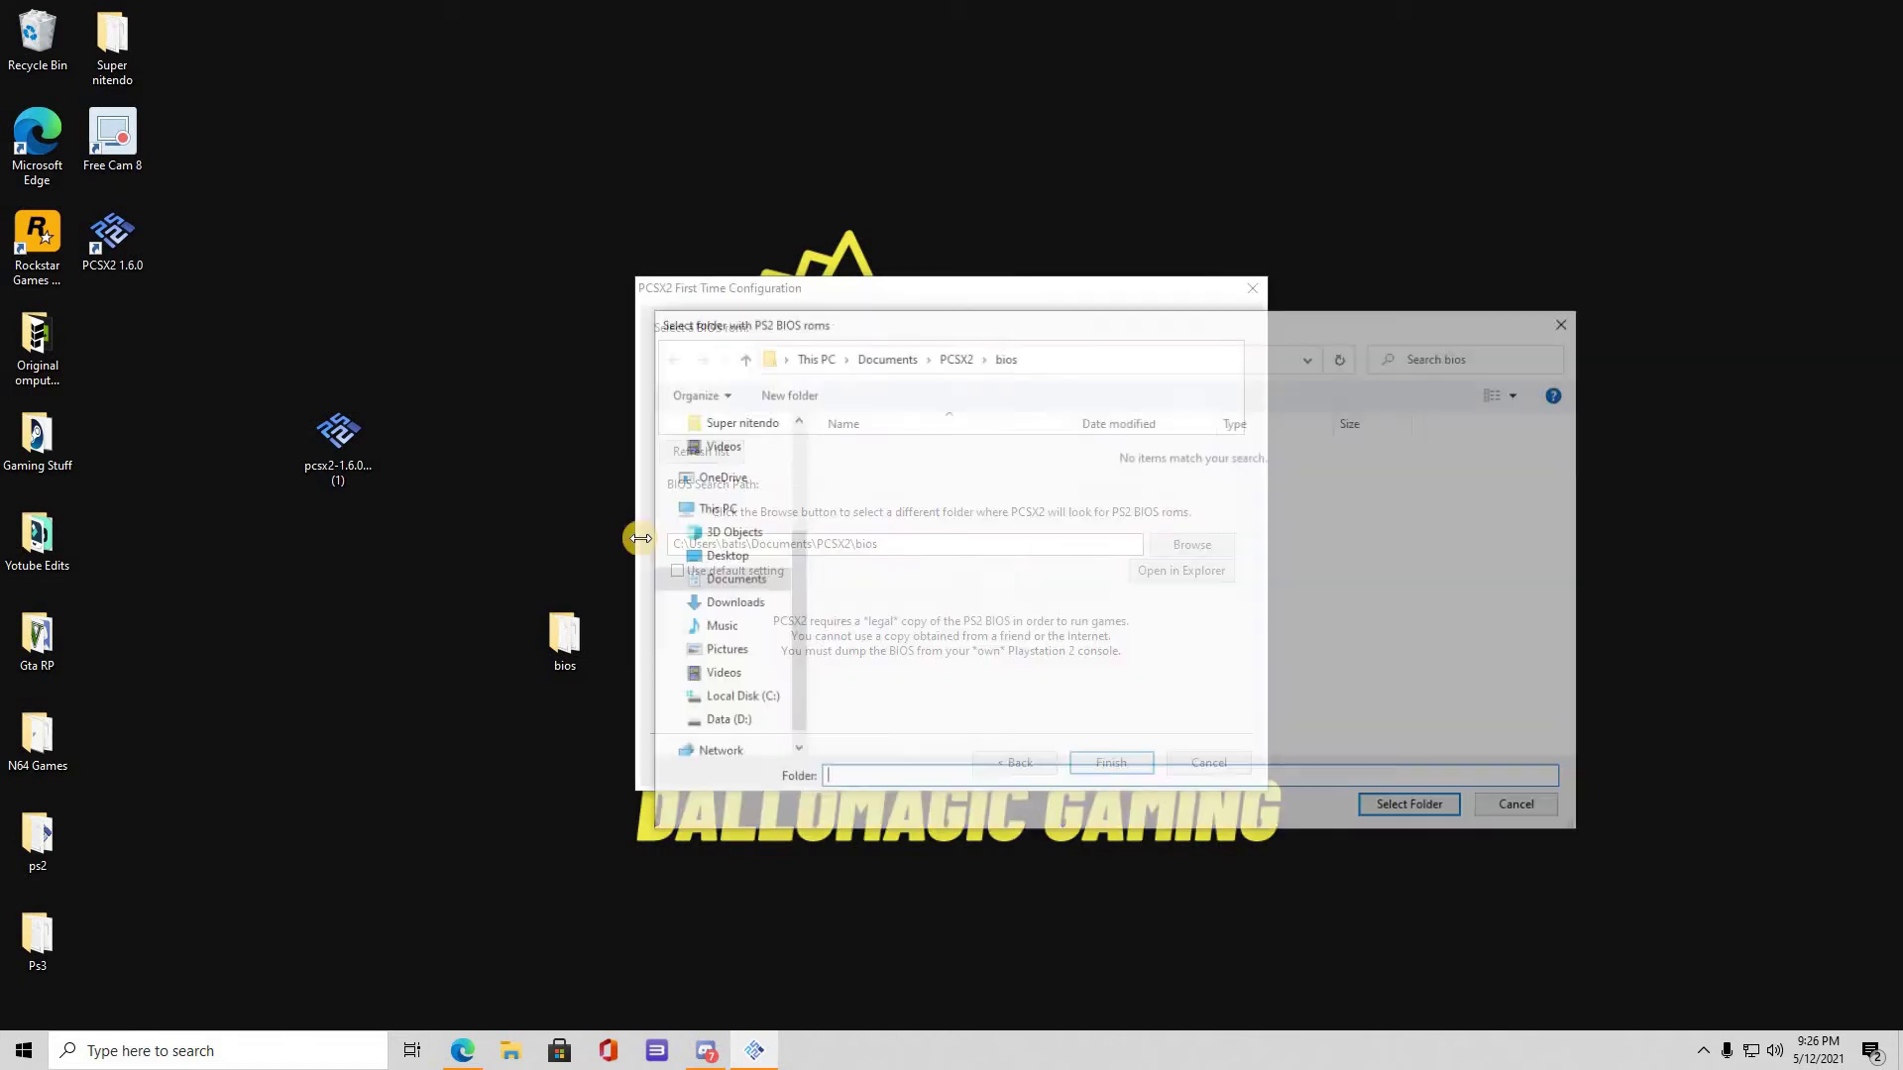
scroll(738, 608, "up", 1)
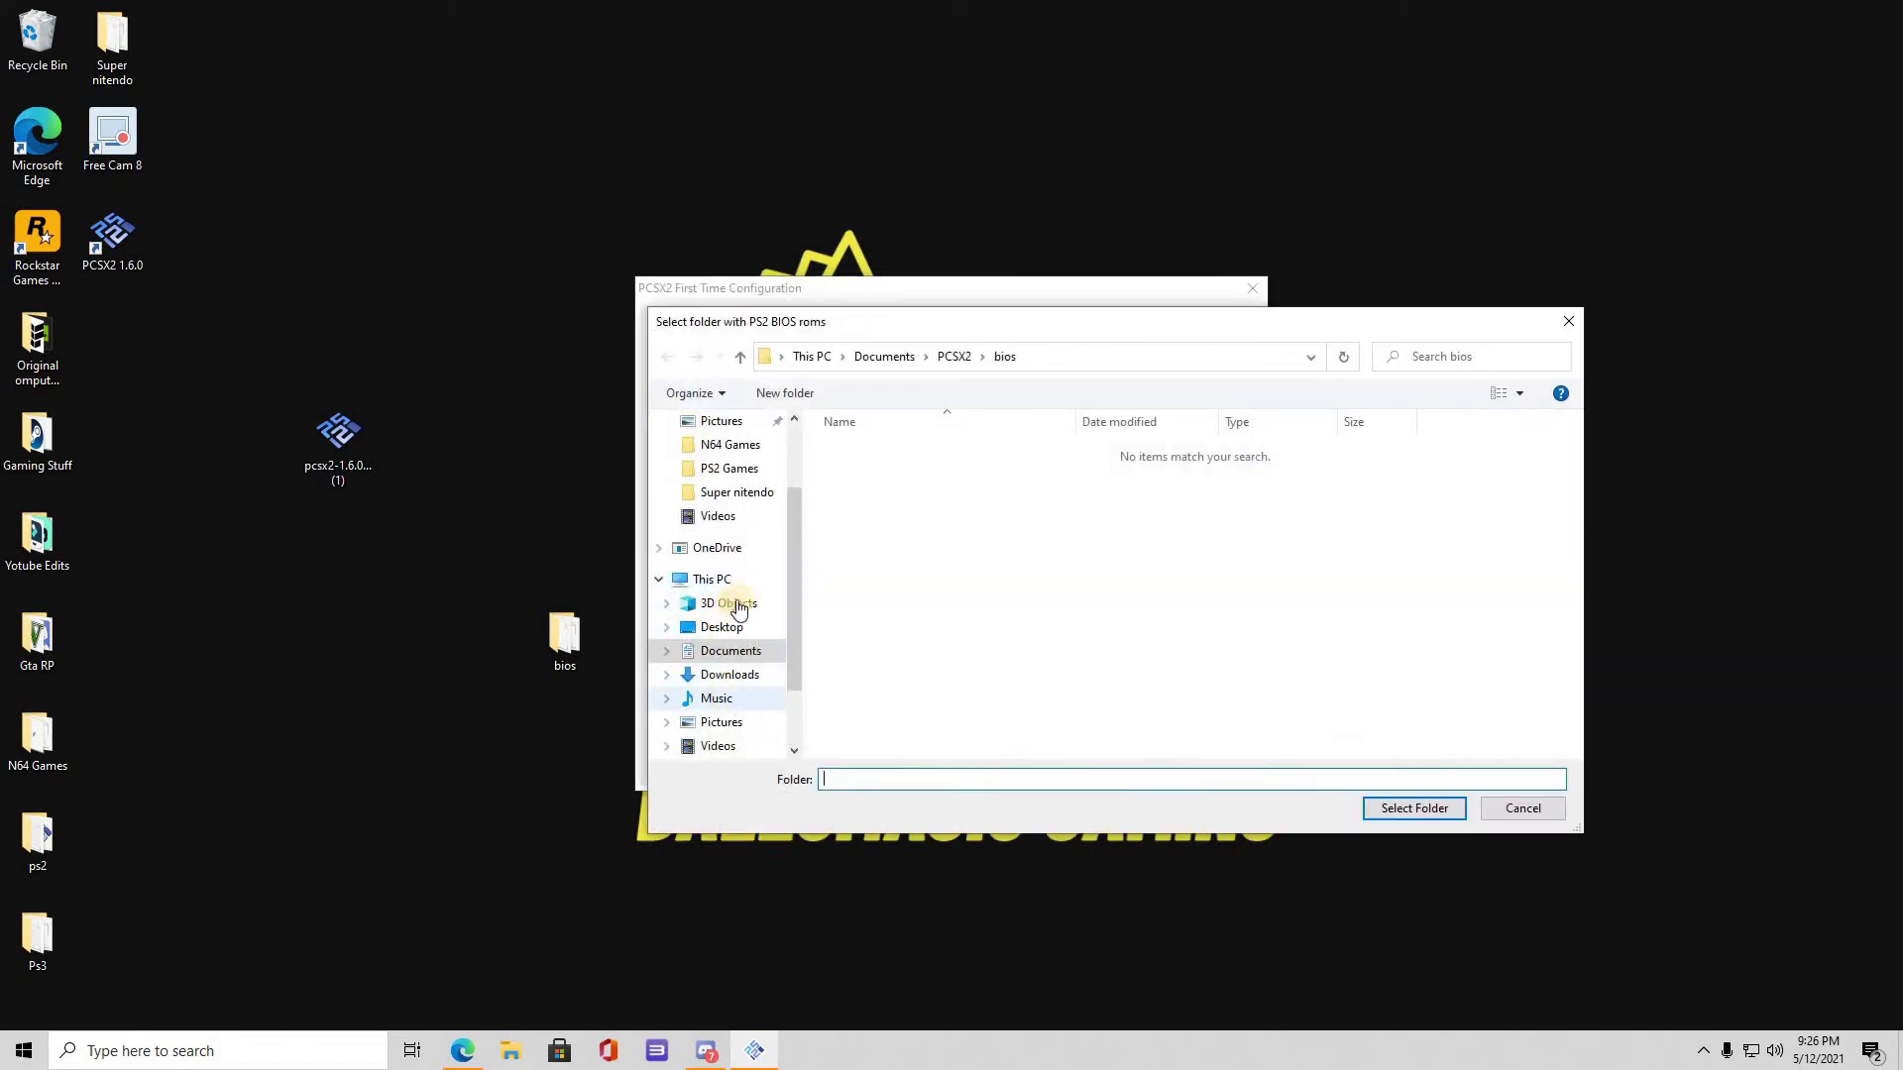
scroll(739, 608, "up", 2)
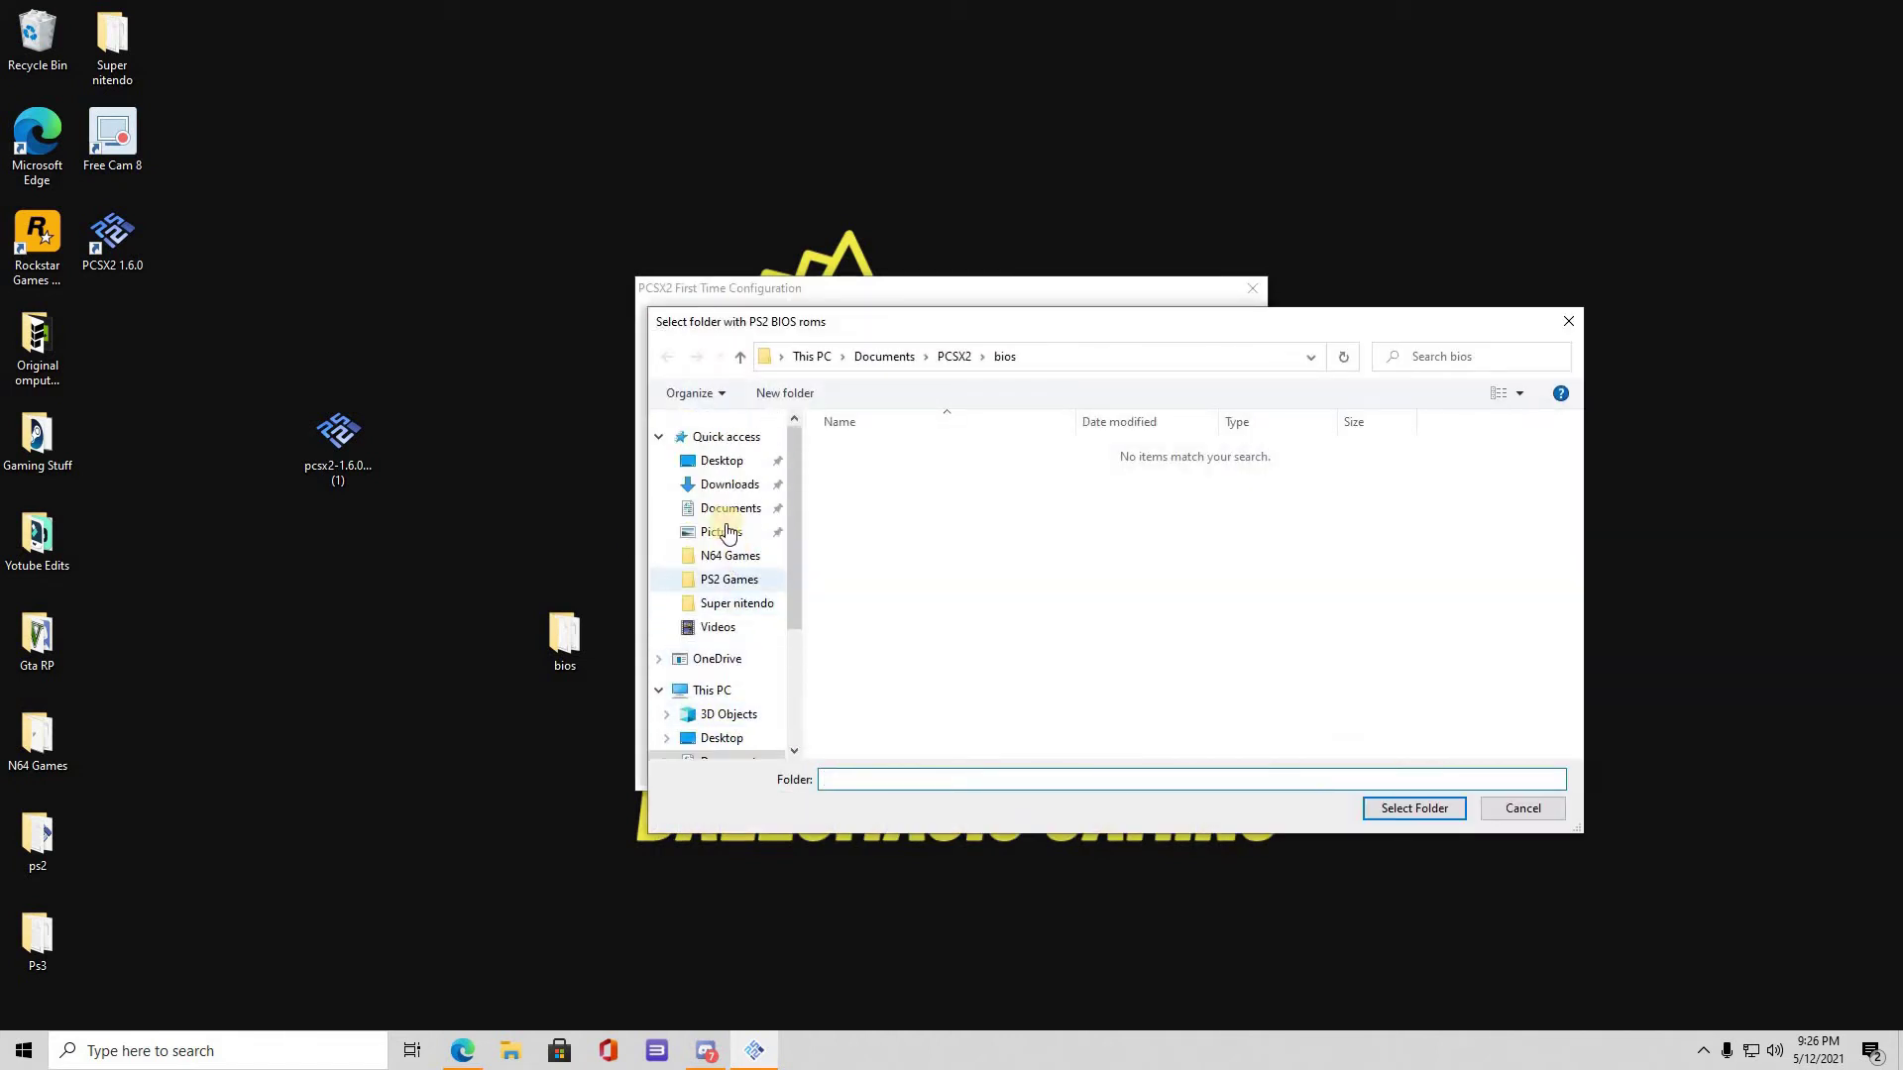
left_click(733, 465)
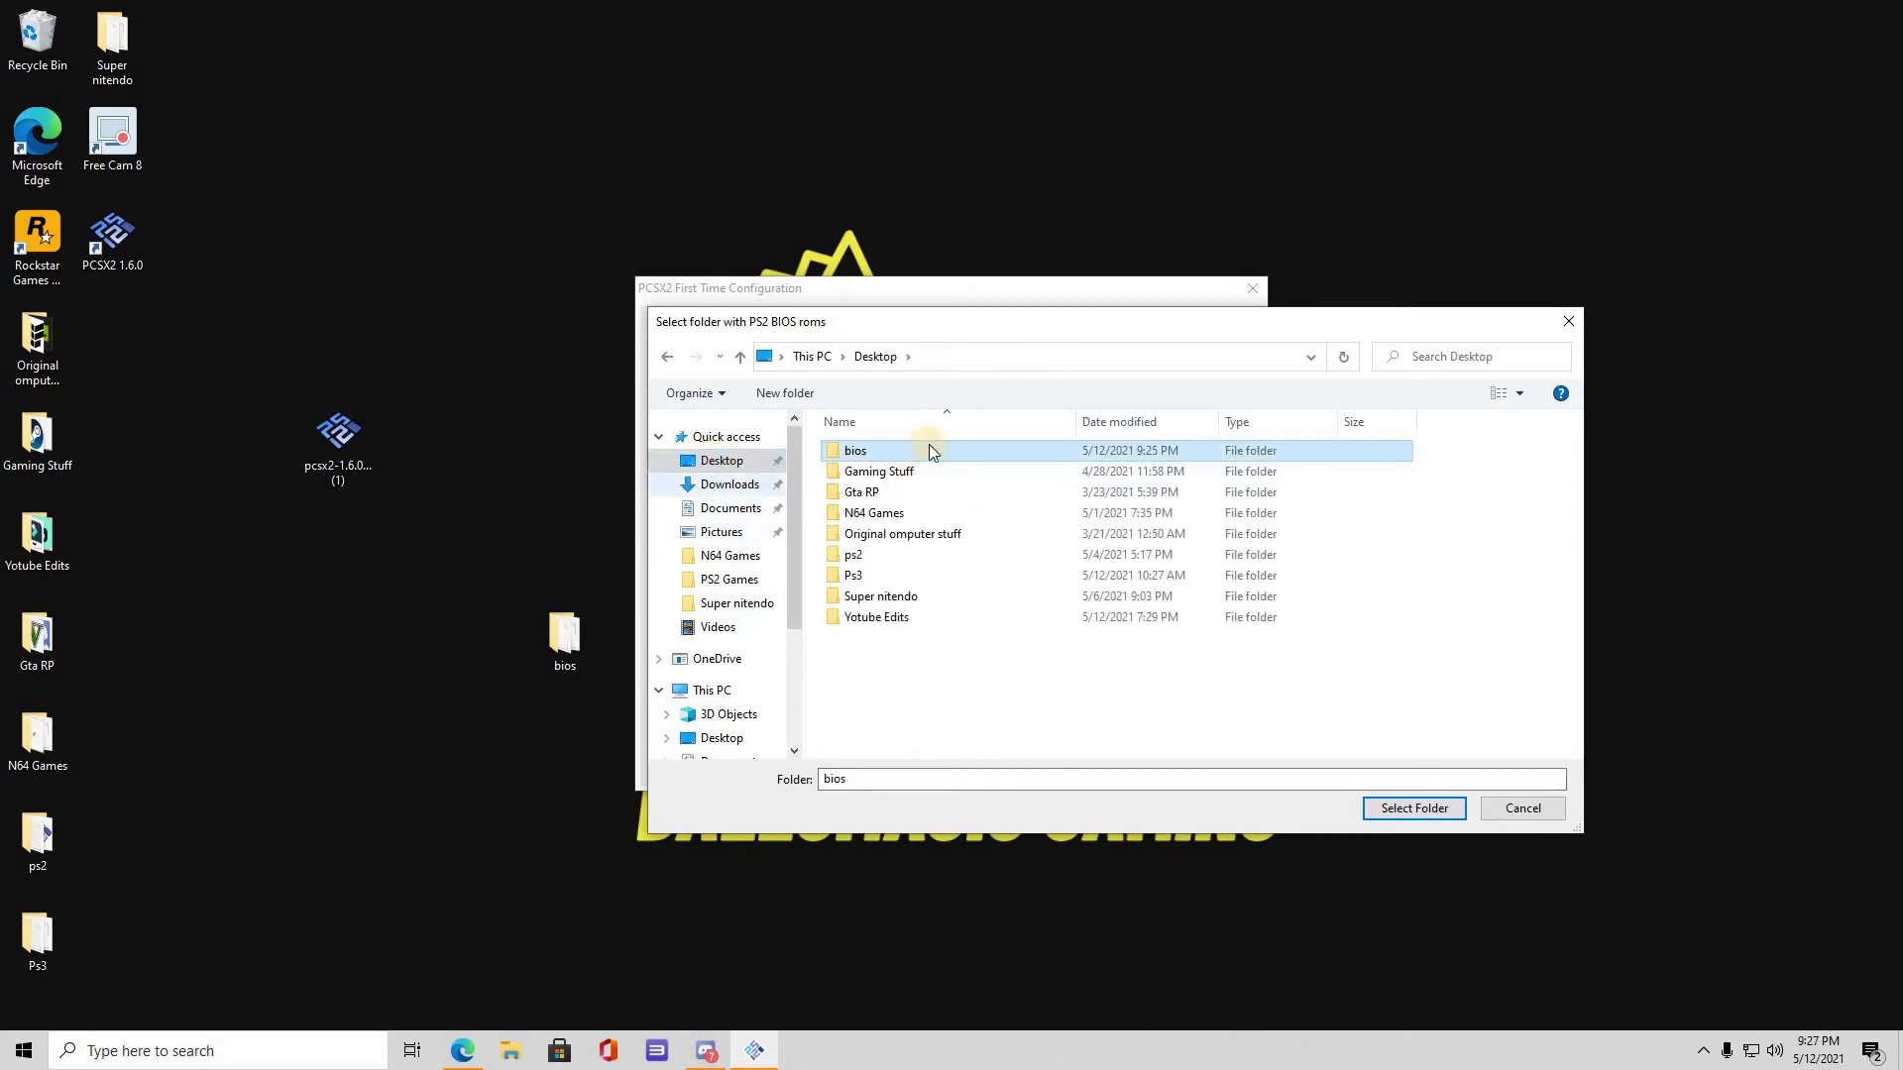
left_click(929, 450)
left_click(1388, 807)
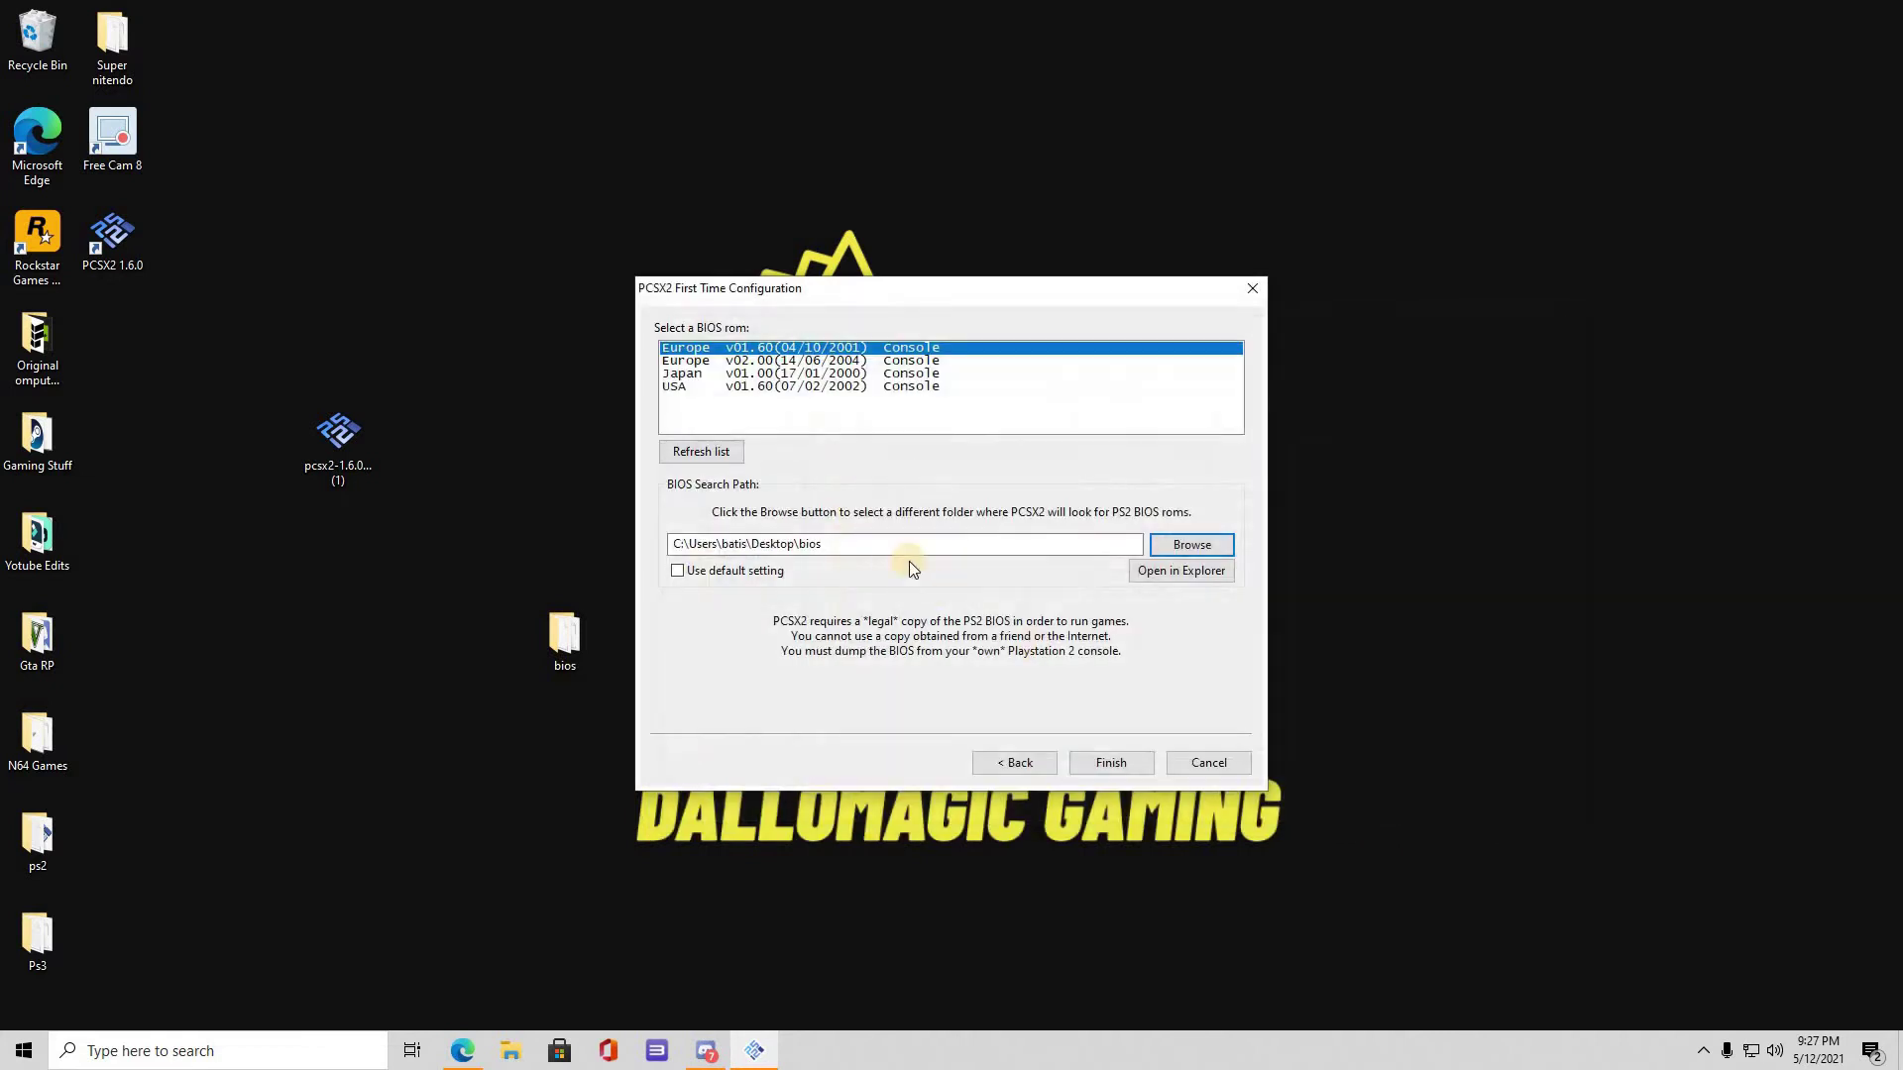
Step: Select the USA v01.60 (07/02/2002) BIOS, finish the first-time configuration and close the program log
left_click(698, 392)
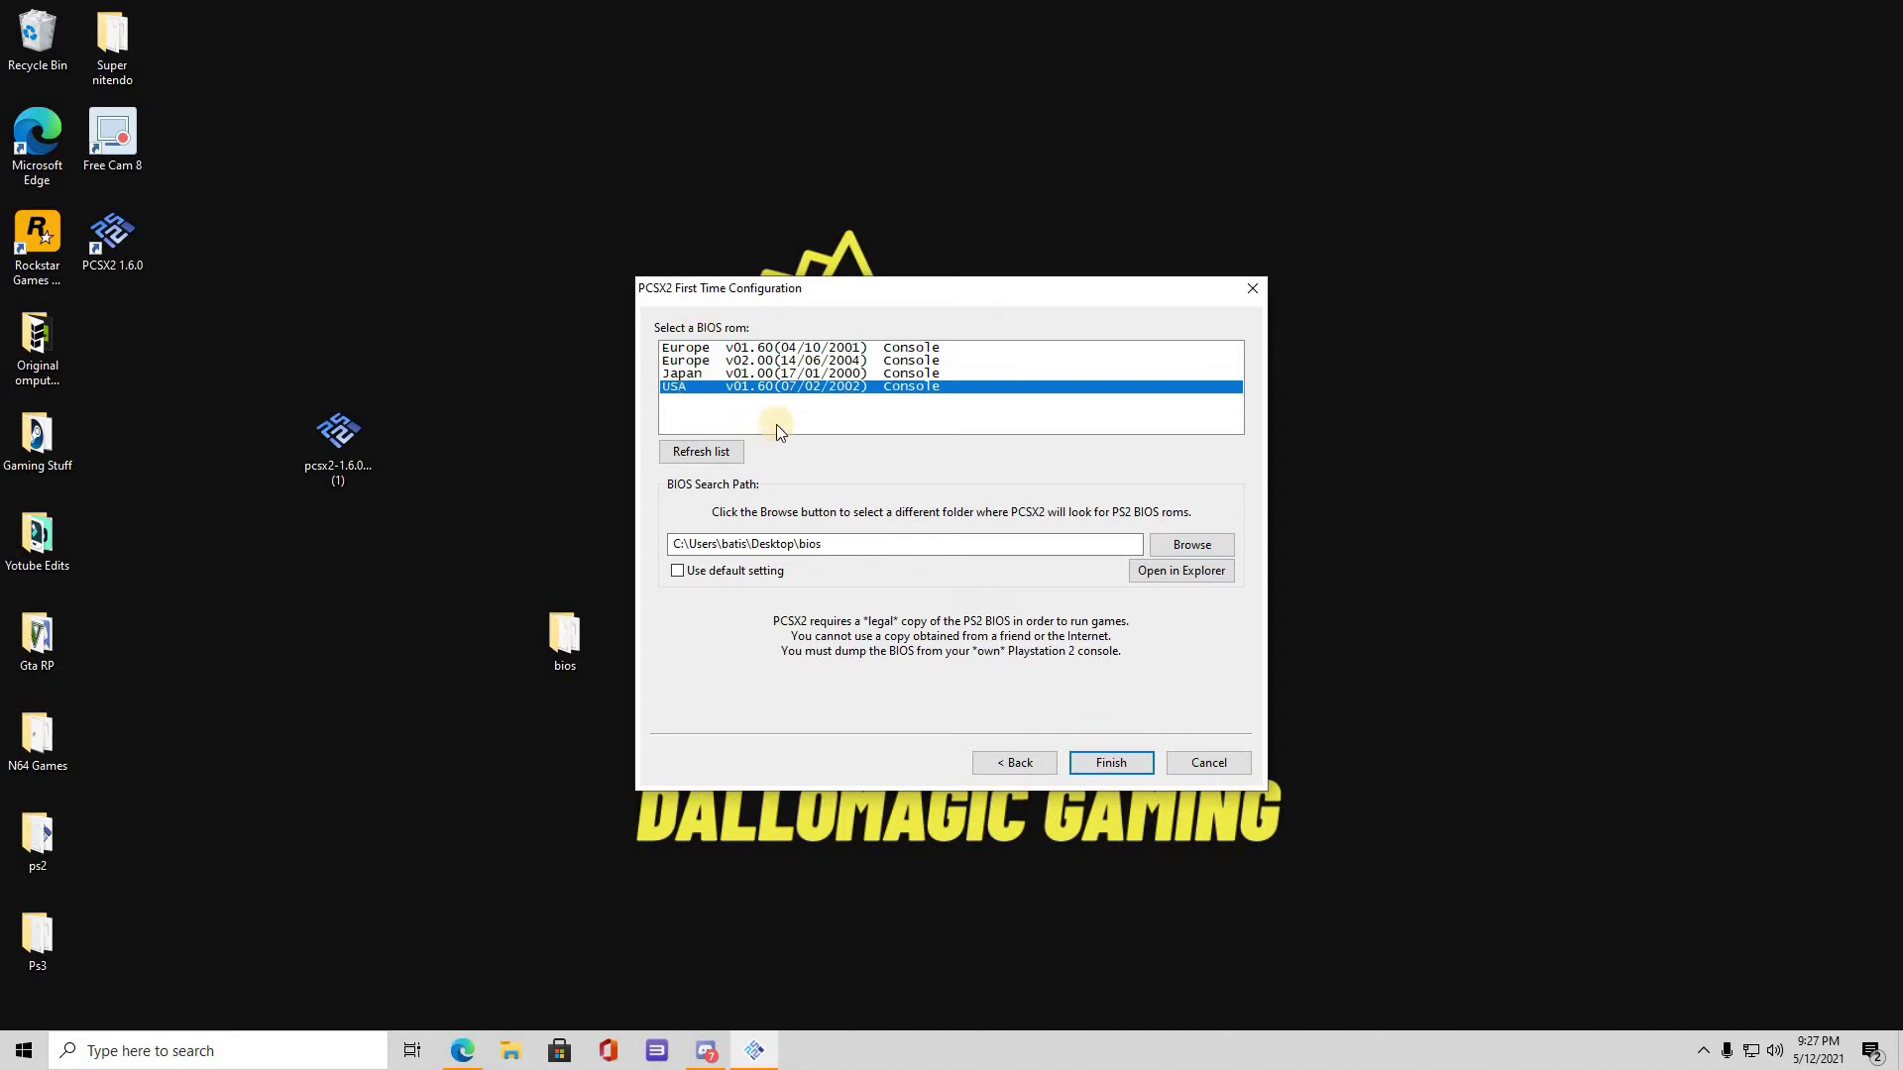
left_click(1102, 760)
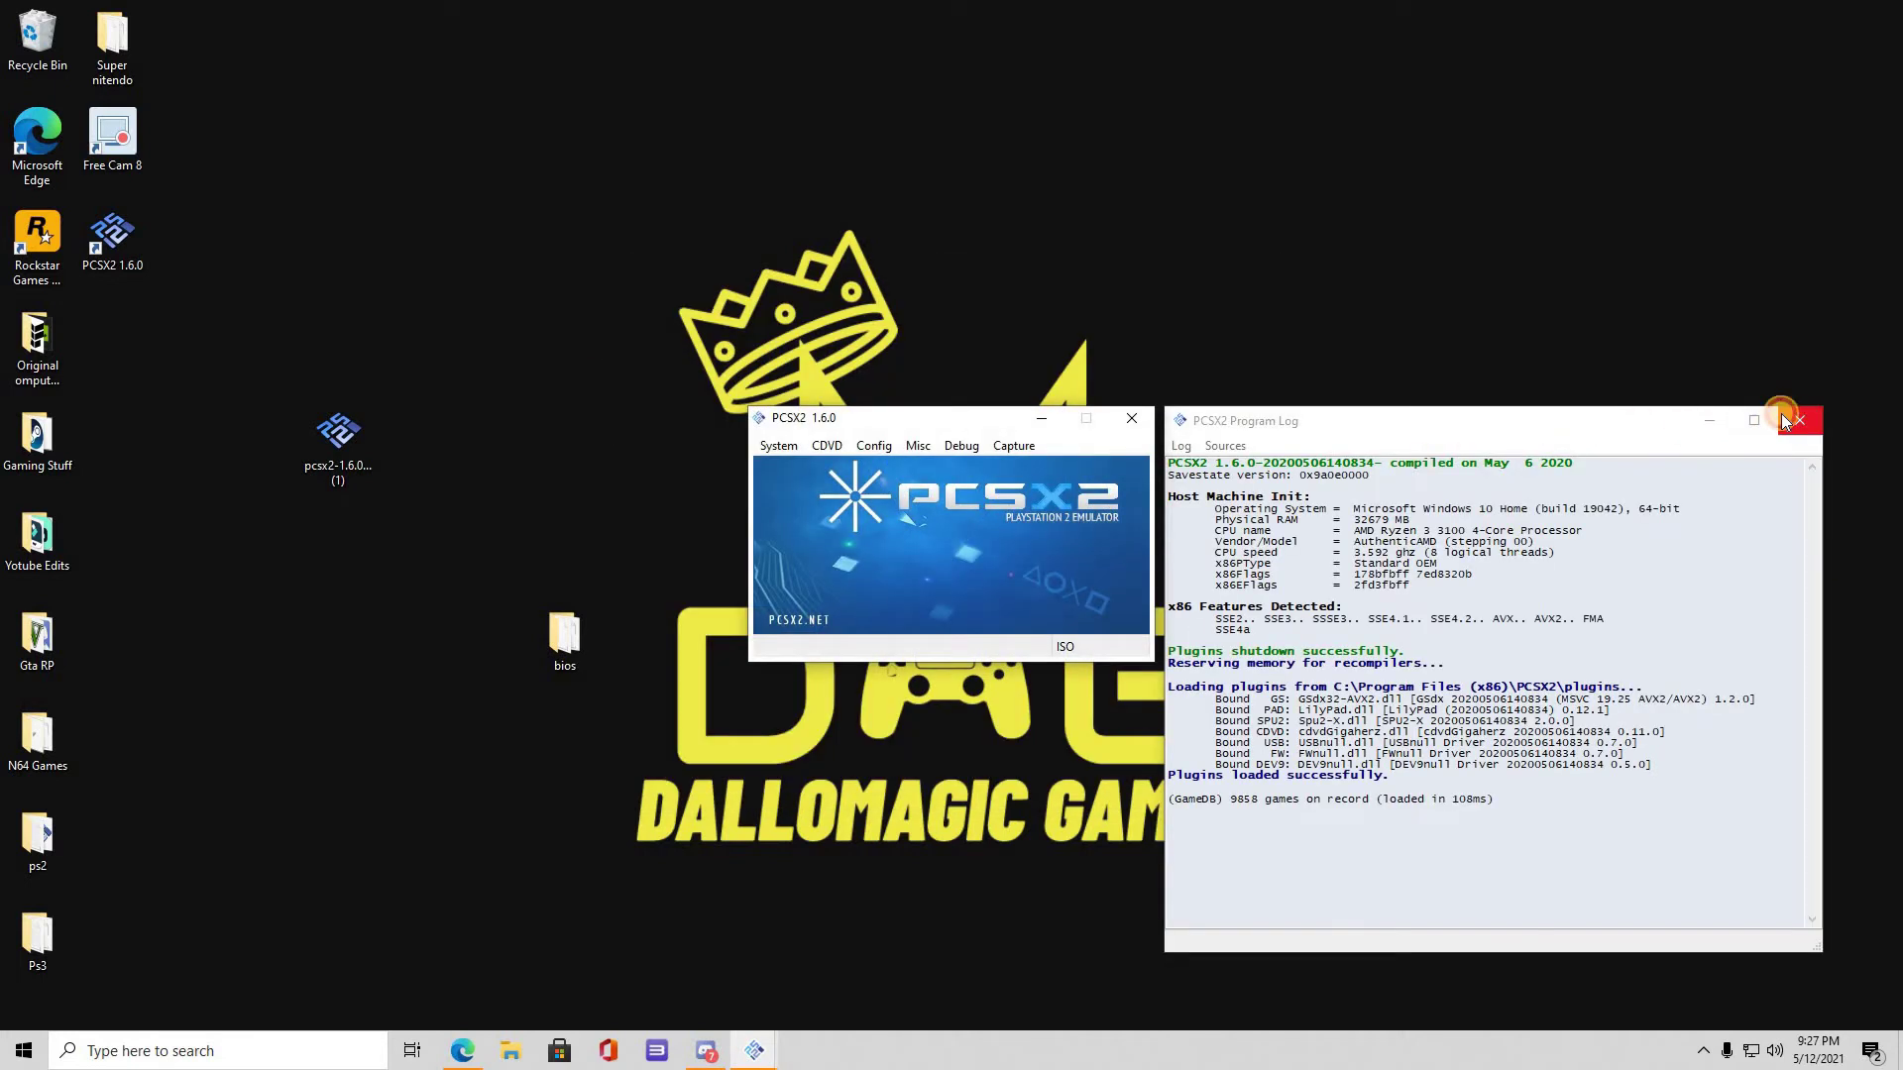
left_click(1781, 414)
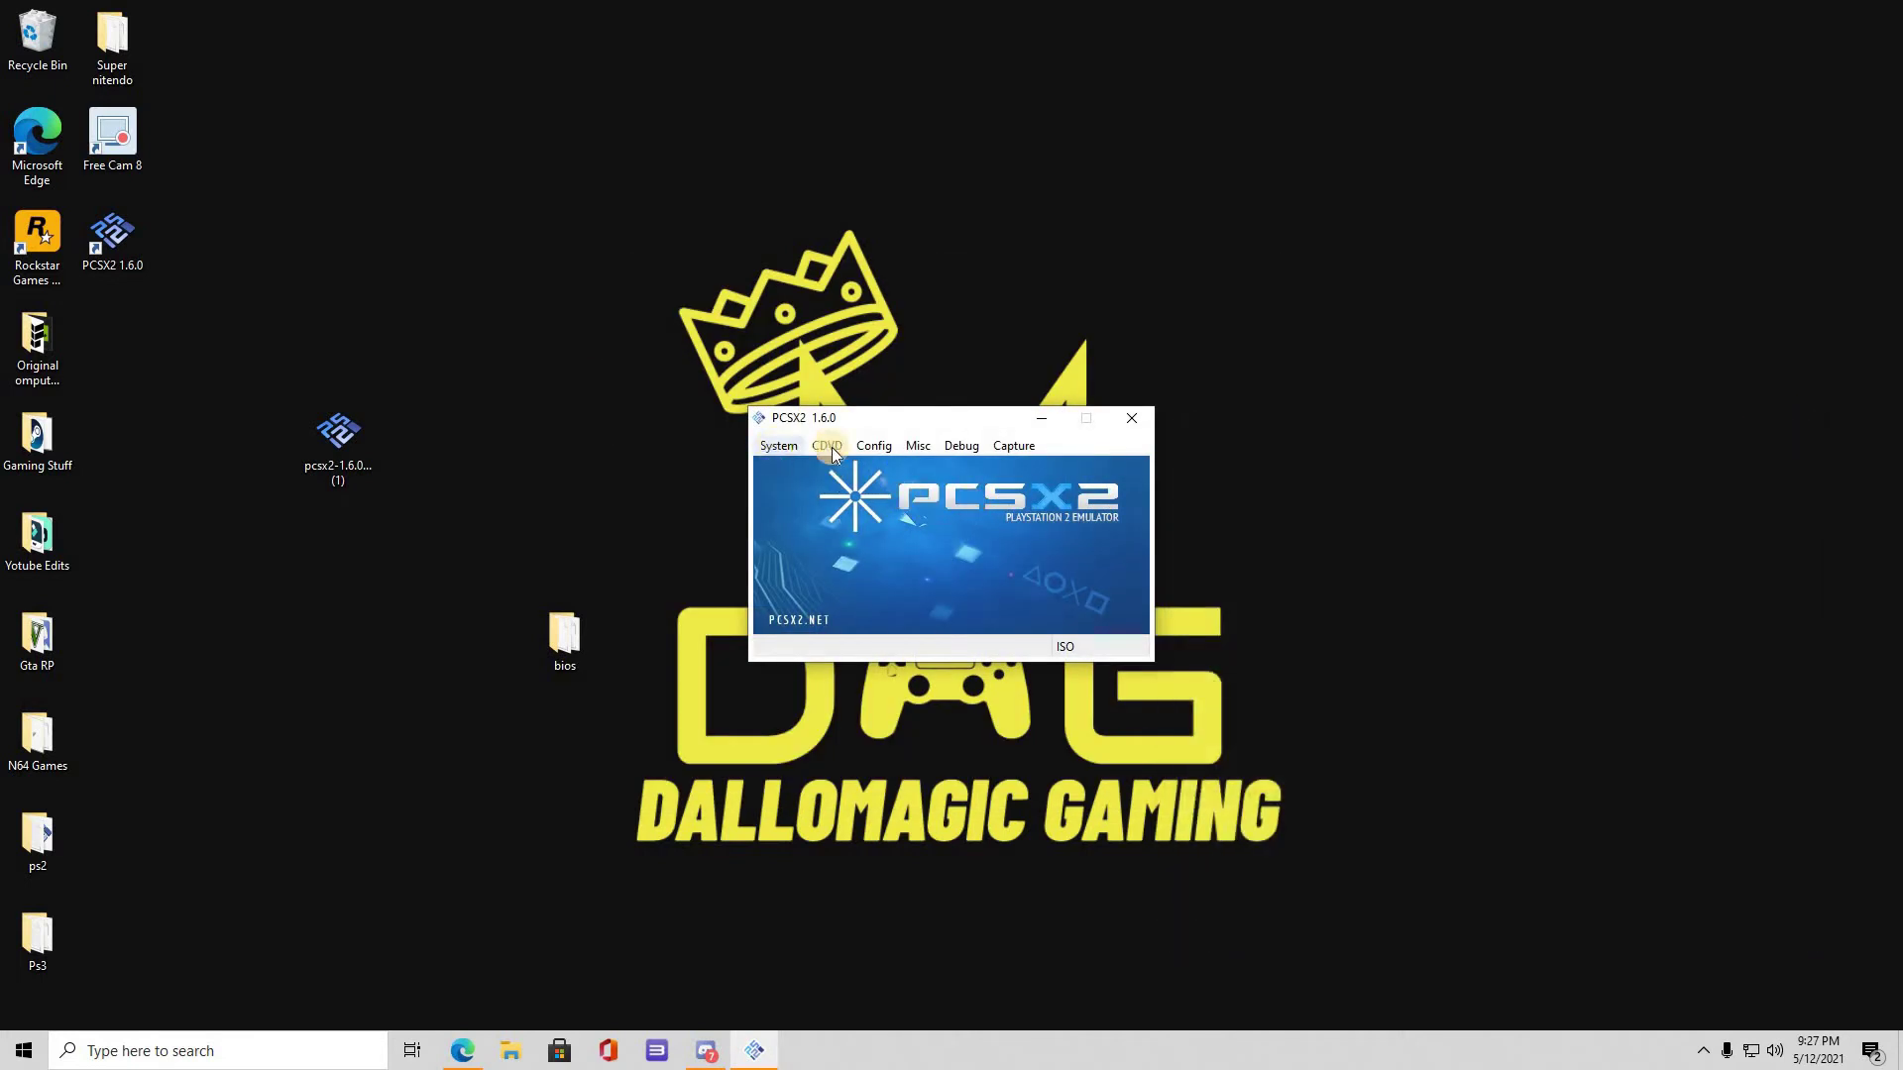
Step: Open the GSdx video plugin settings and keep the OpenGL (Hardware) renderer, automatic interlacing and Bilinear (PS2) texture filtering
left_click(872, 446)
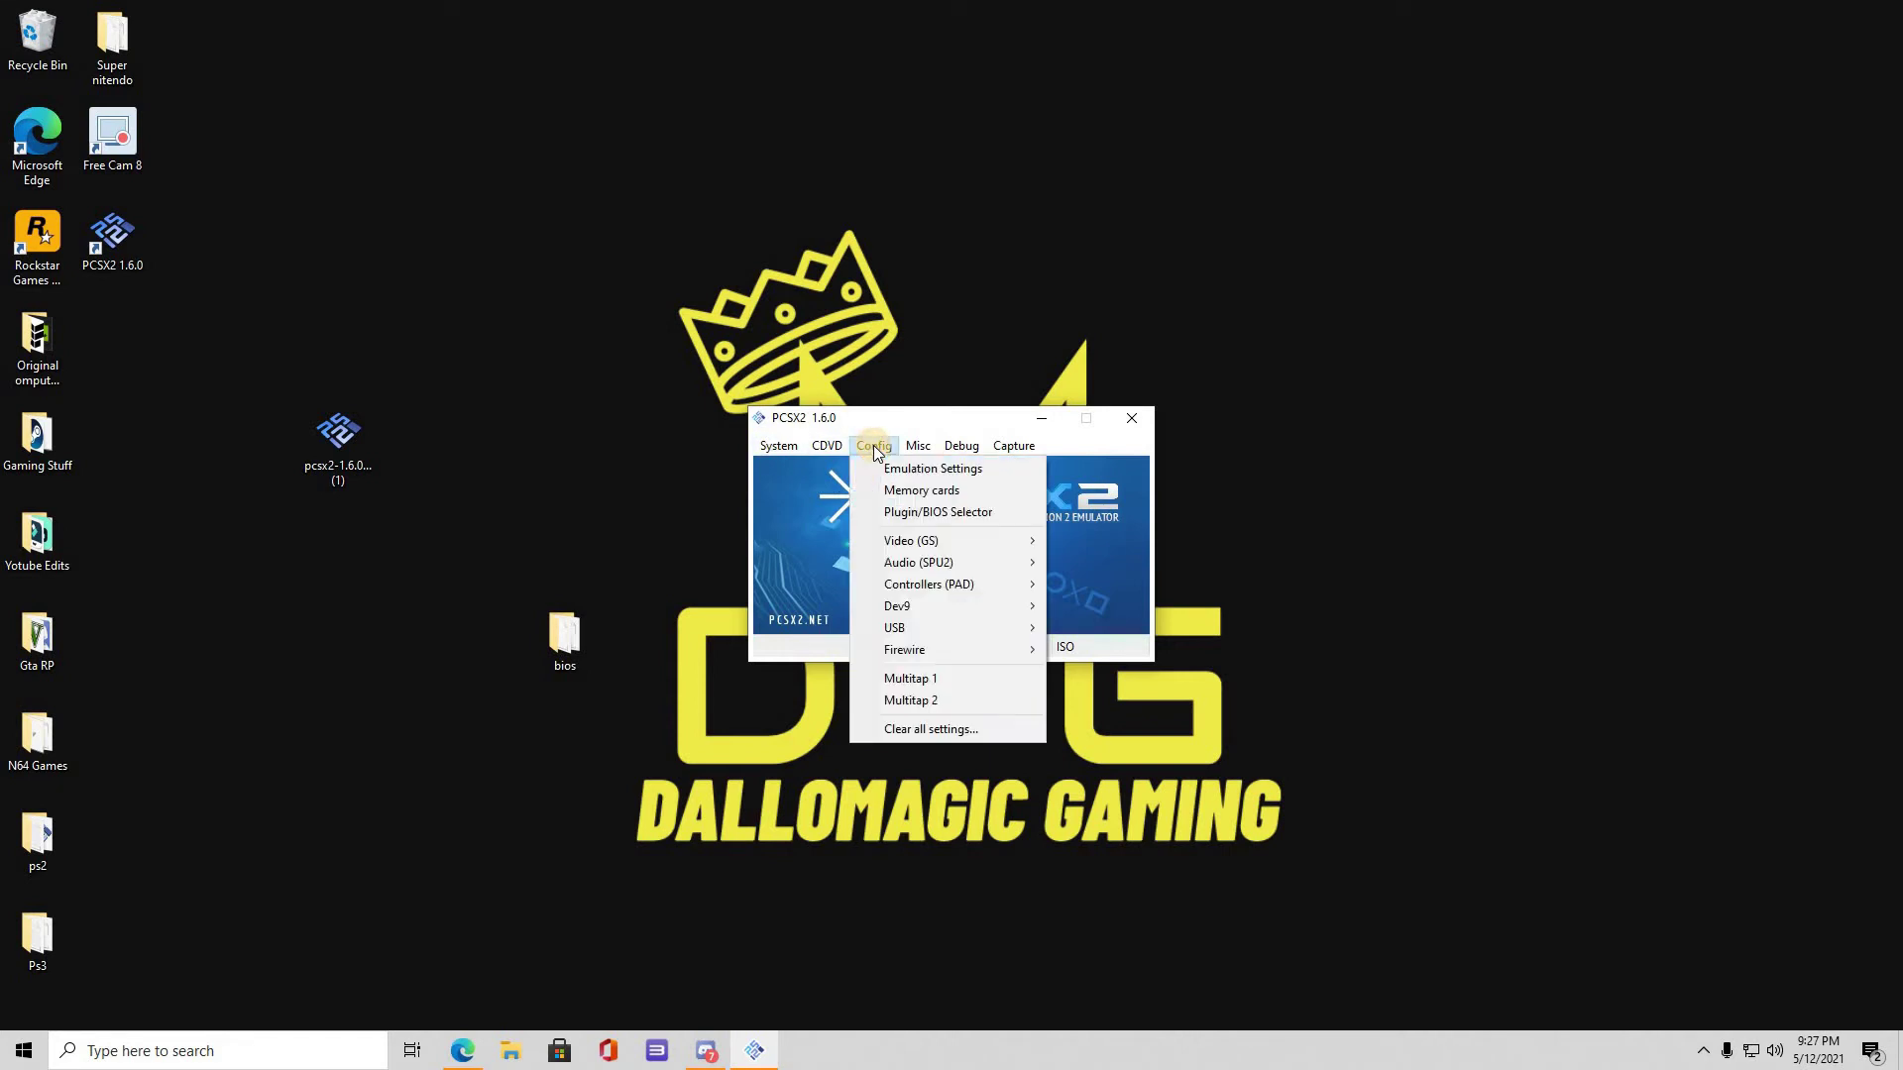
mouse_move(960, 541)
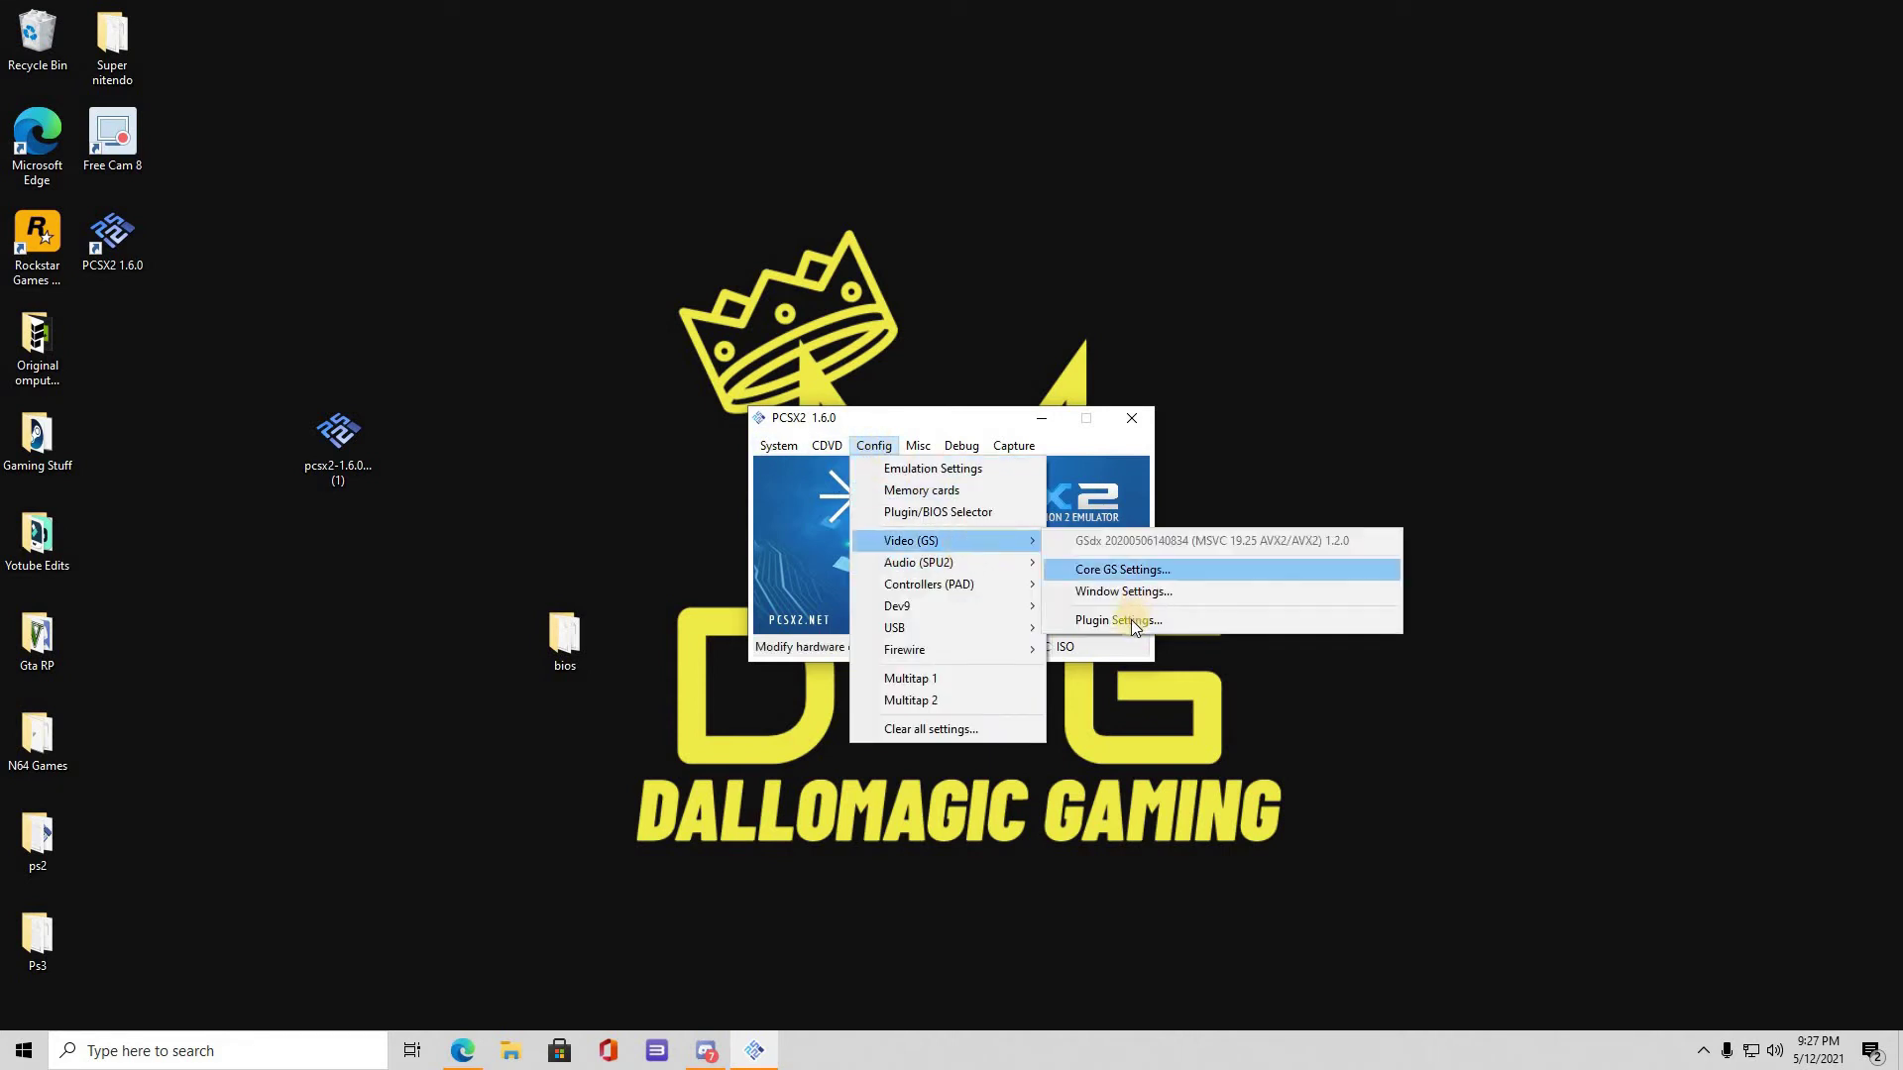
left_click(1132, 623)
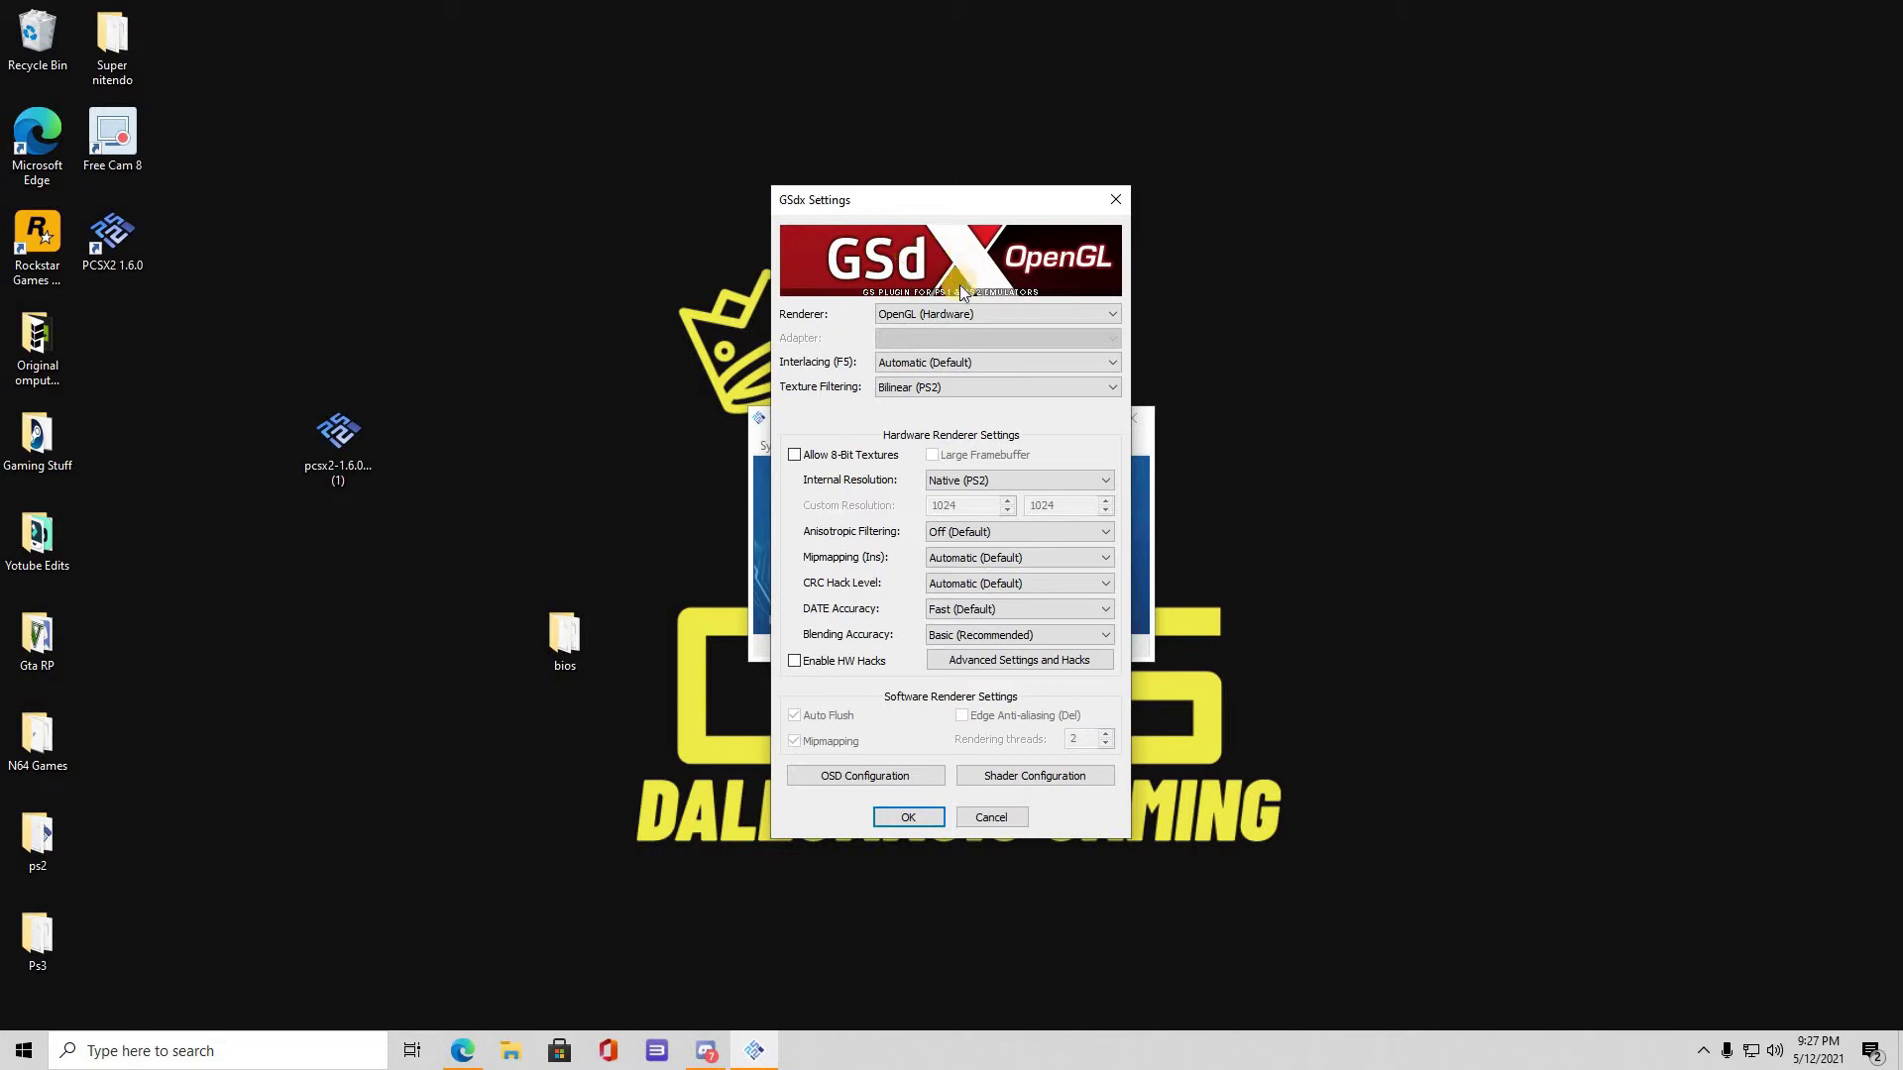
left_click(994, 324)
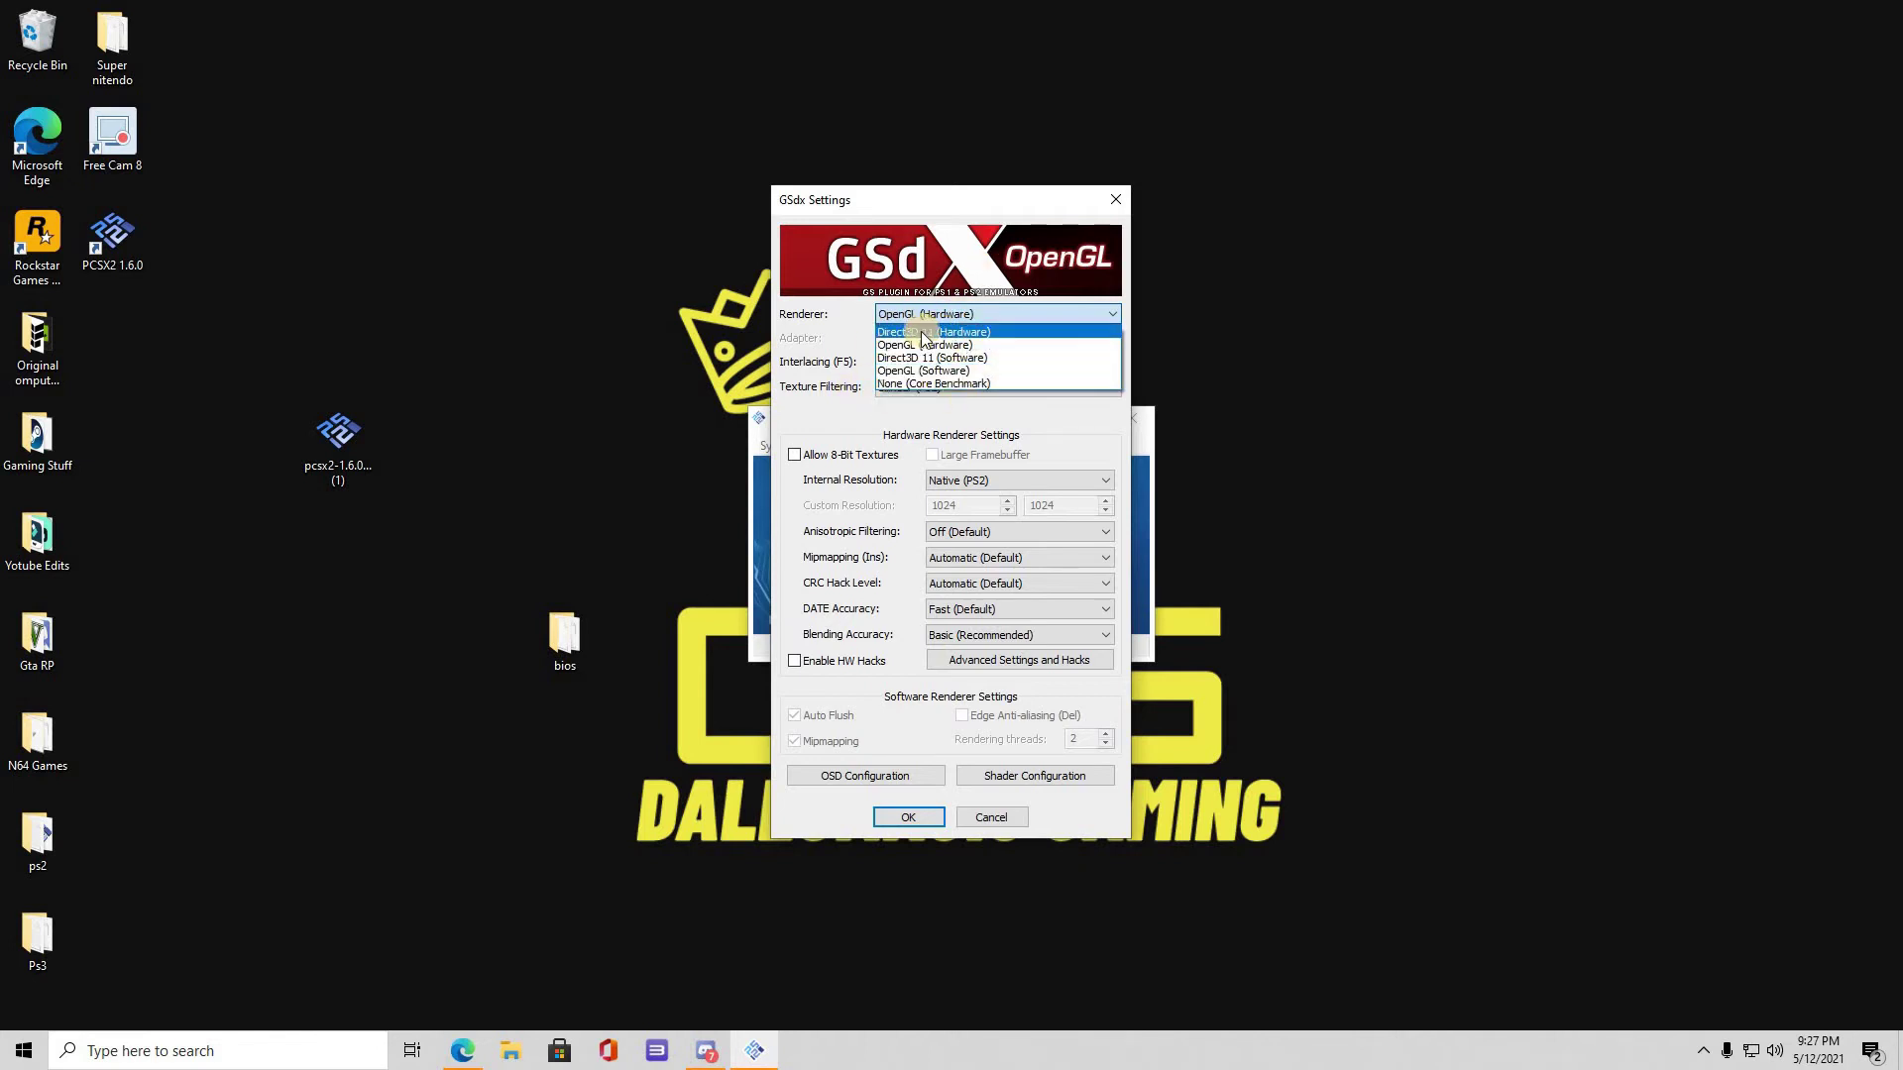
left_click(932, 261)
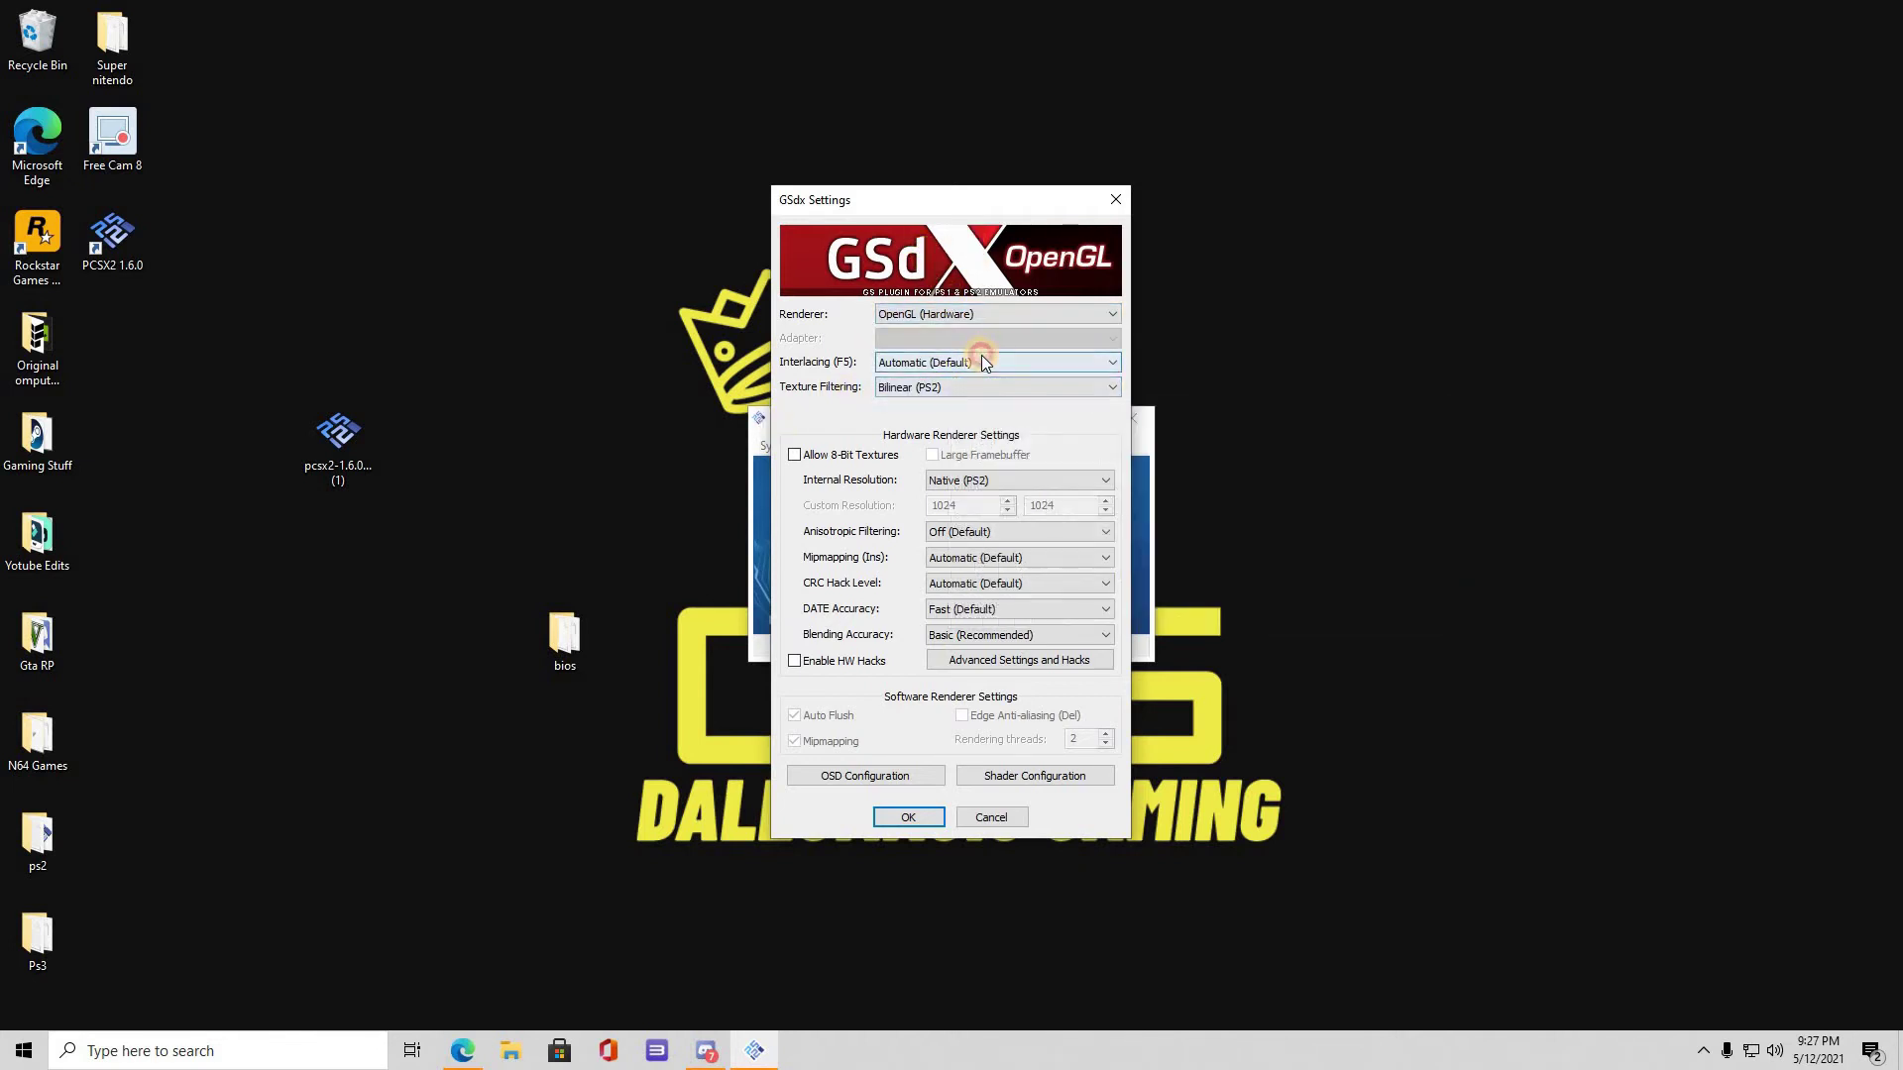
left_click(981, 359)
left_click(978, 381)
left_click(978, 386)
Step: Set the internal resolution to 3x Native (~1080p) and anisotropic filtering to 8x, and save the GSdx settings
left_click(910, 485)
left_click(931, 485)
left_click(1033, 492)
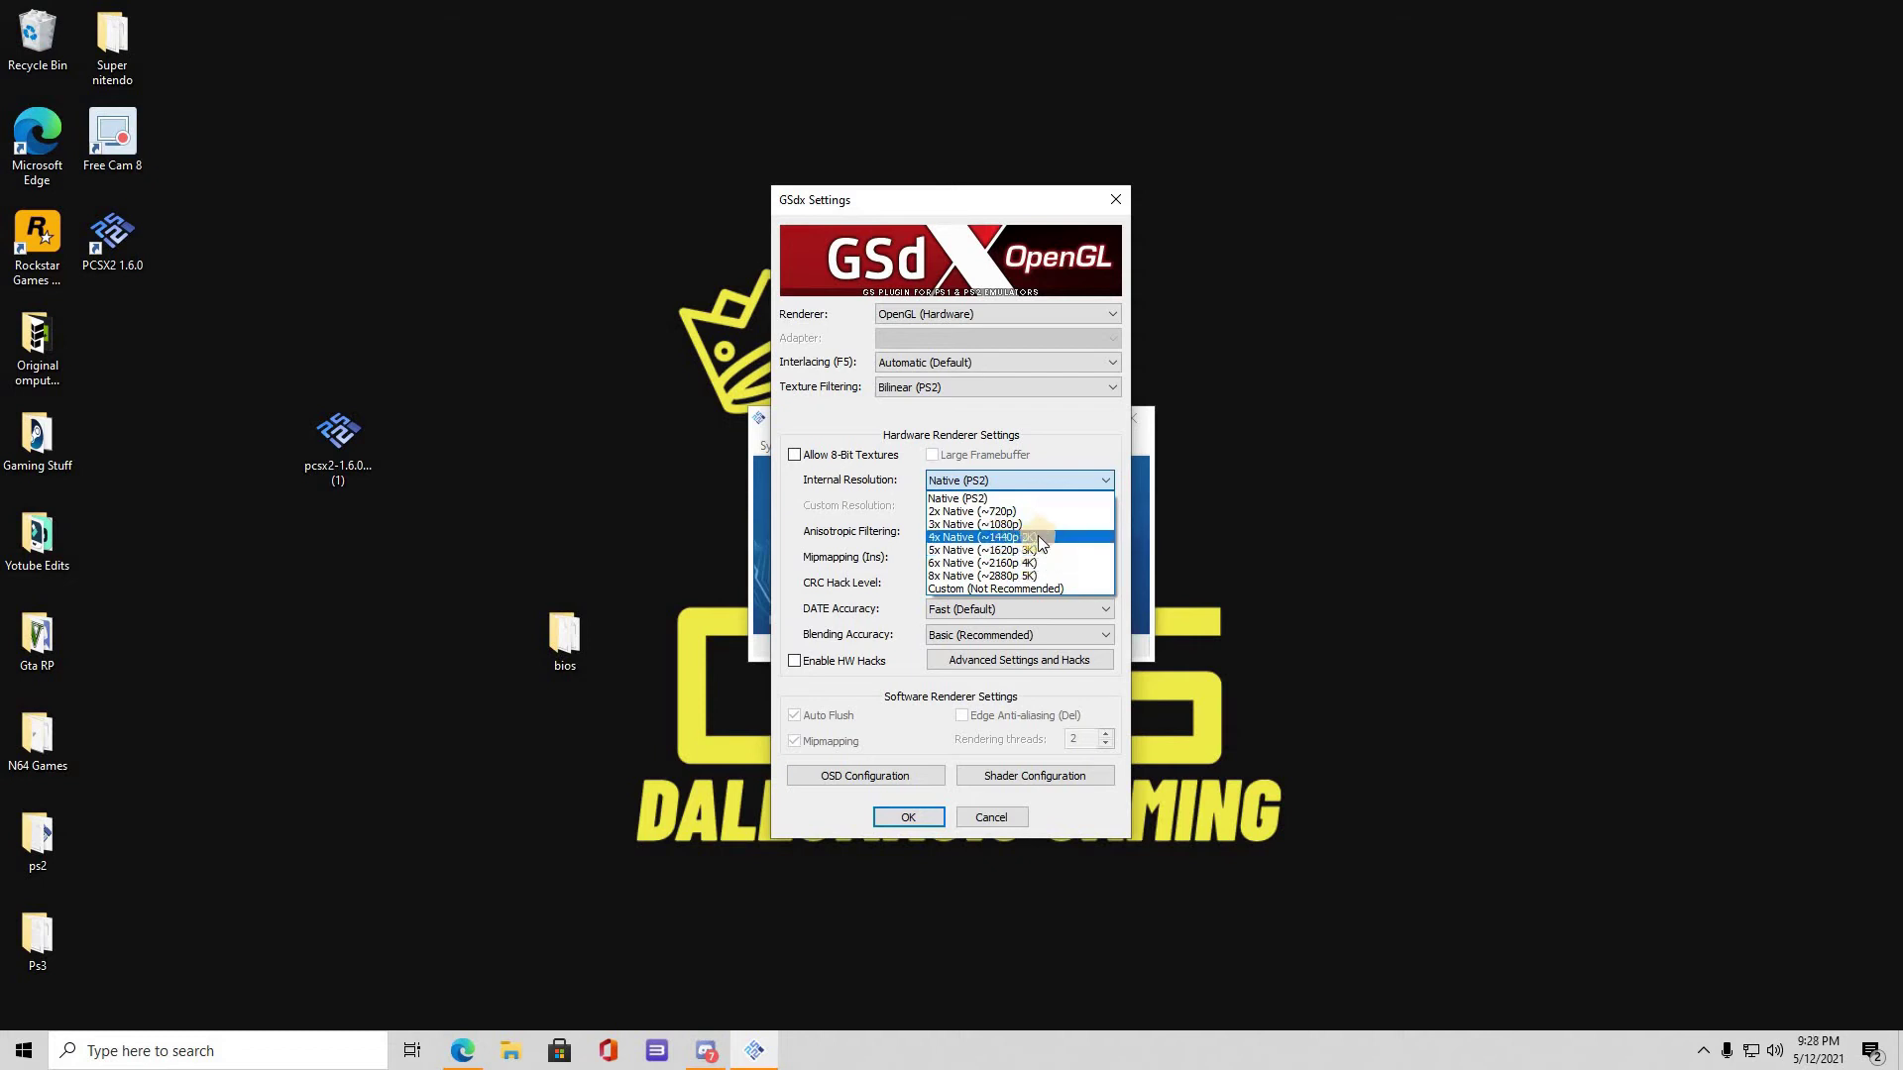
left_click(987, 525)
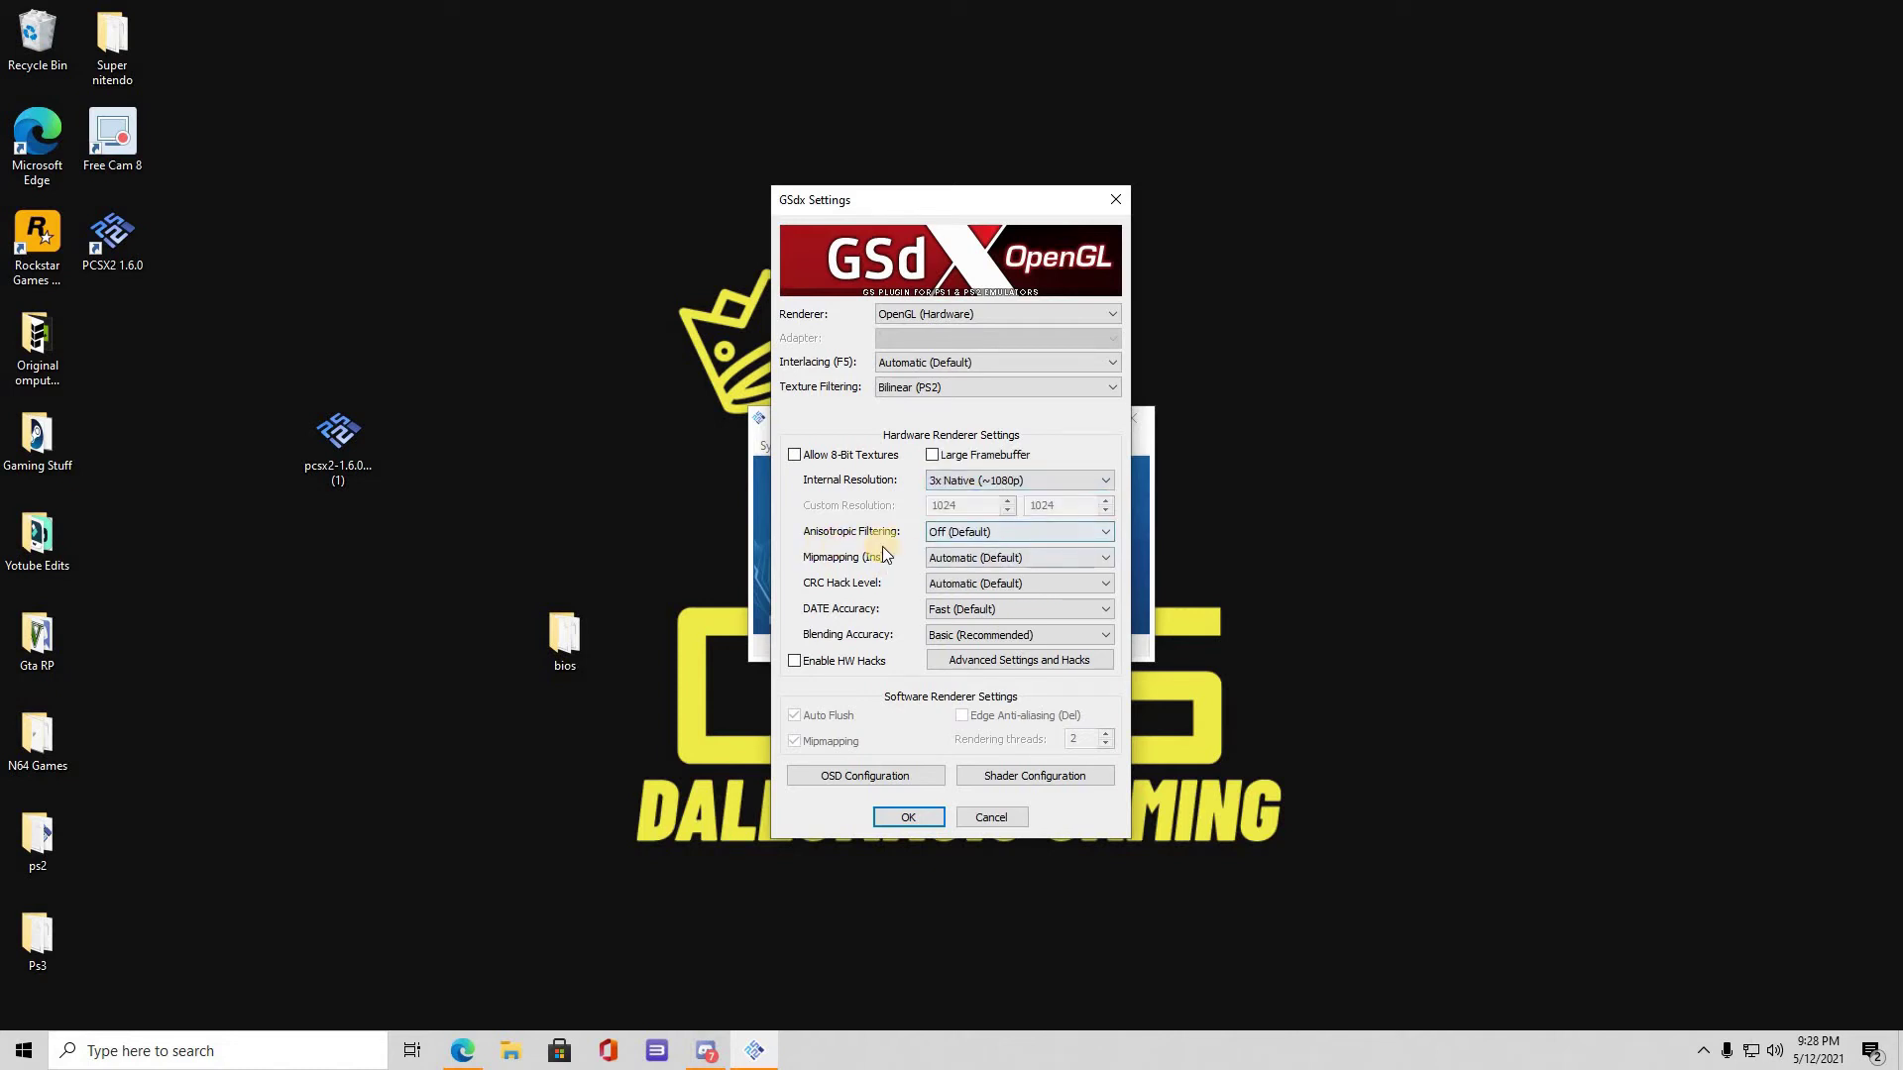
left_click(967, 538)
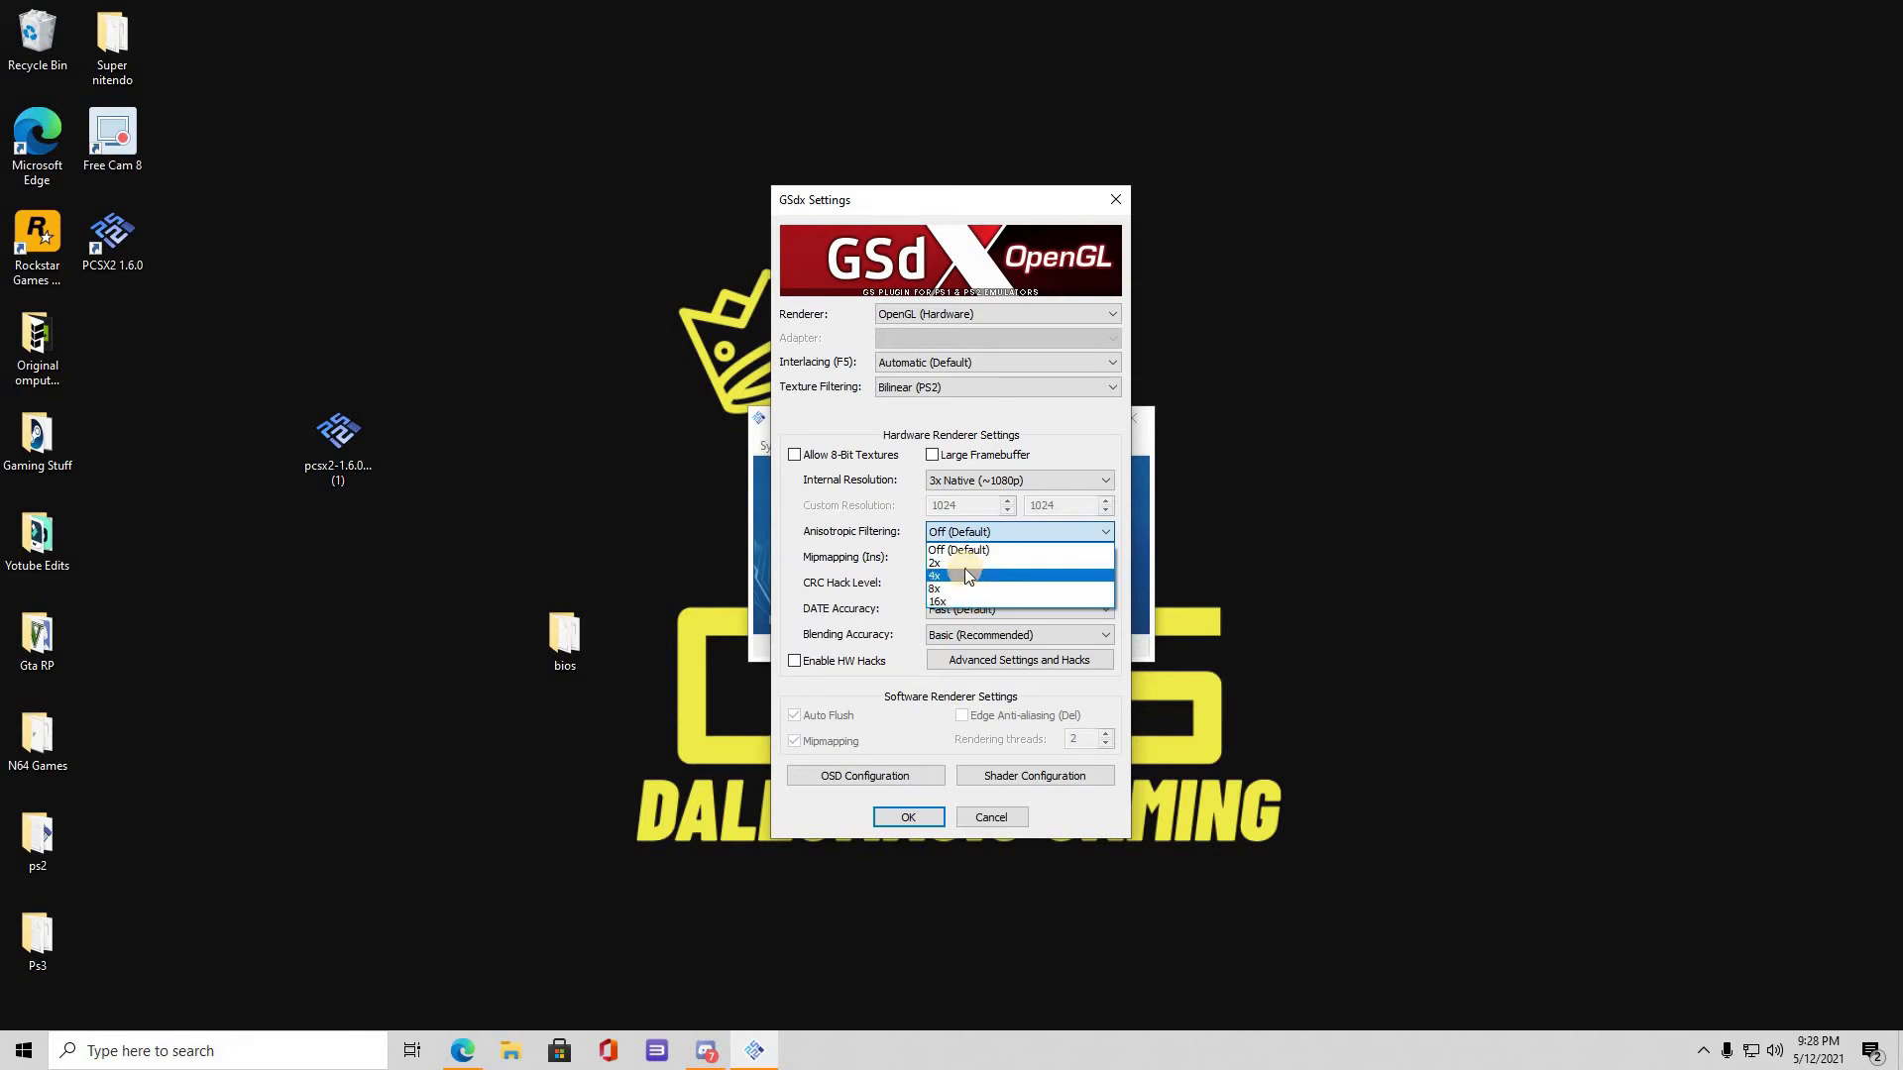
left_click(1018, 587)
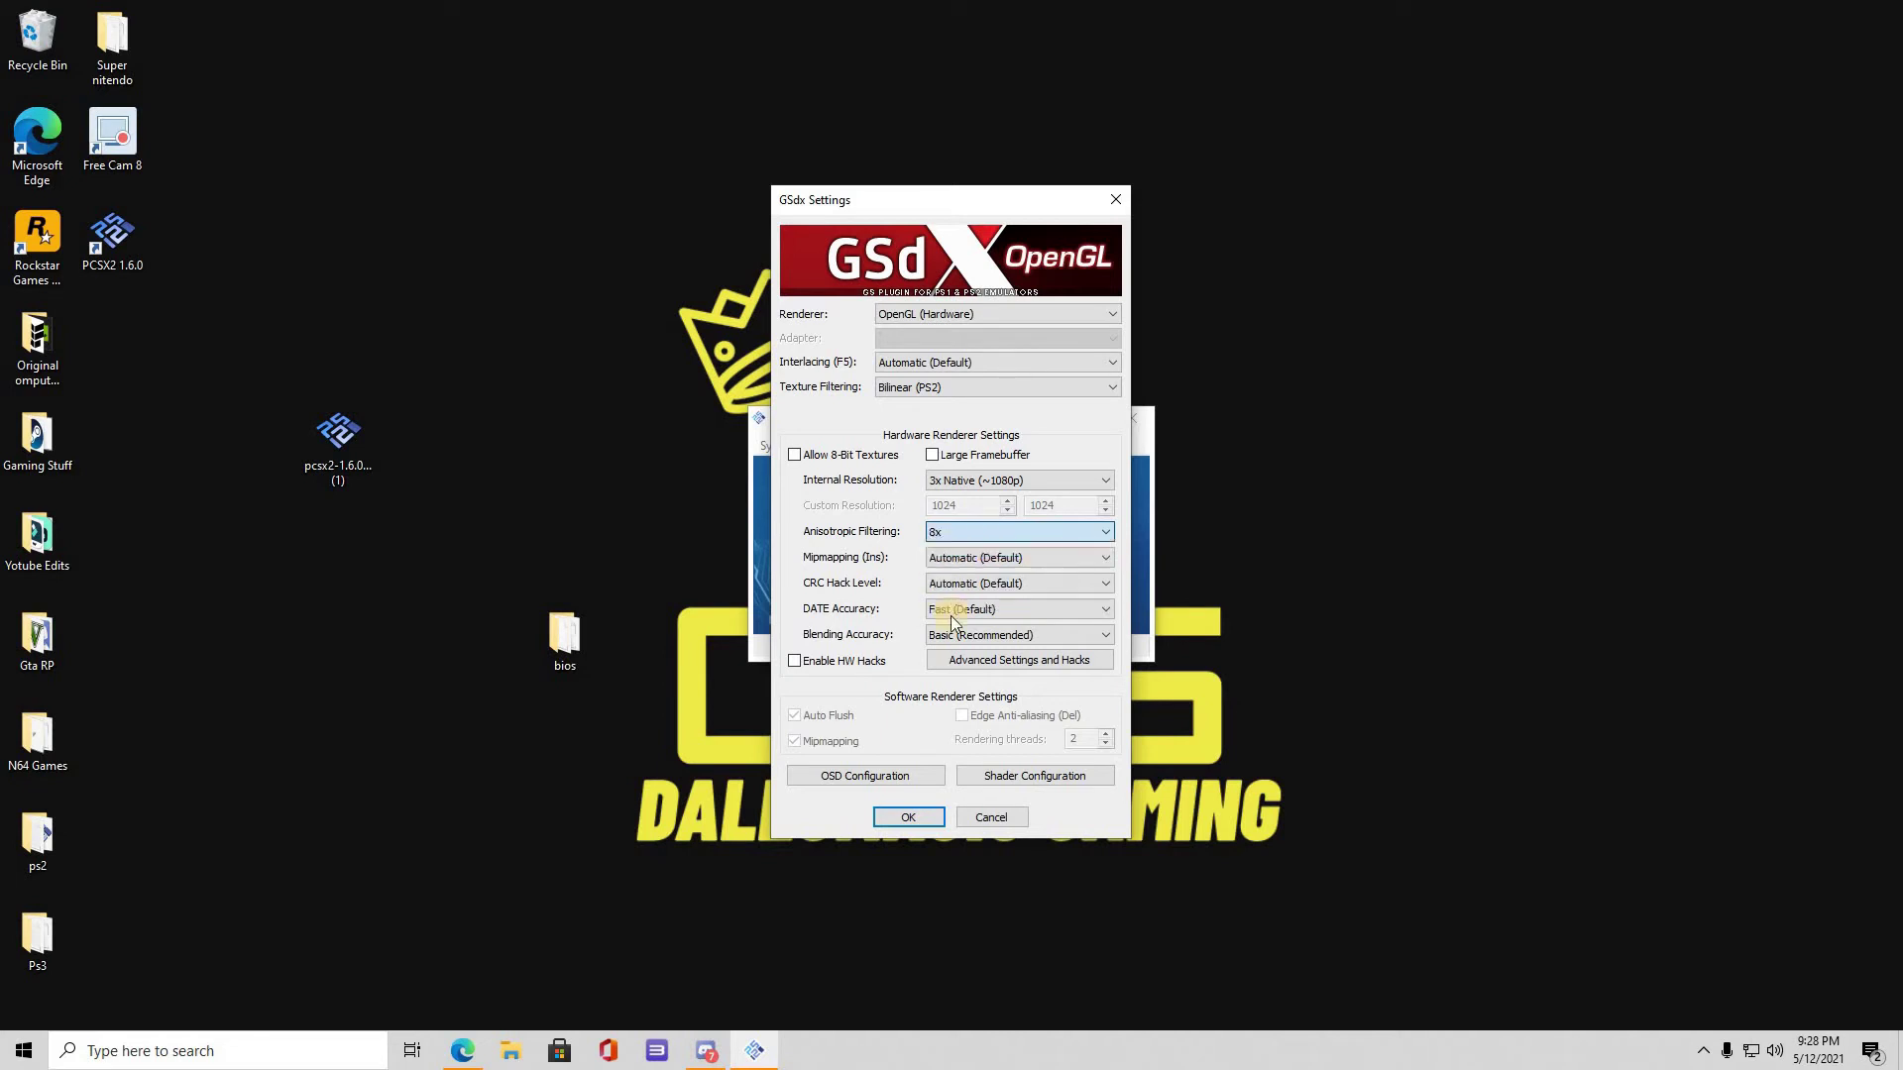
left_click(932, 818)
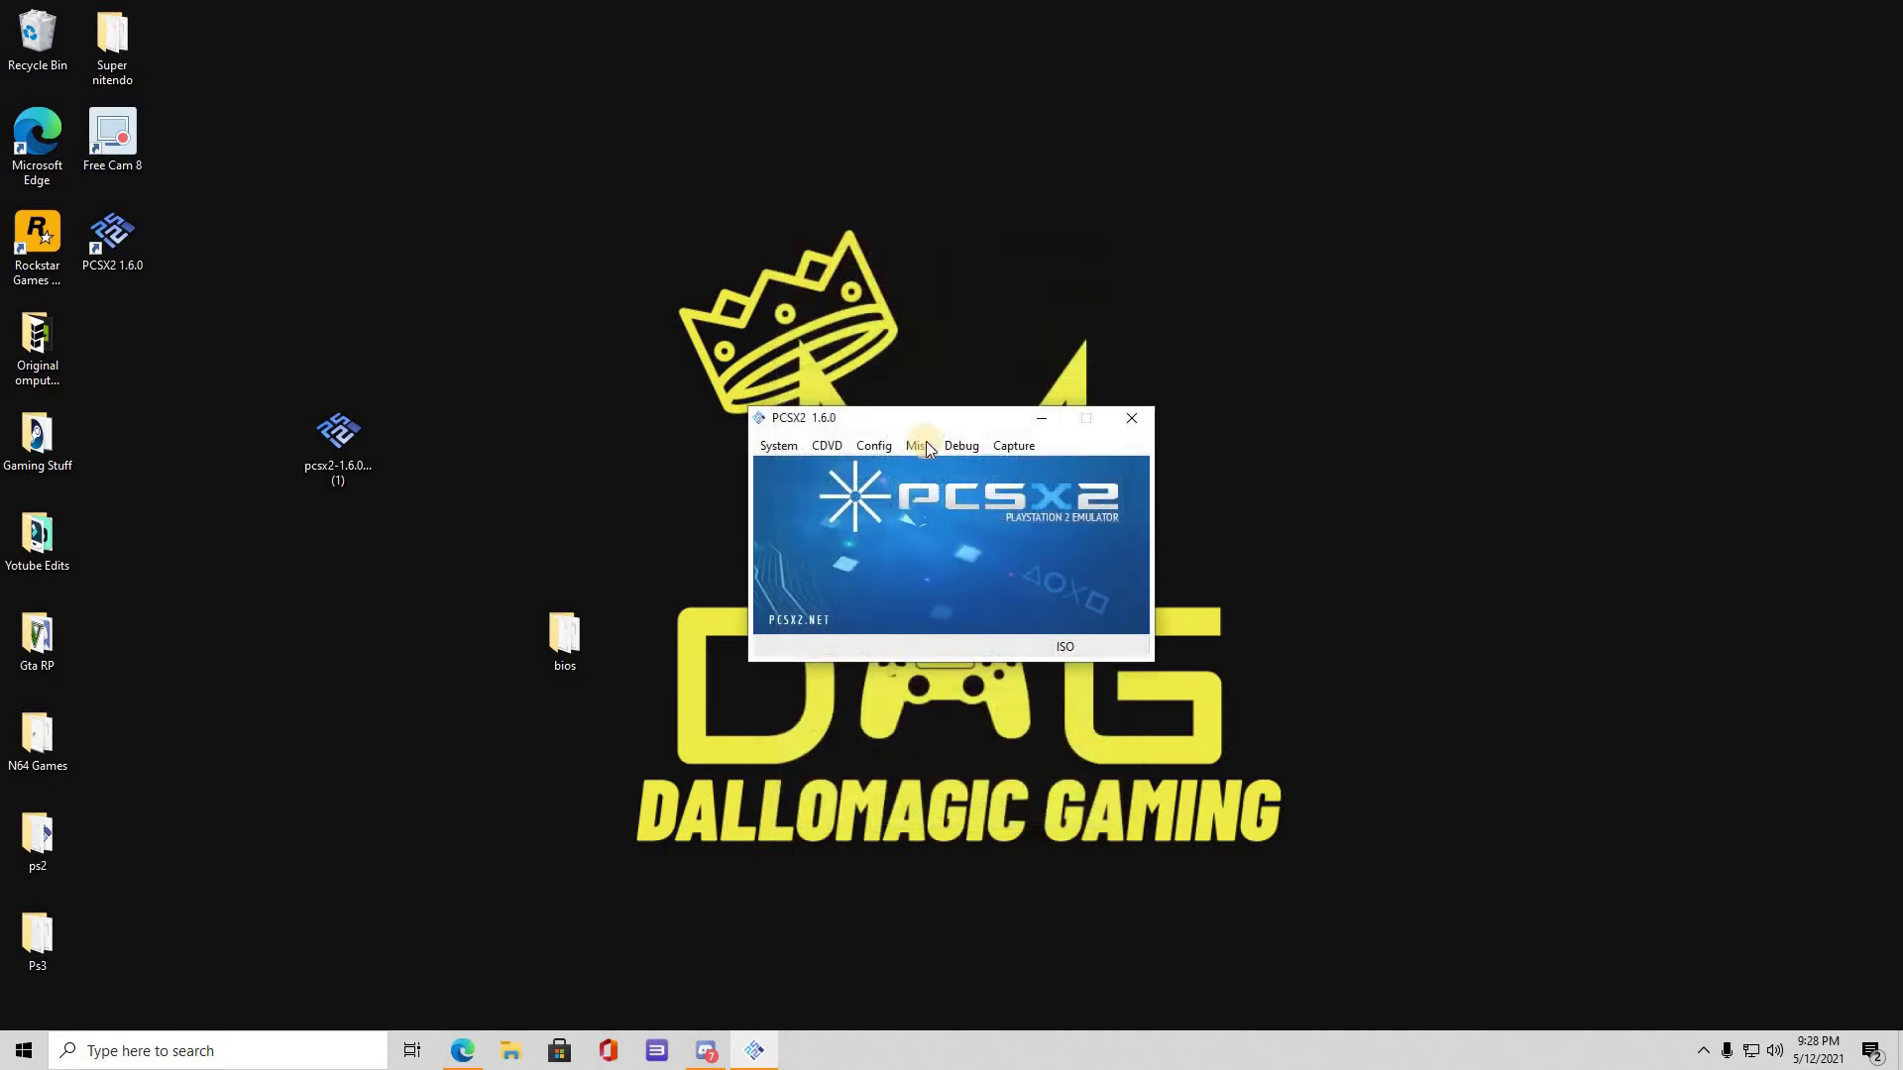
Step: In the GS window settings, set the aspect ratio to Widescreen (16:9), enable fullscreen mode on open and save
left_click(874, 445)
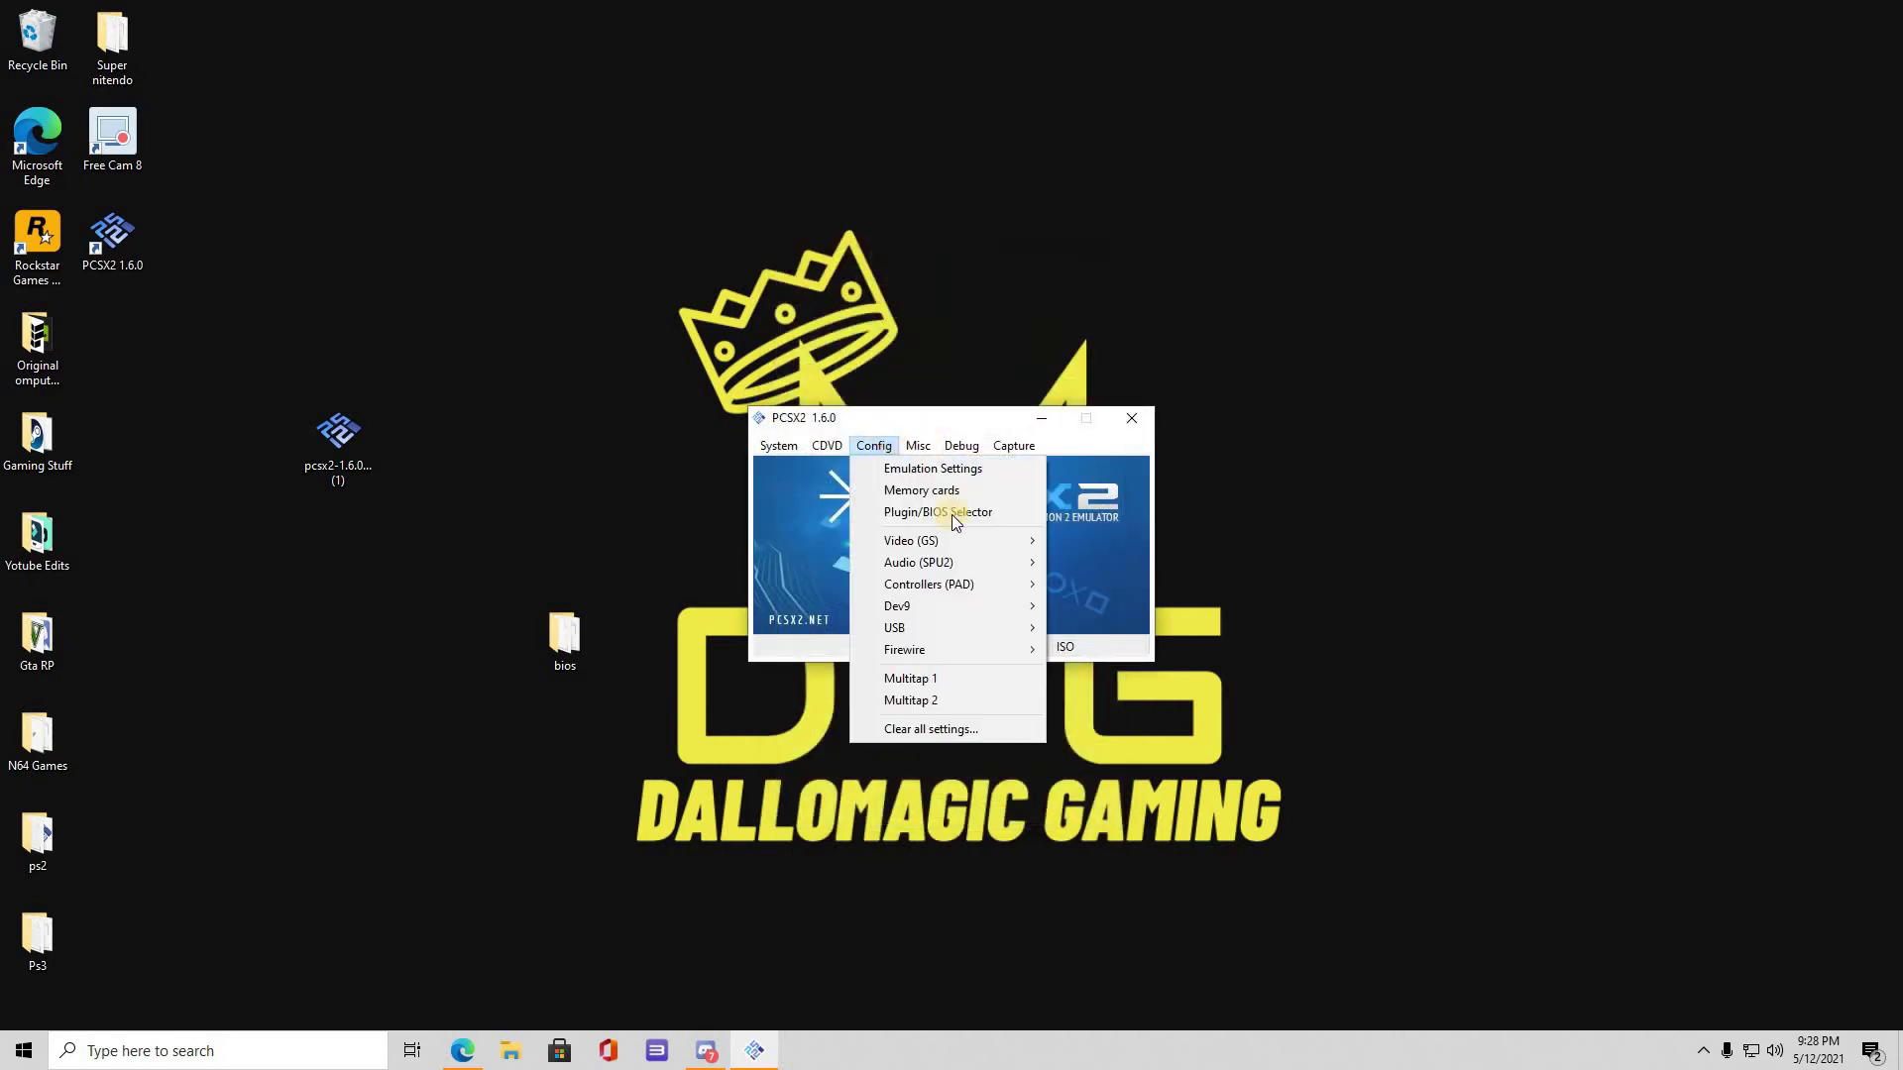
mouse_move(918, 445)
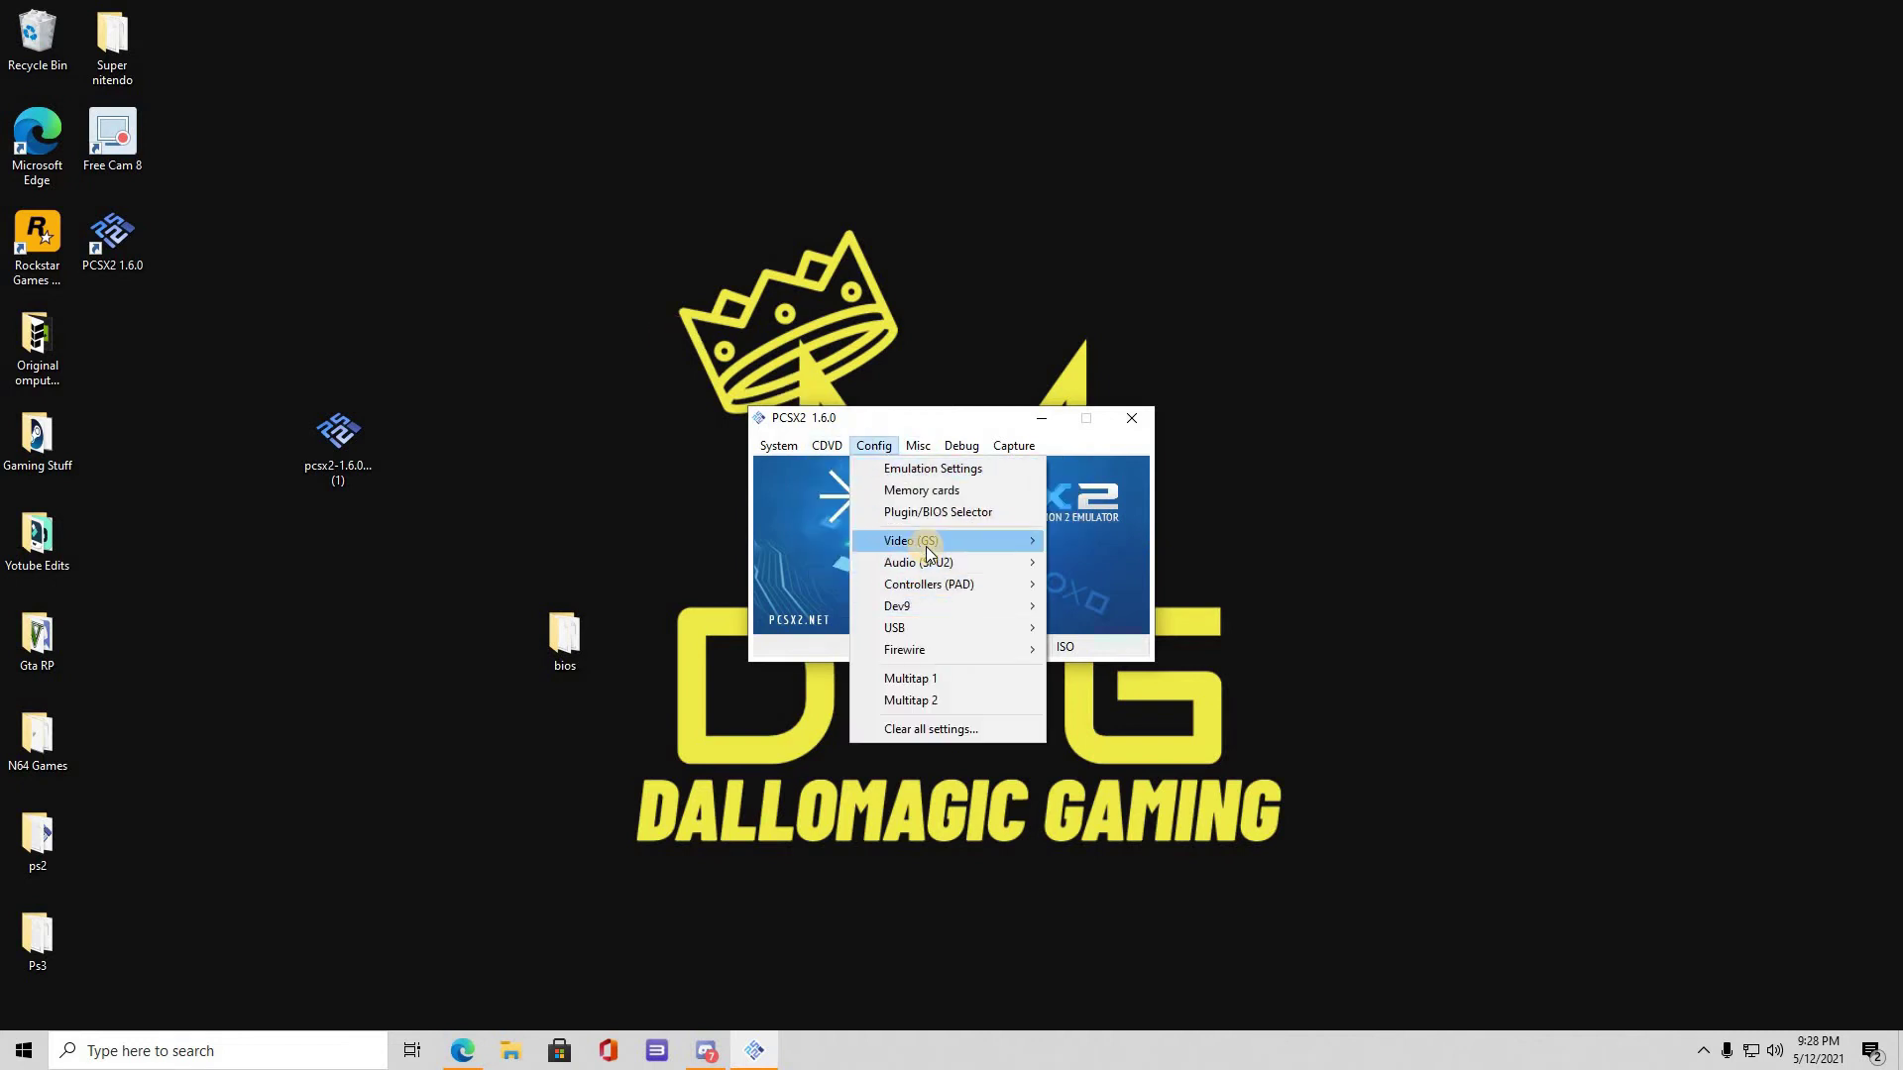
mouse_move(926, 542)
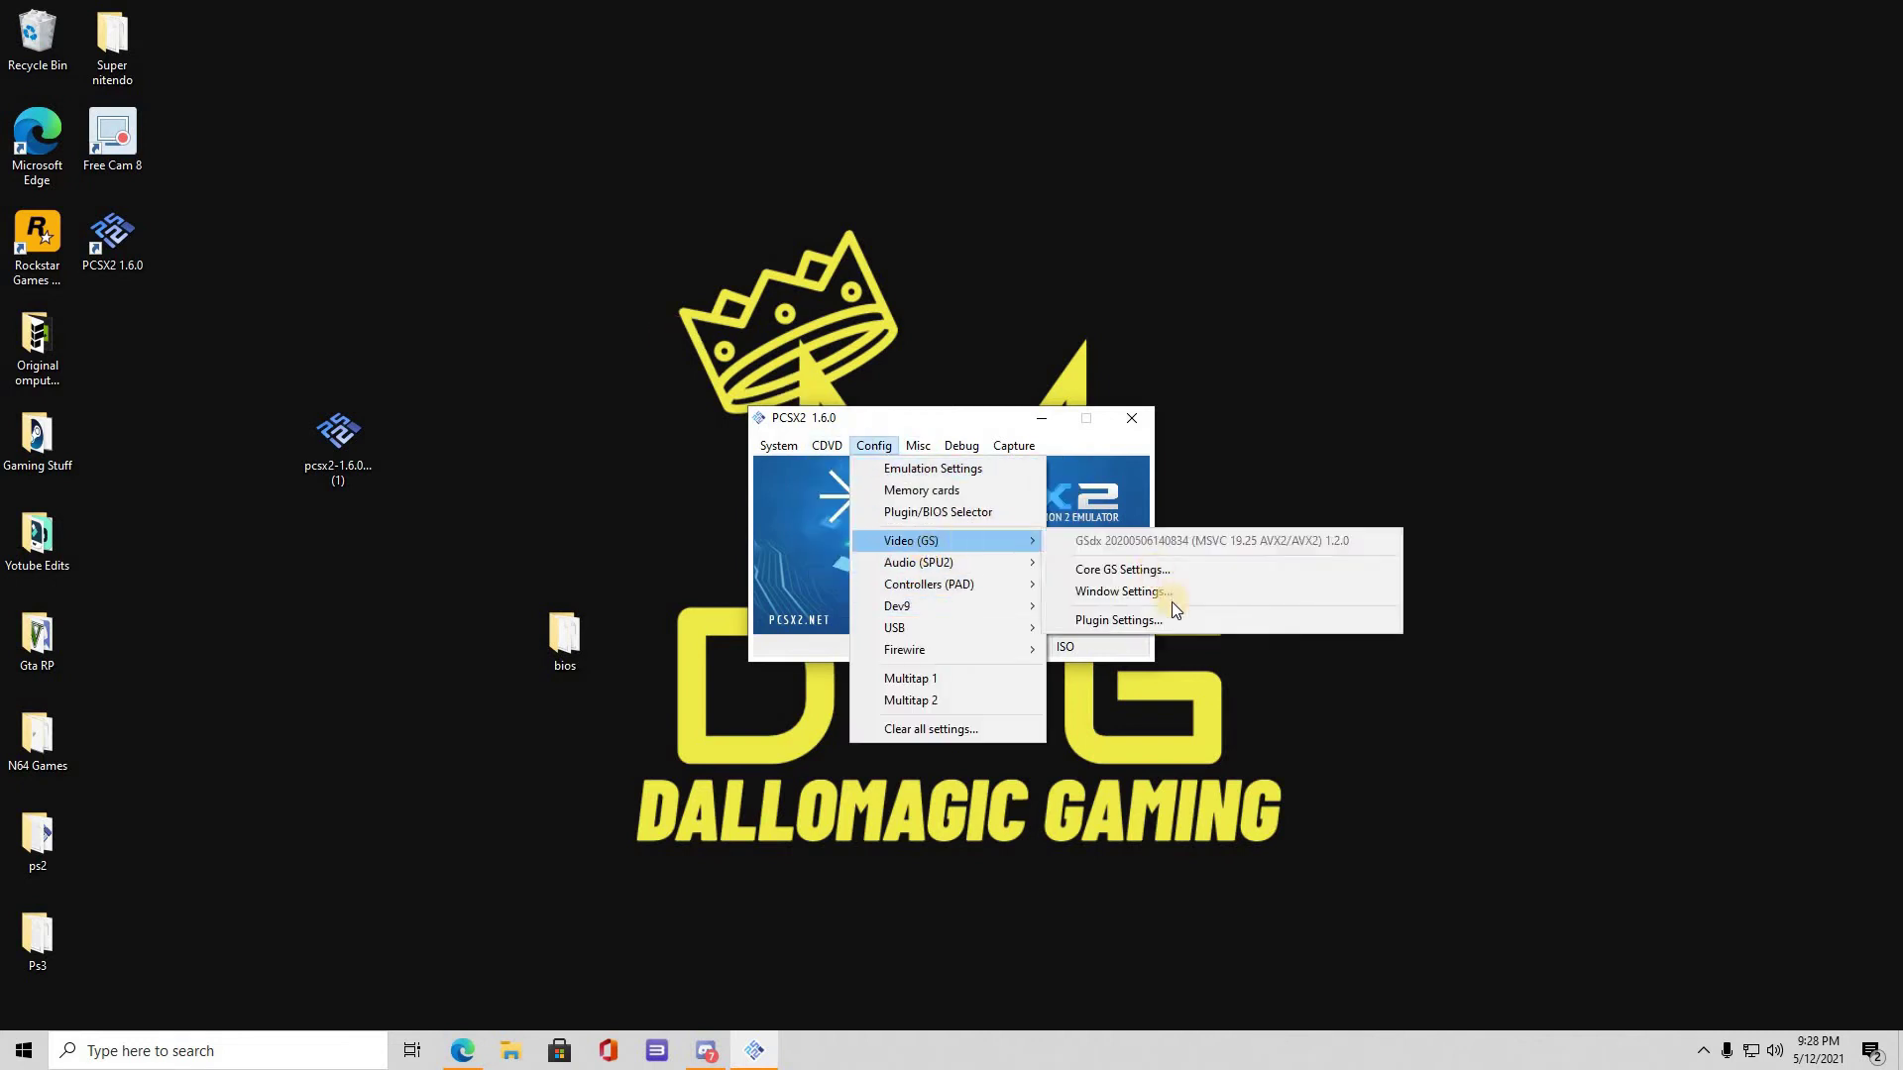
left_click(1101, 590)
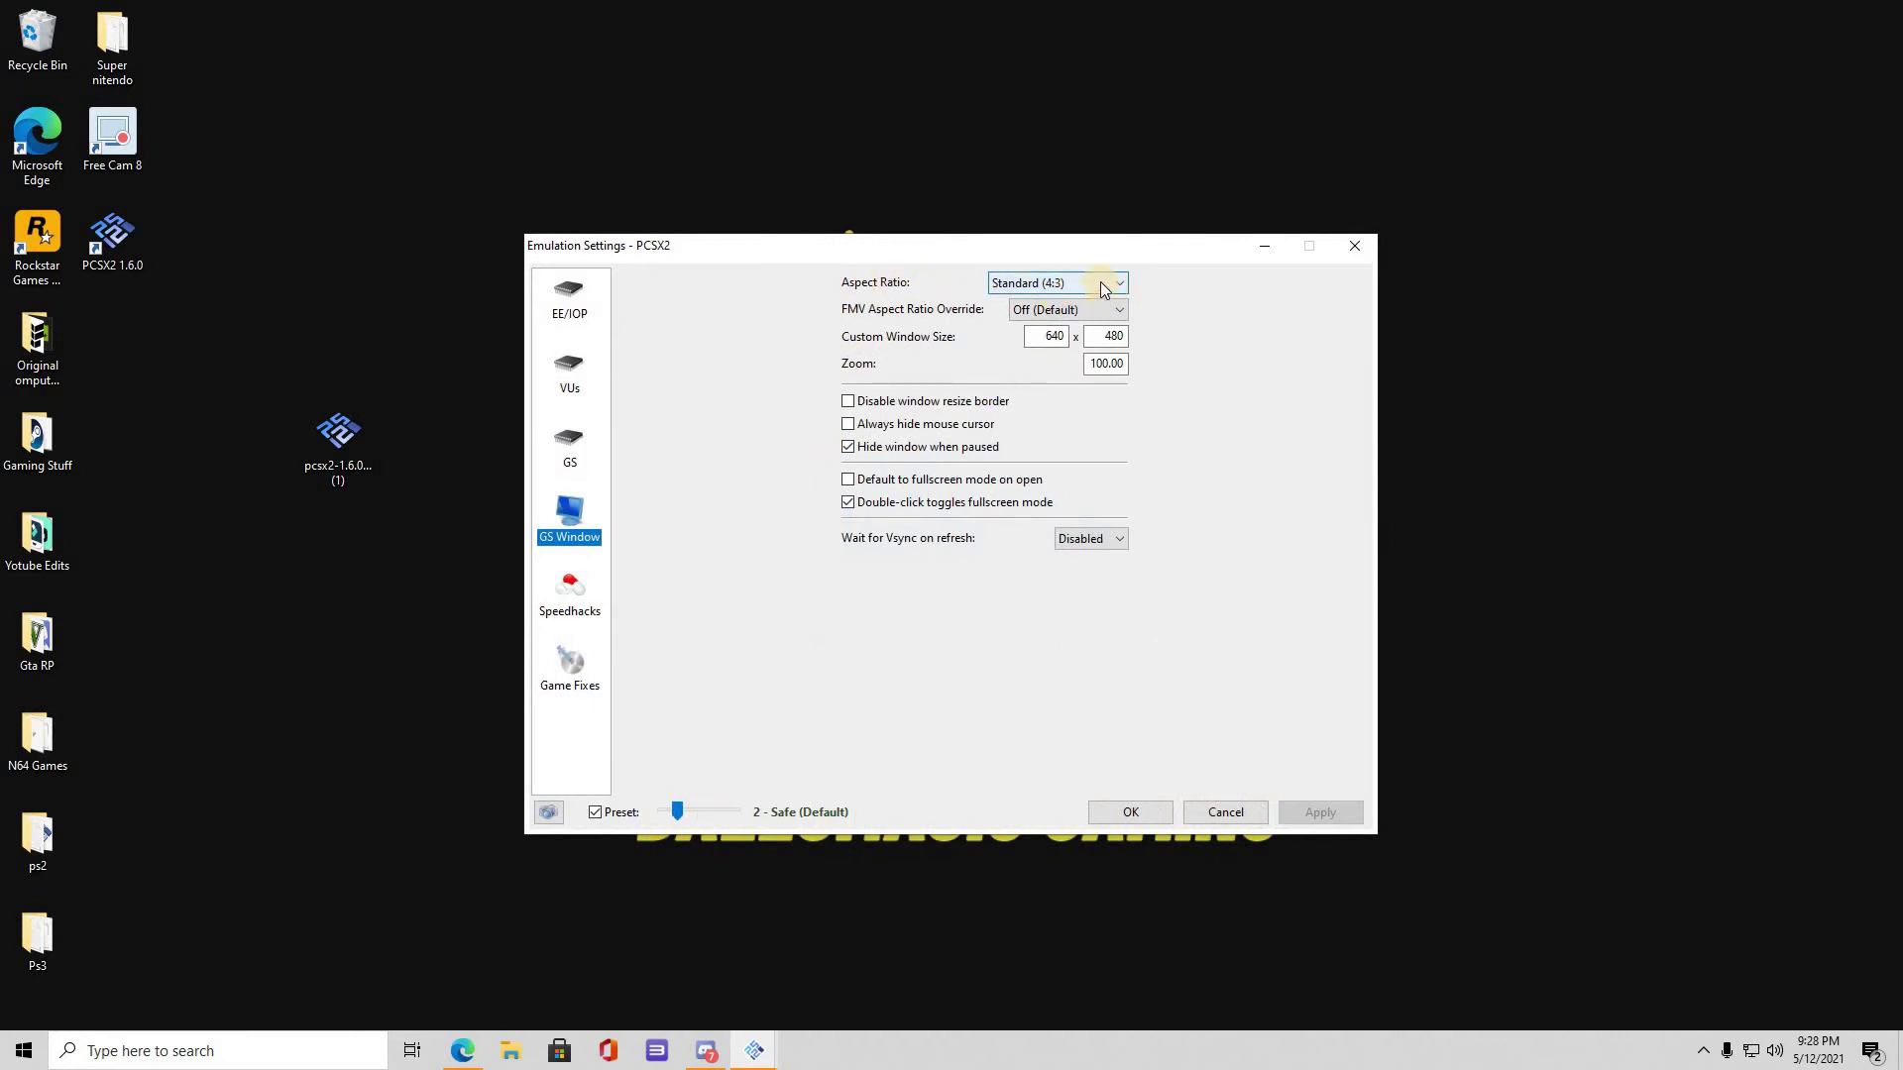
left_click(1095, 284)
left_click(1060, 334)
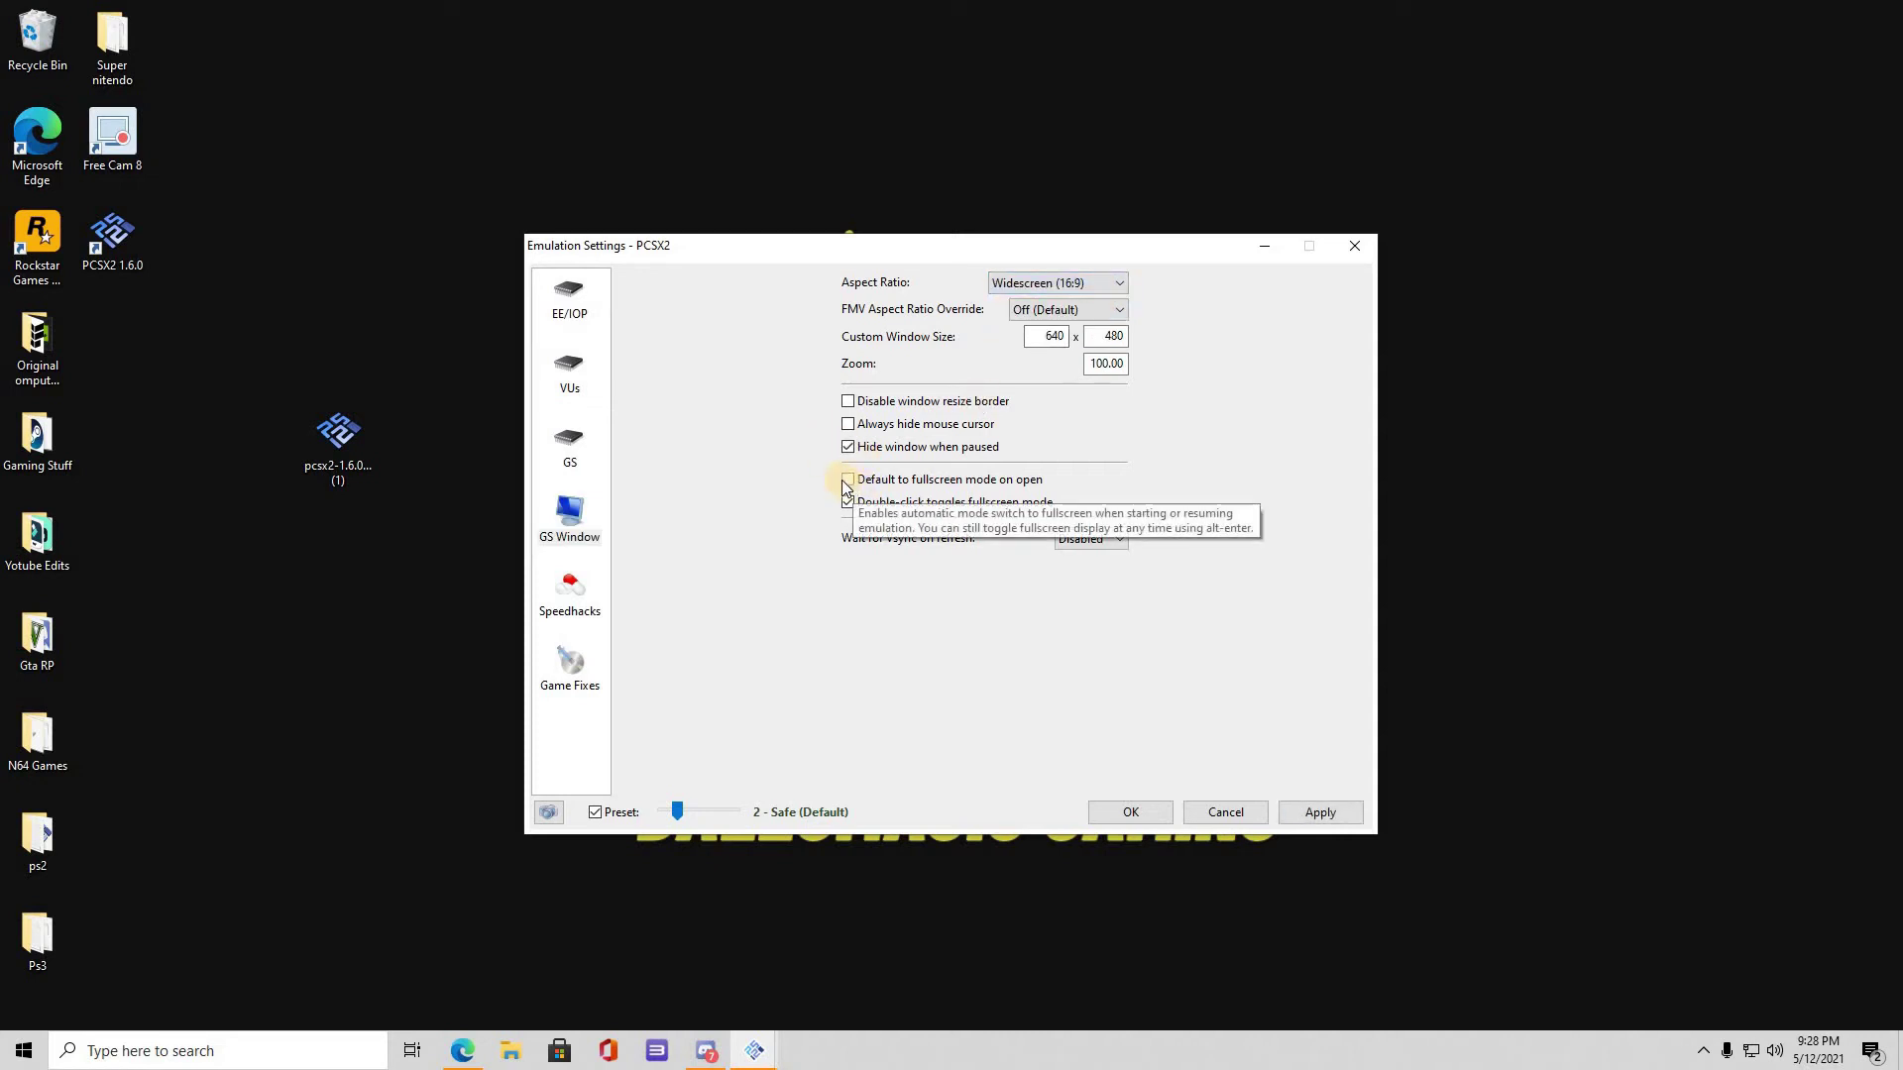
left_click(848, 481)
left_click(1158, 817)
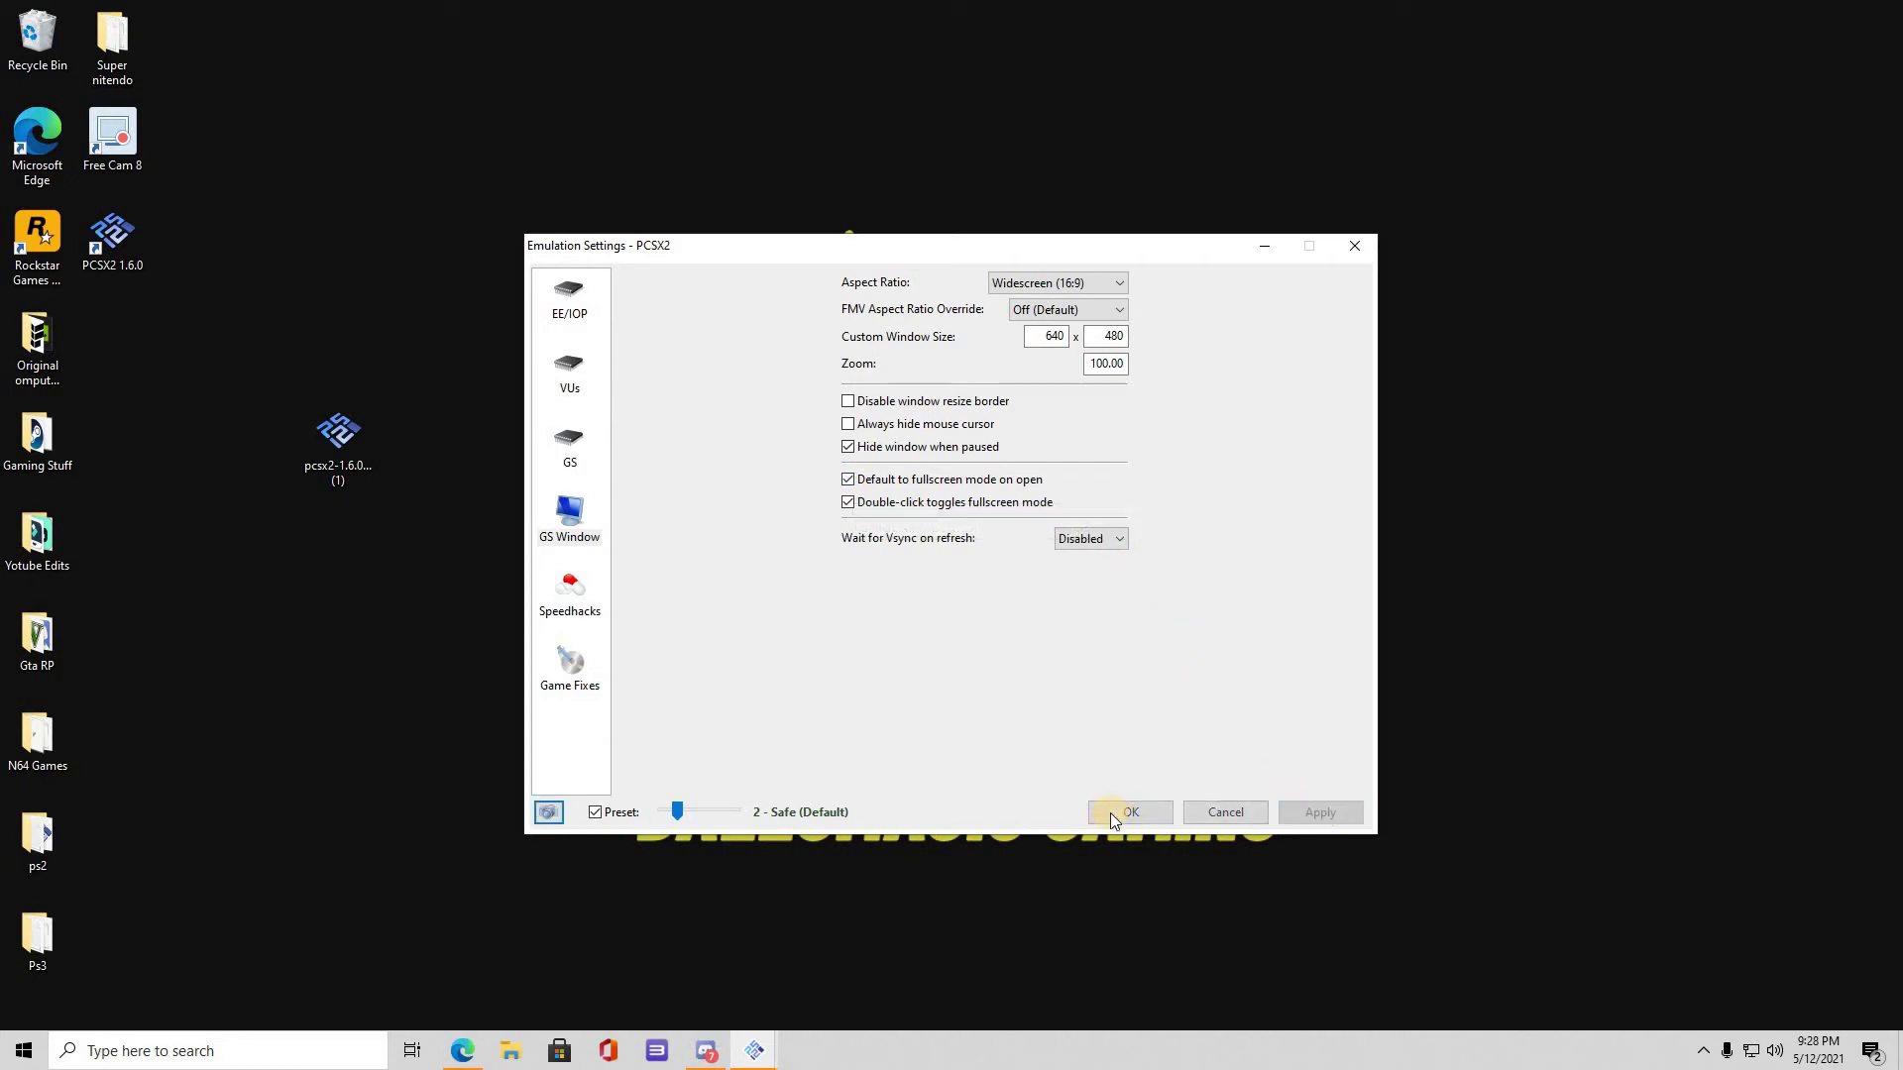
left_click(862, 481)
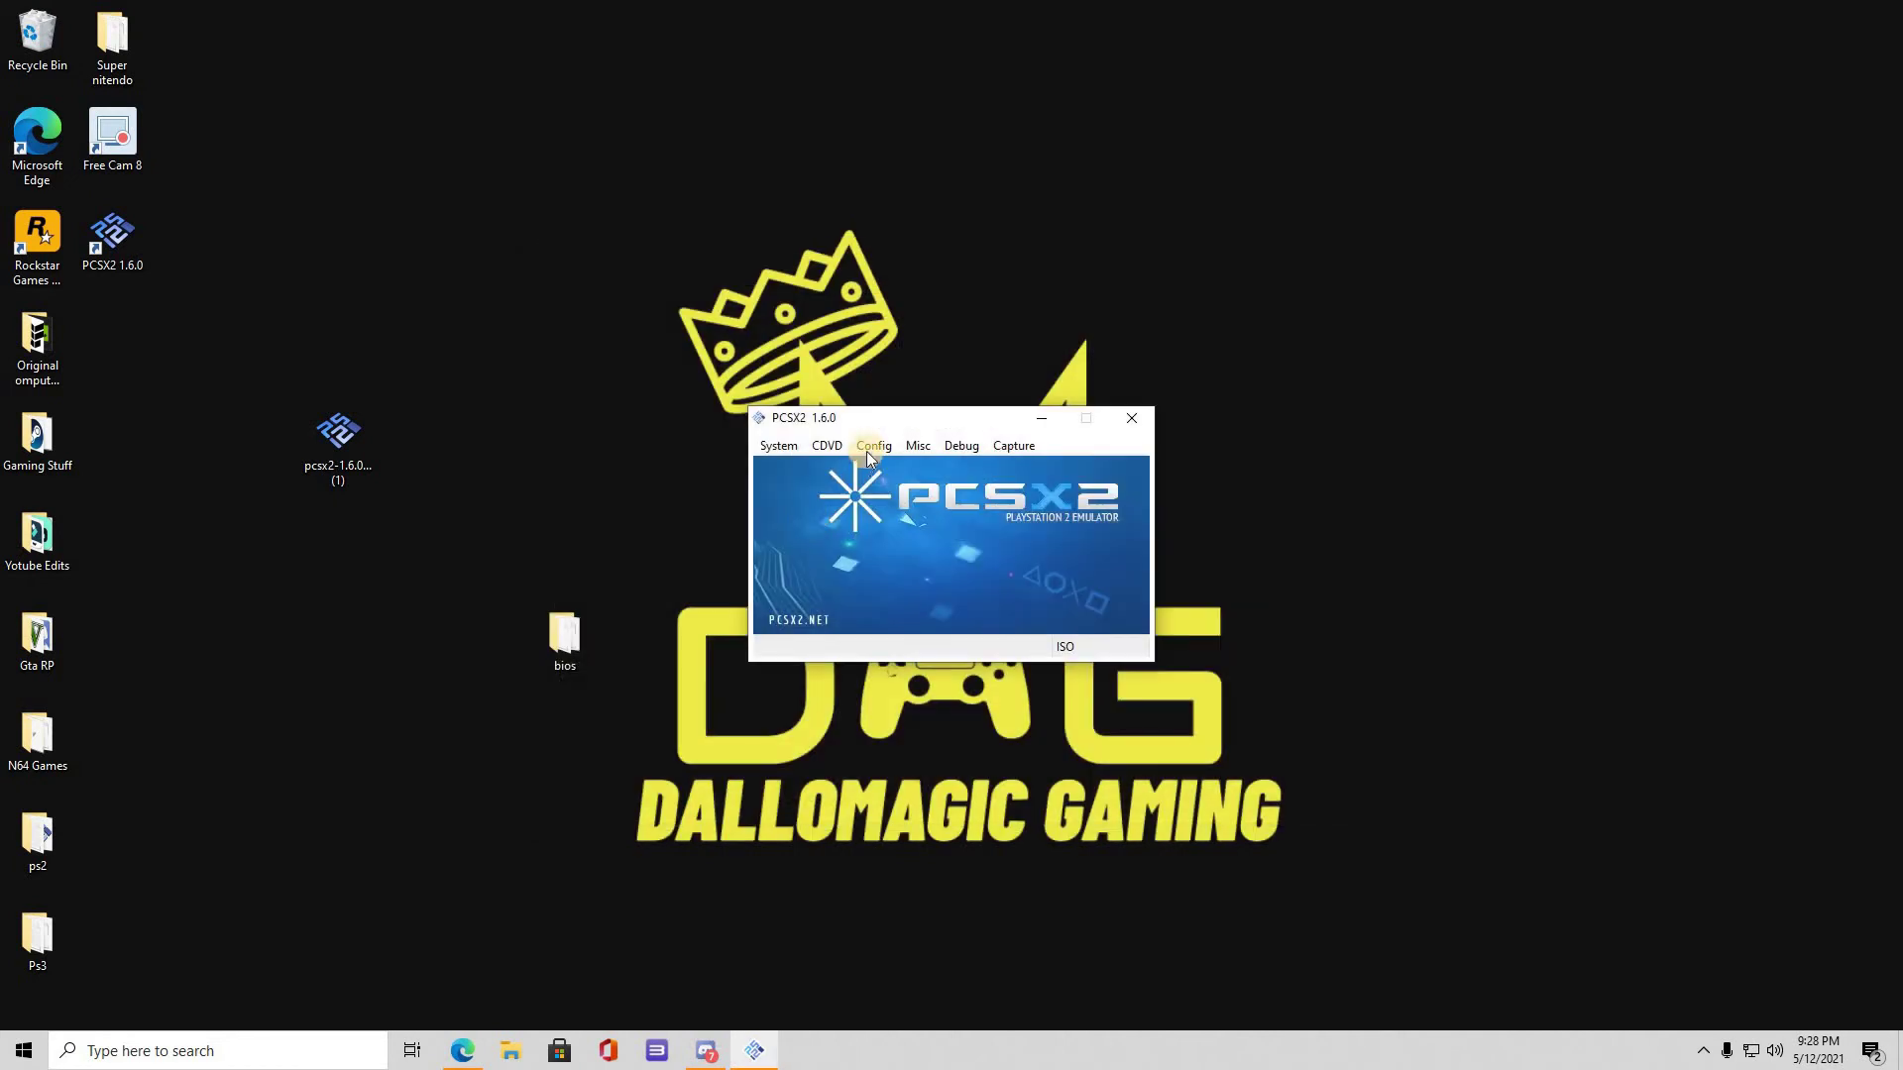
Step: Open the LilyPad controller settings for Pad 1 and bind the wireless controller's L1, R1, L2 and R2 shoulder buttons
left_click(869, 444)
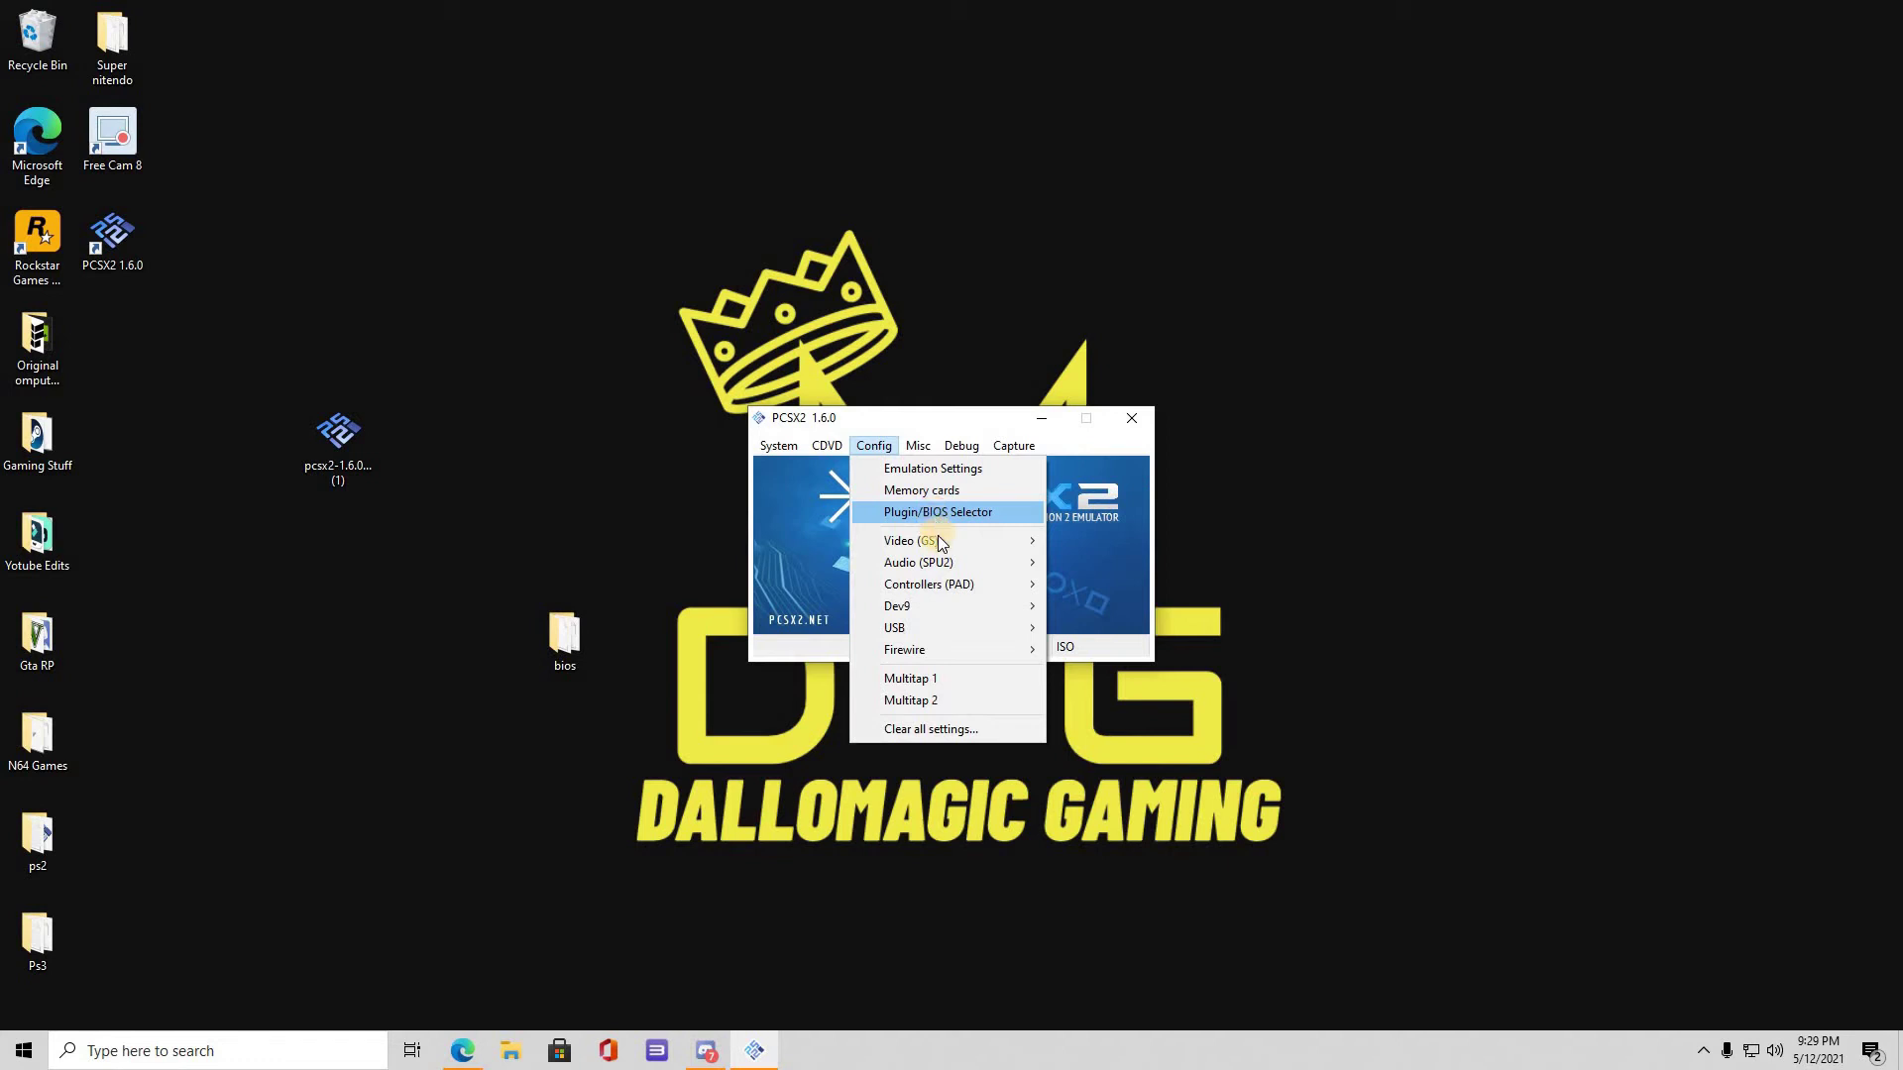
mouse_move(970, 591)
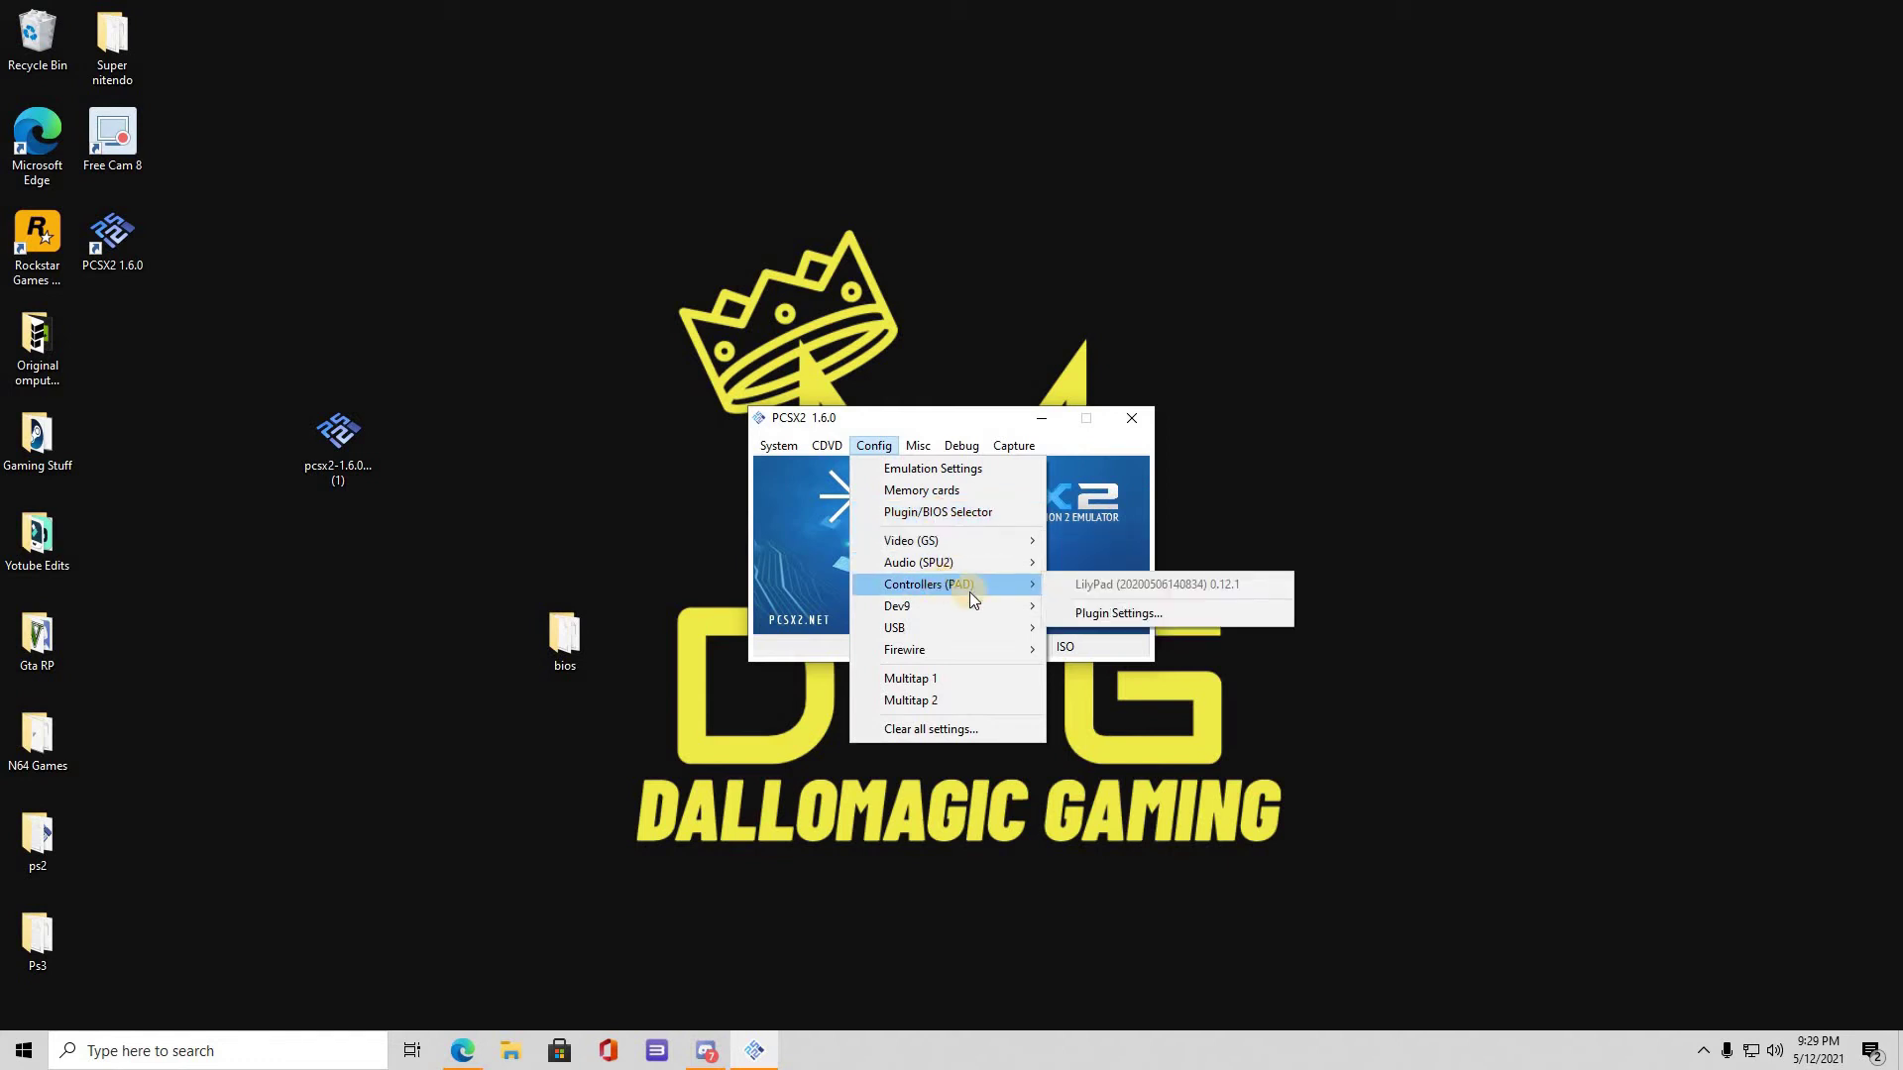
left_click(1133, 615)
left_click(846, 471)
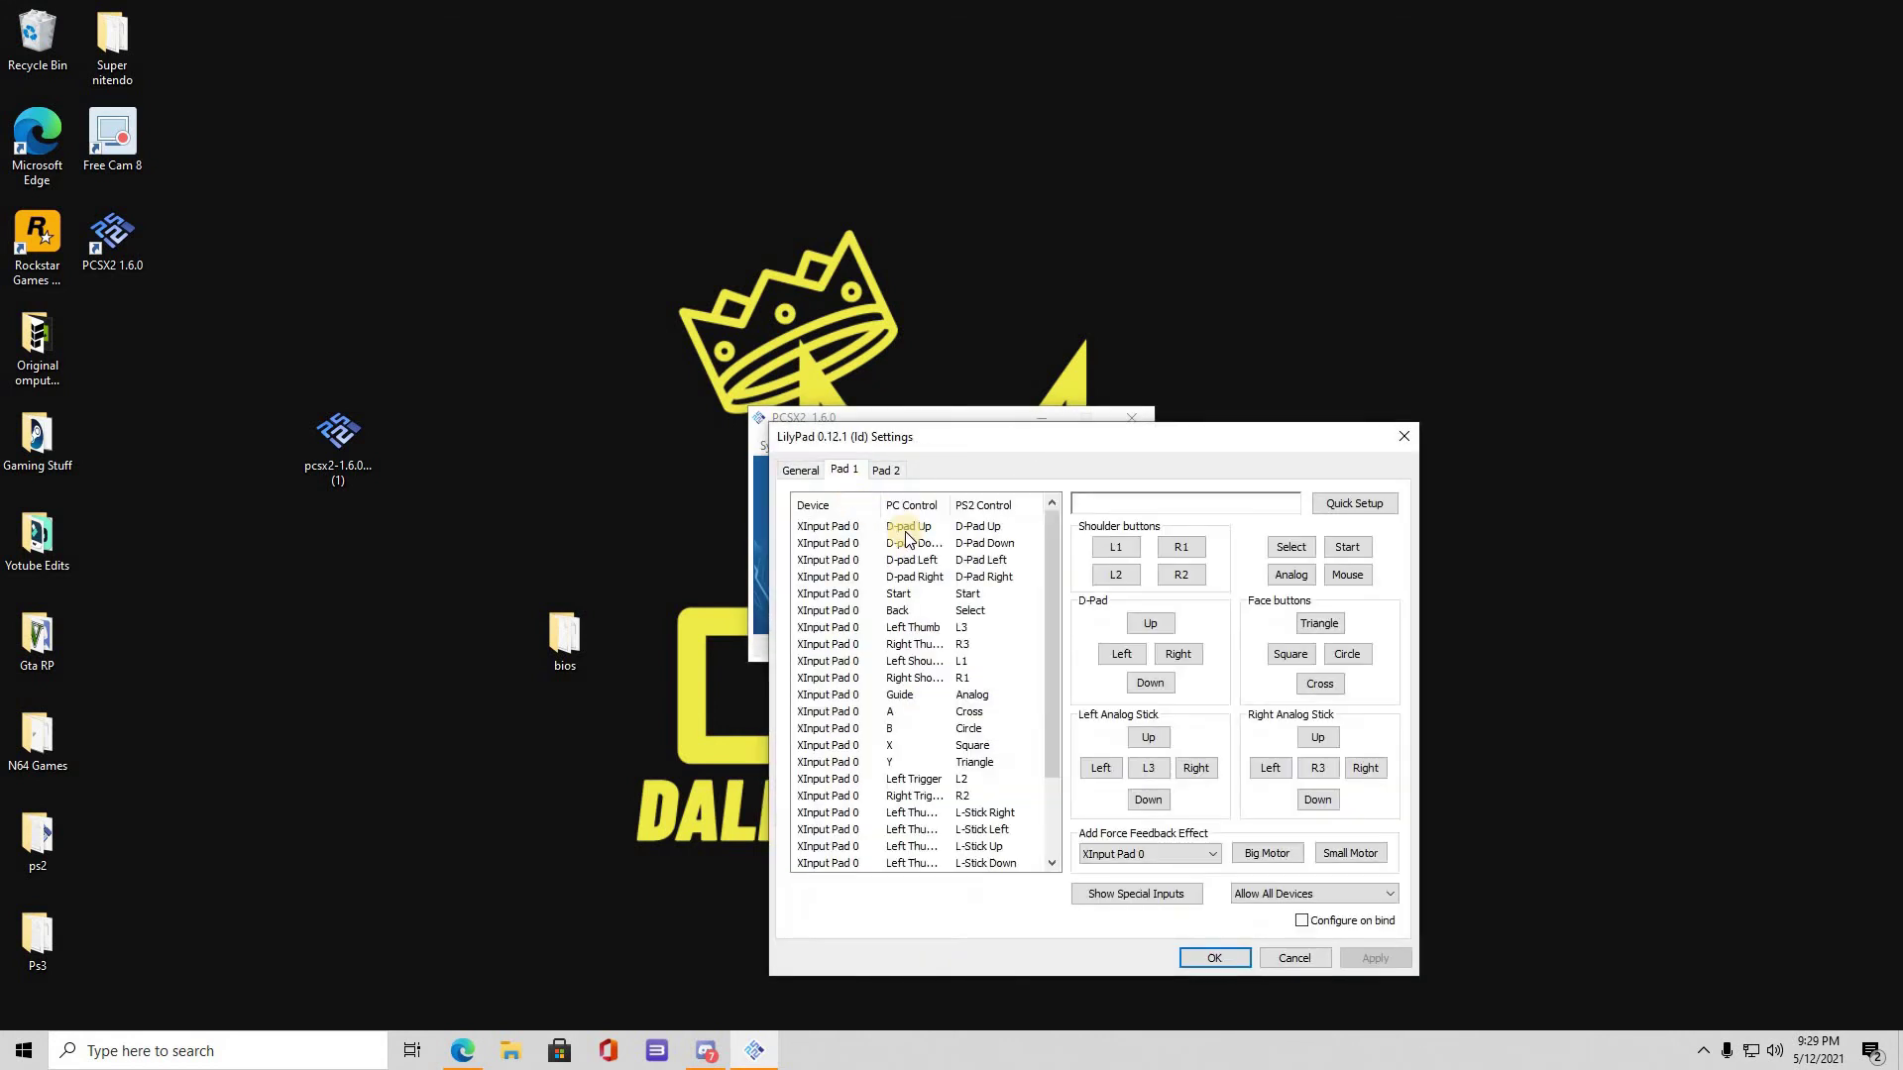
left_click(1114, 548)
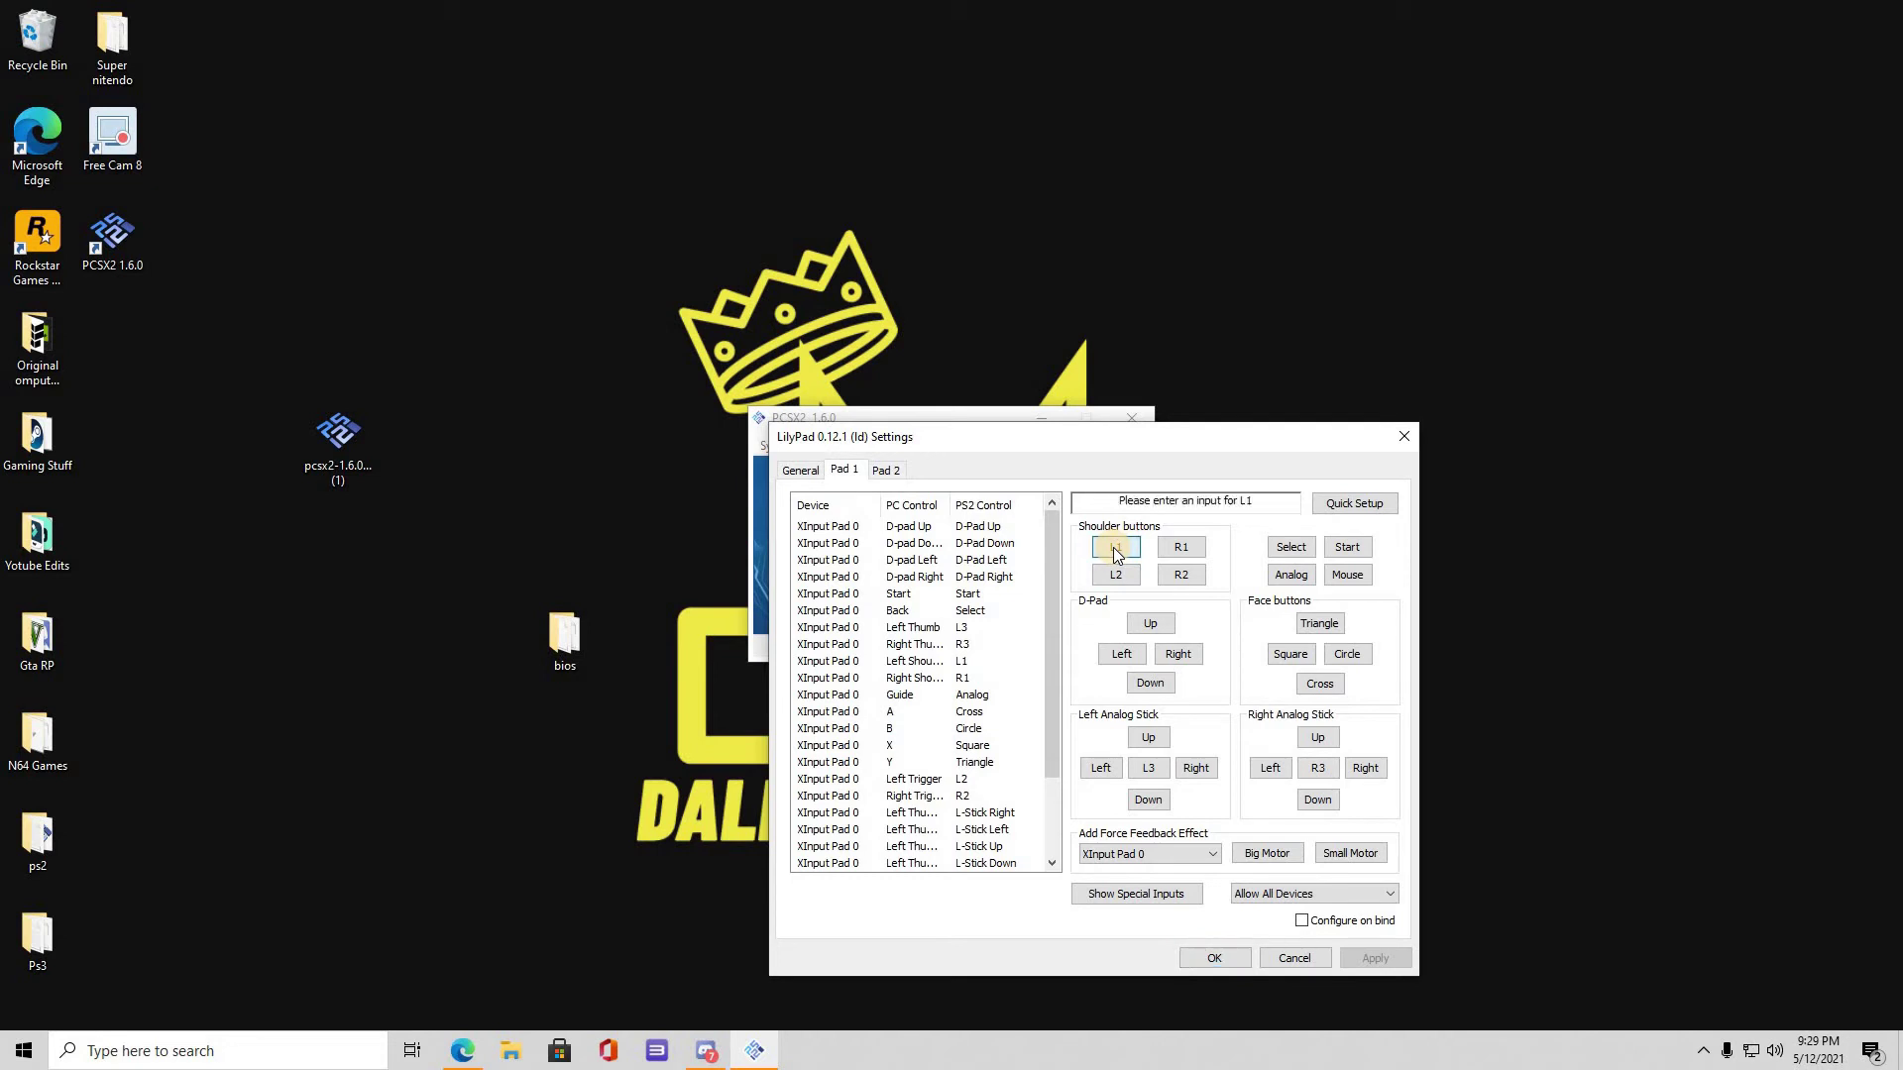
left_click(1167, 551)
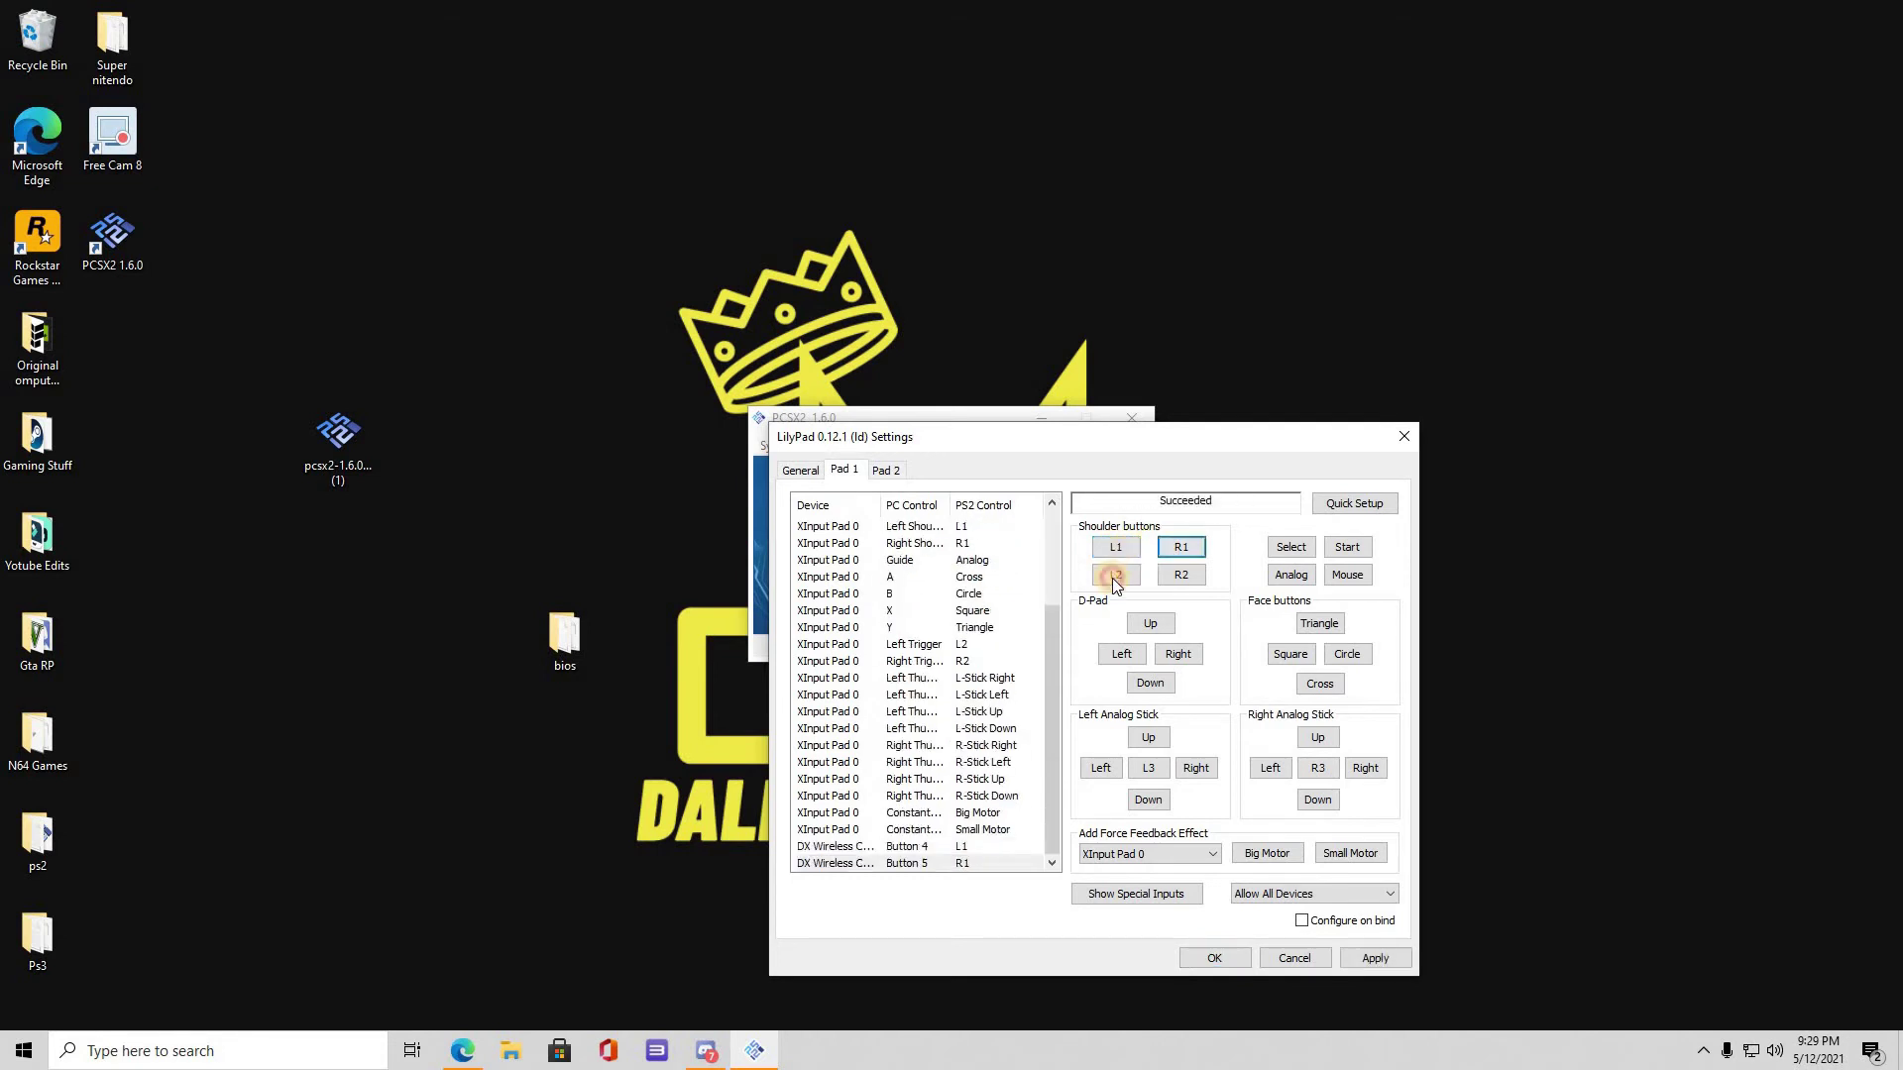
left_click(1112, 579)
left_click(1175, 574)
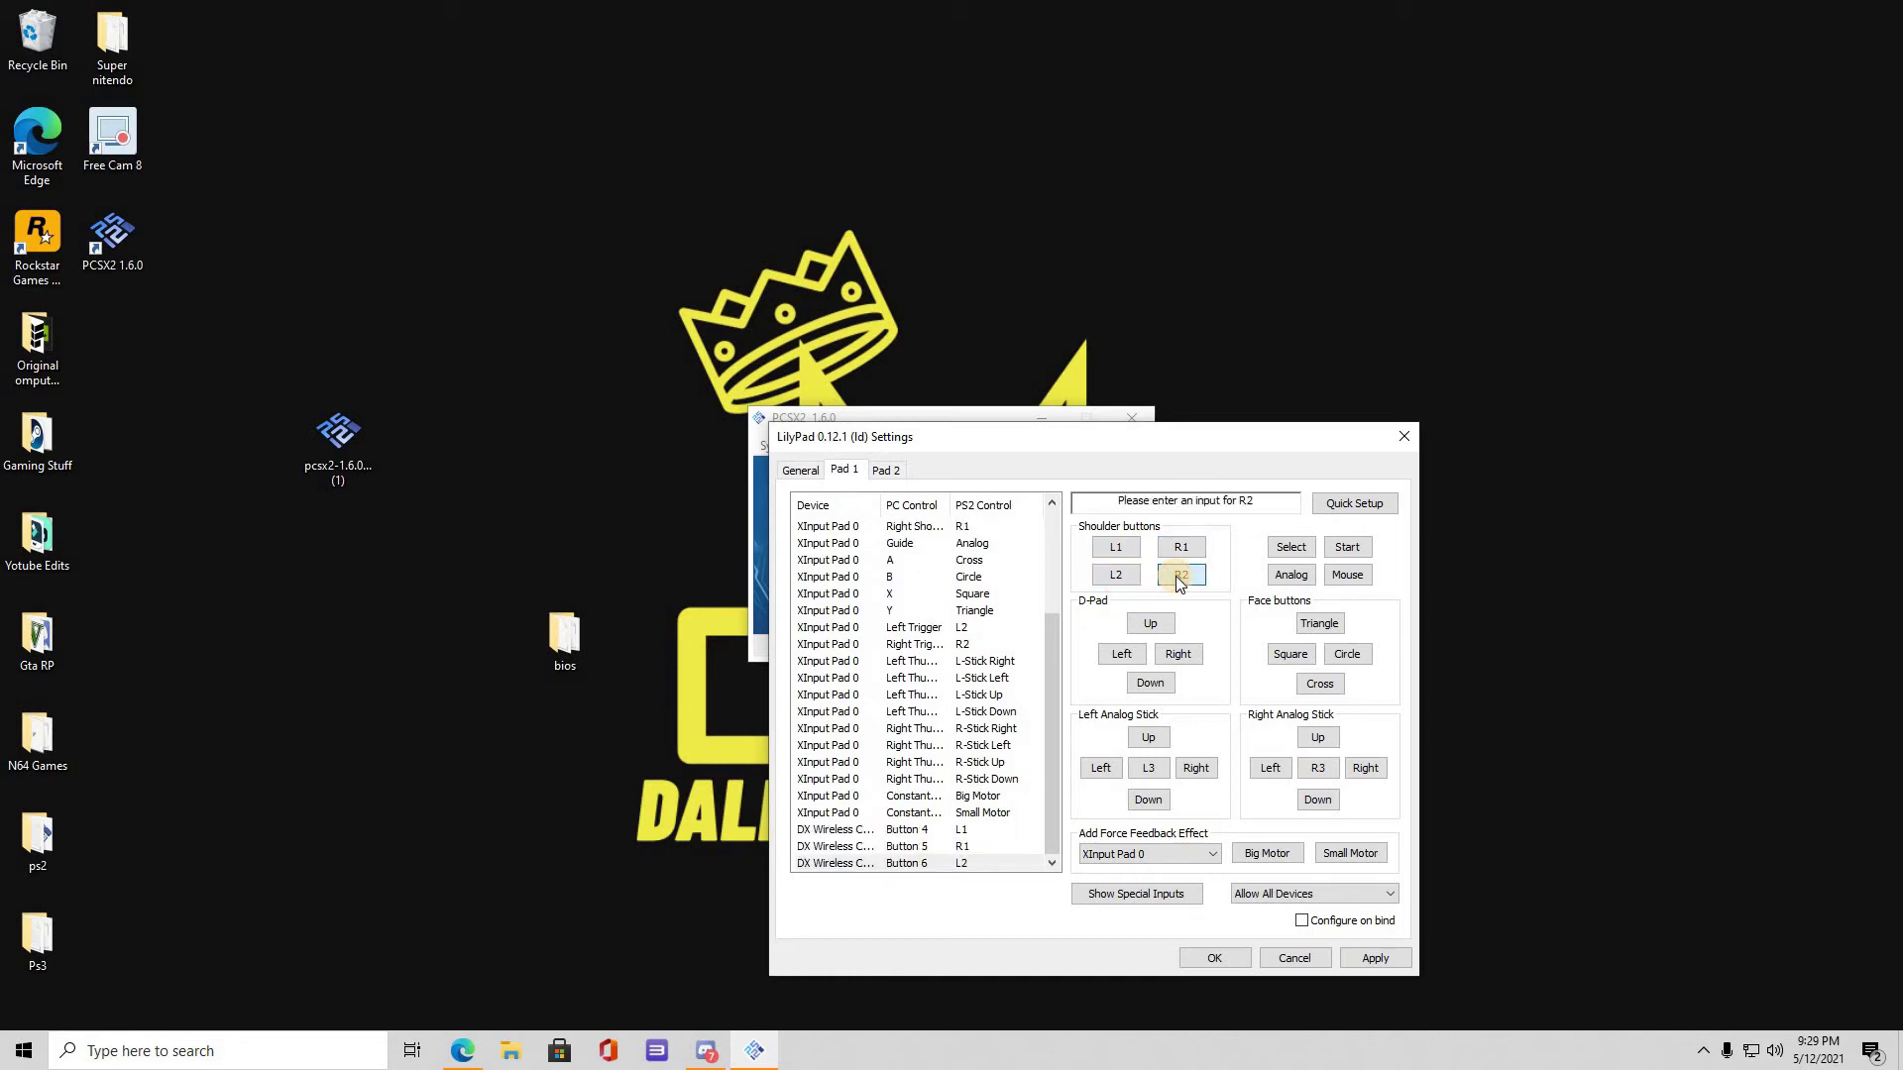
Step: Bind the controller's D-pad up, down, left and right directions for Pad 1
left_click(1155, 618)
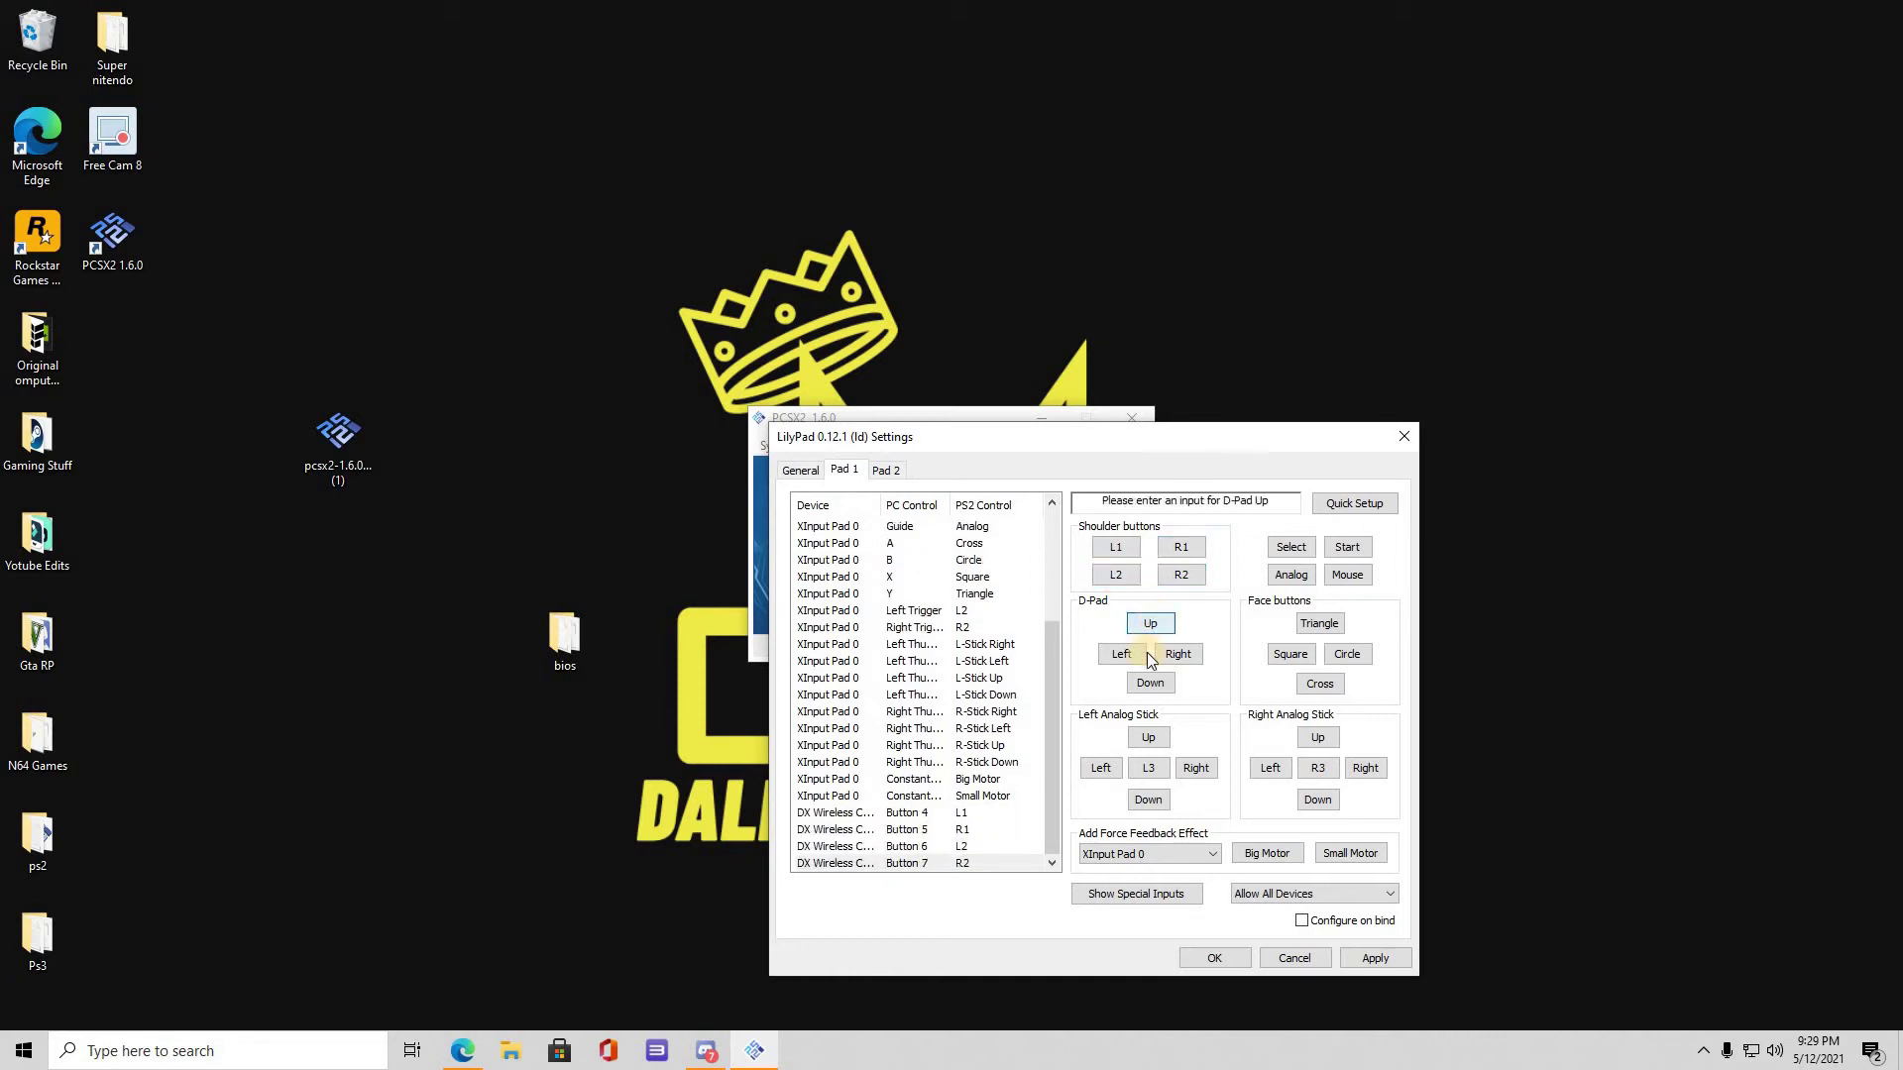
left_click(1155, 682)
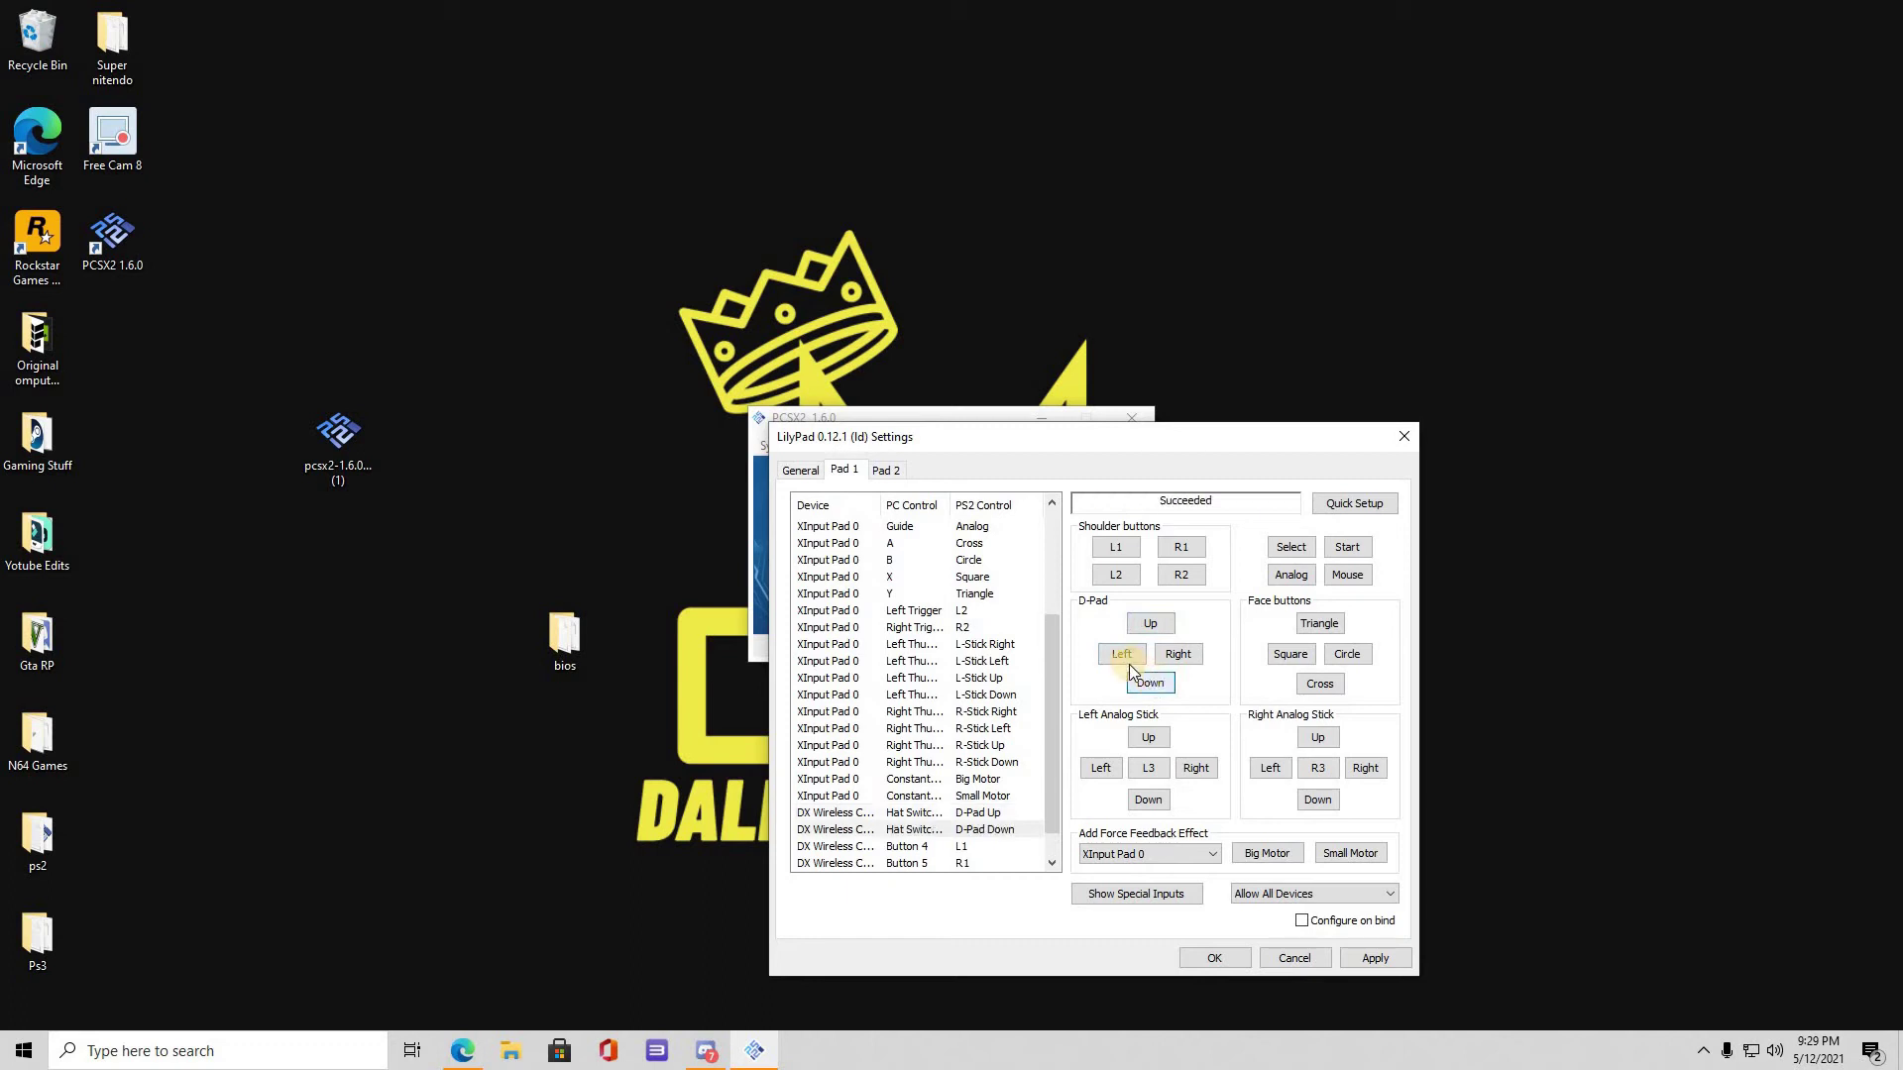
left_click(1122, 657)
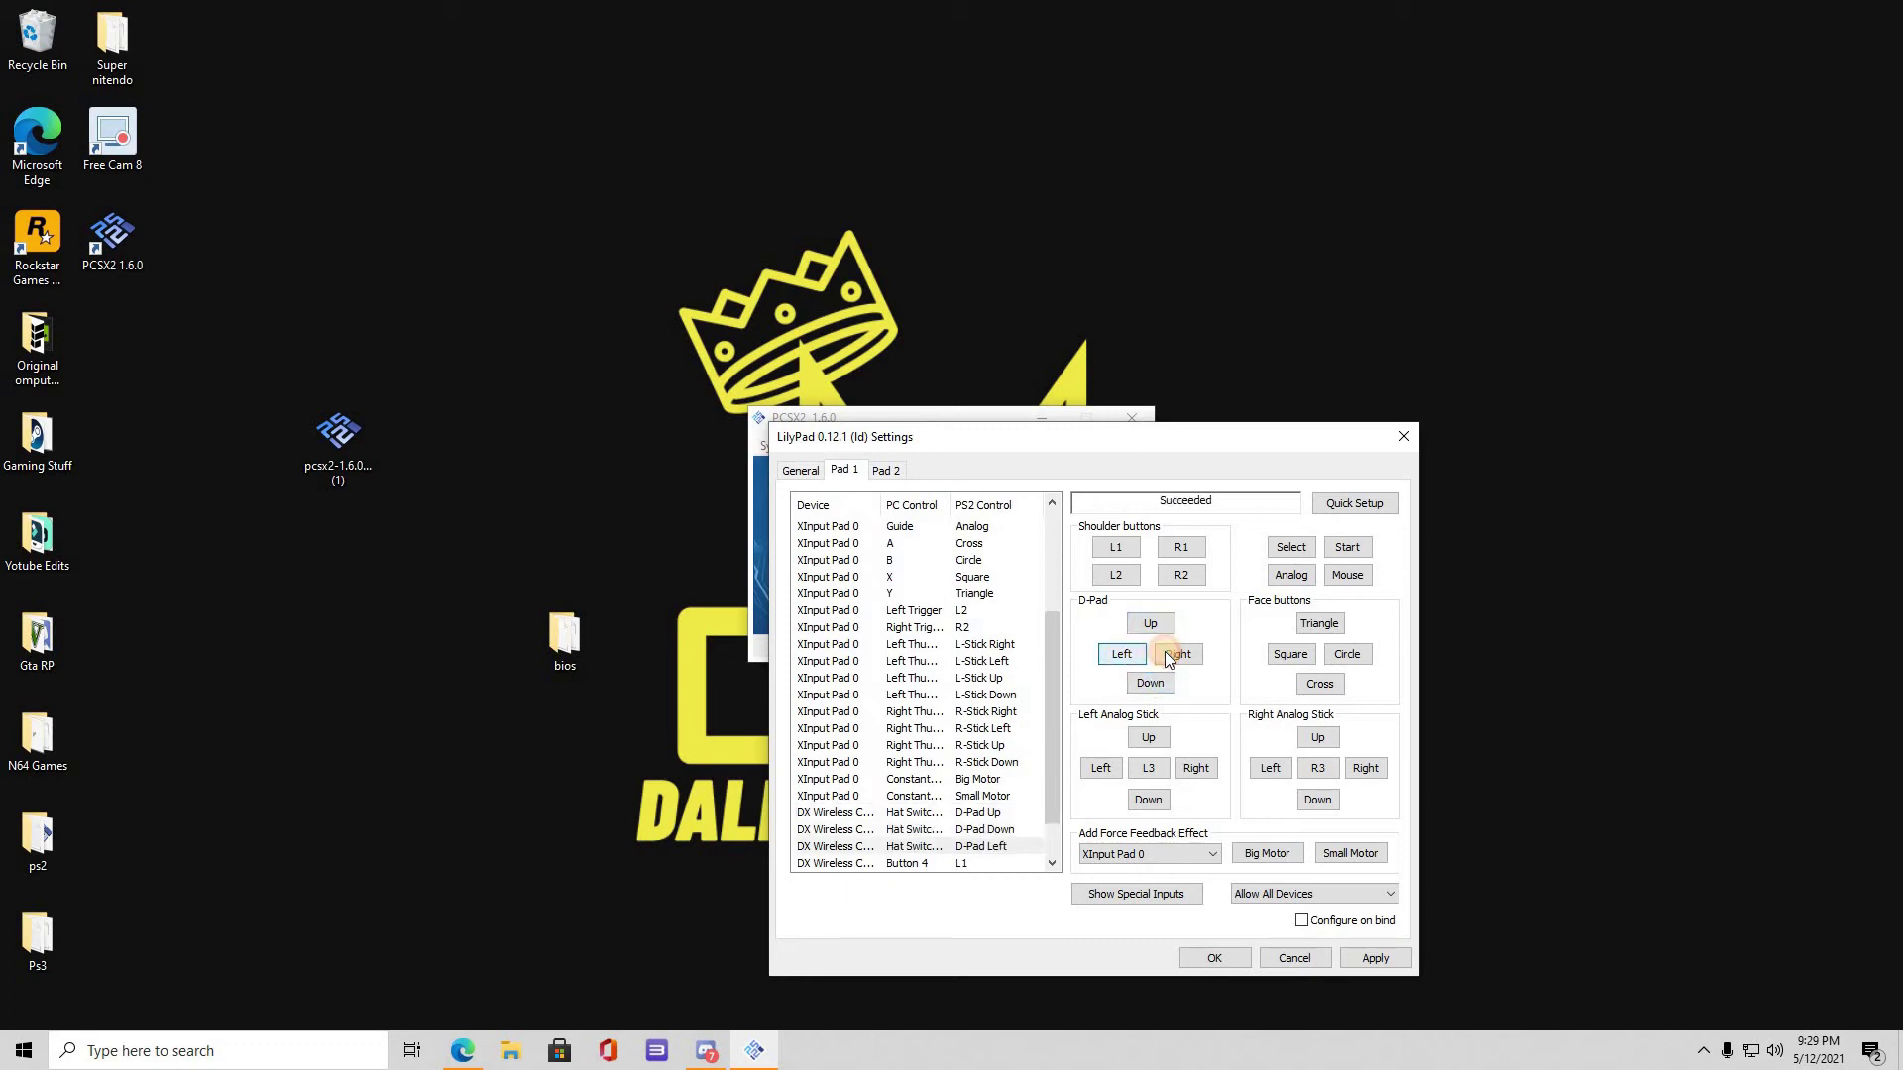
left_click(1169, 656)
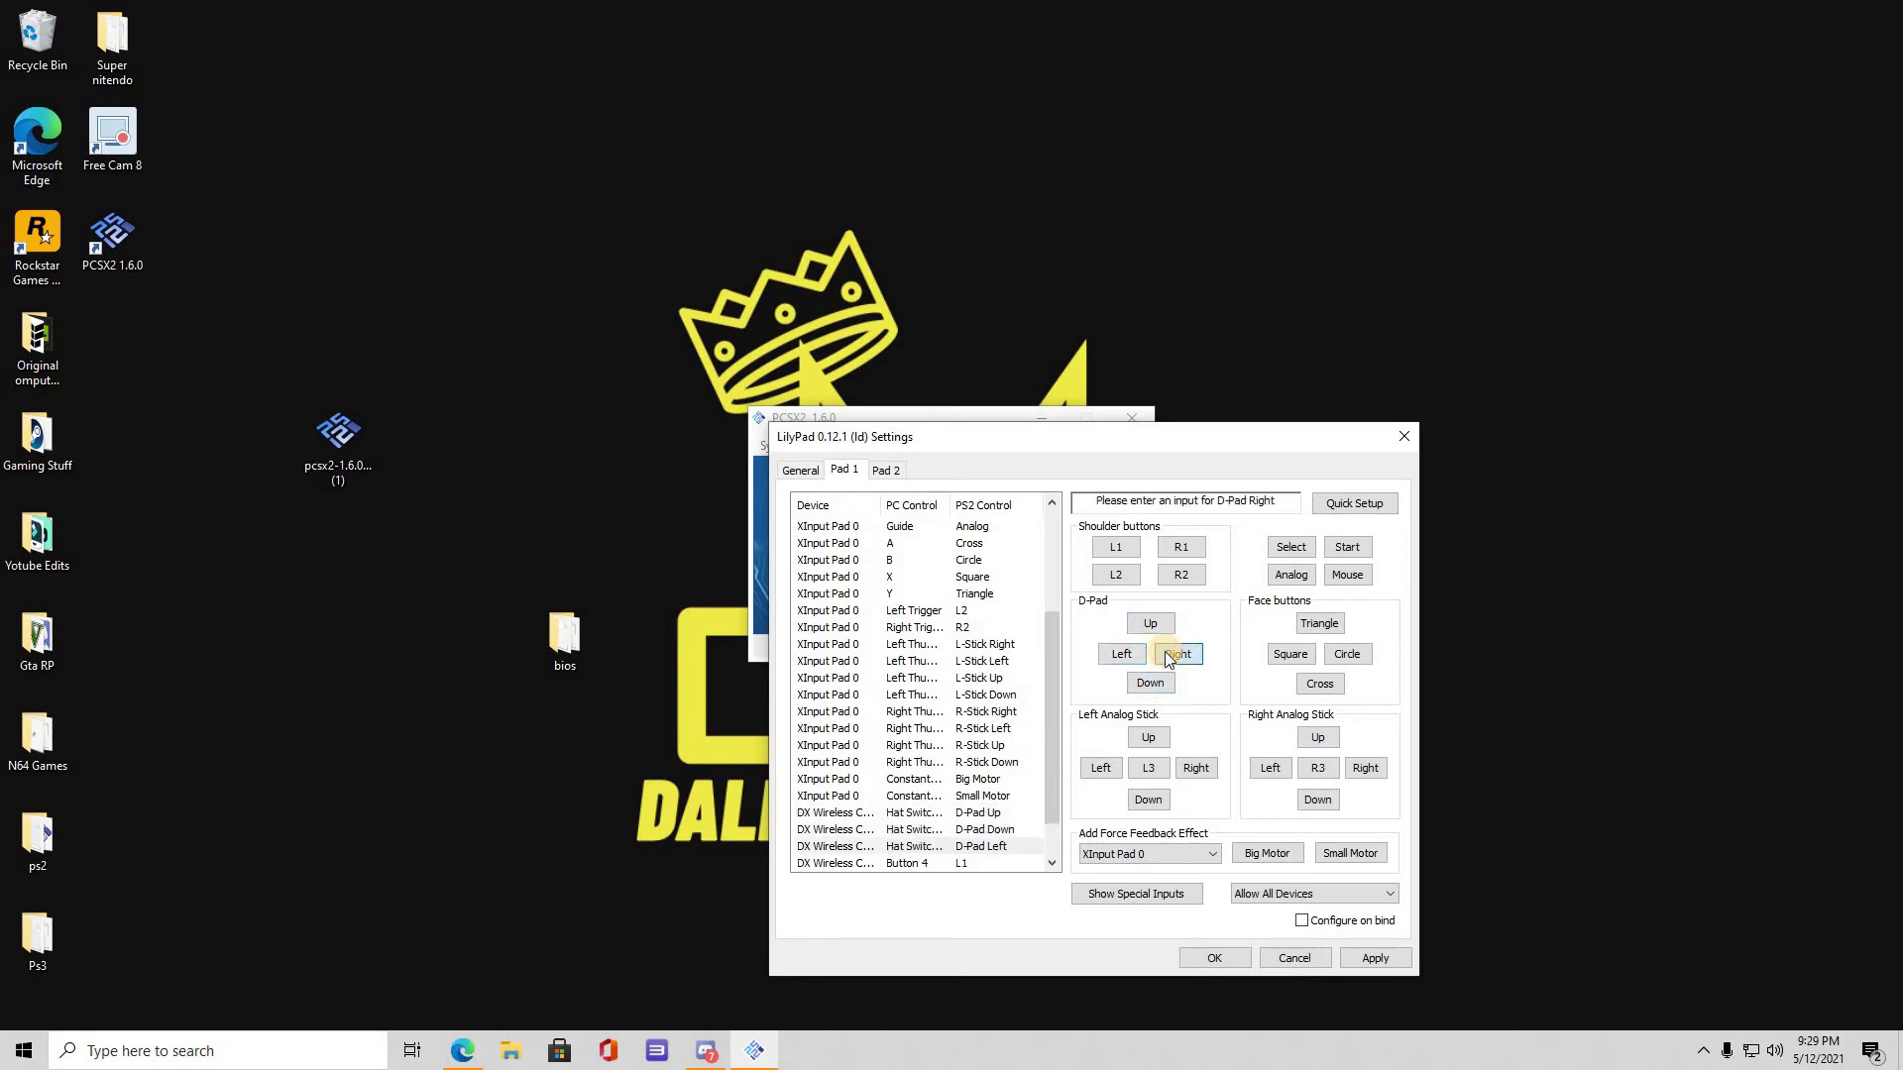
Step: Bind the left analog stick's up, down, left and right directions and L3 for Pad 1
left_click(1156, 740)
left_click(1145, 801)
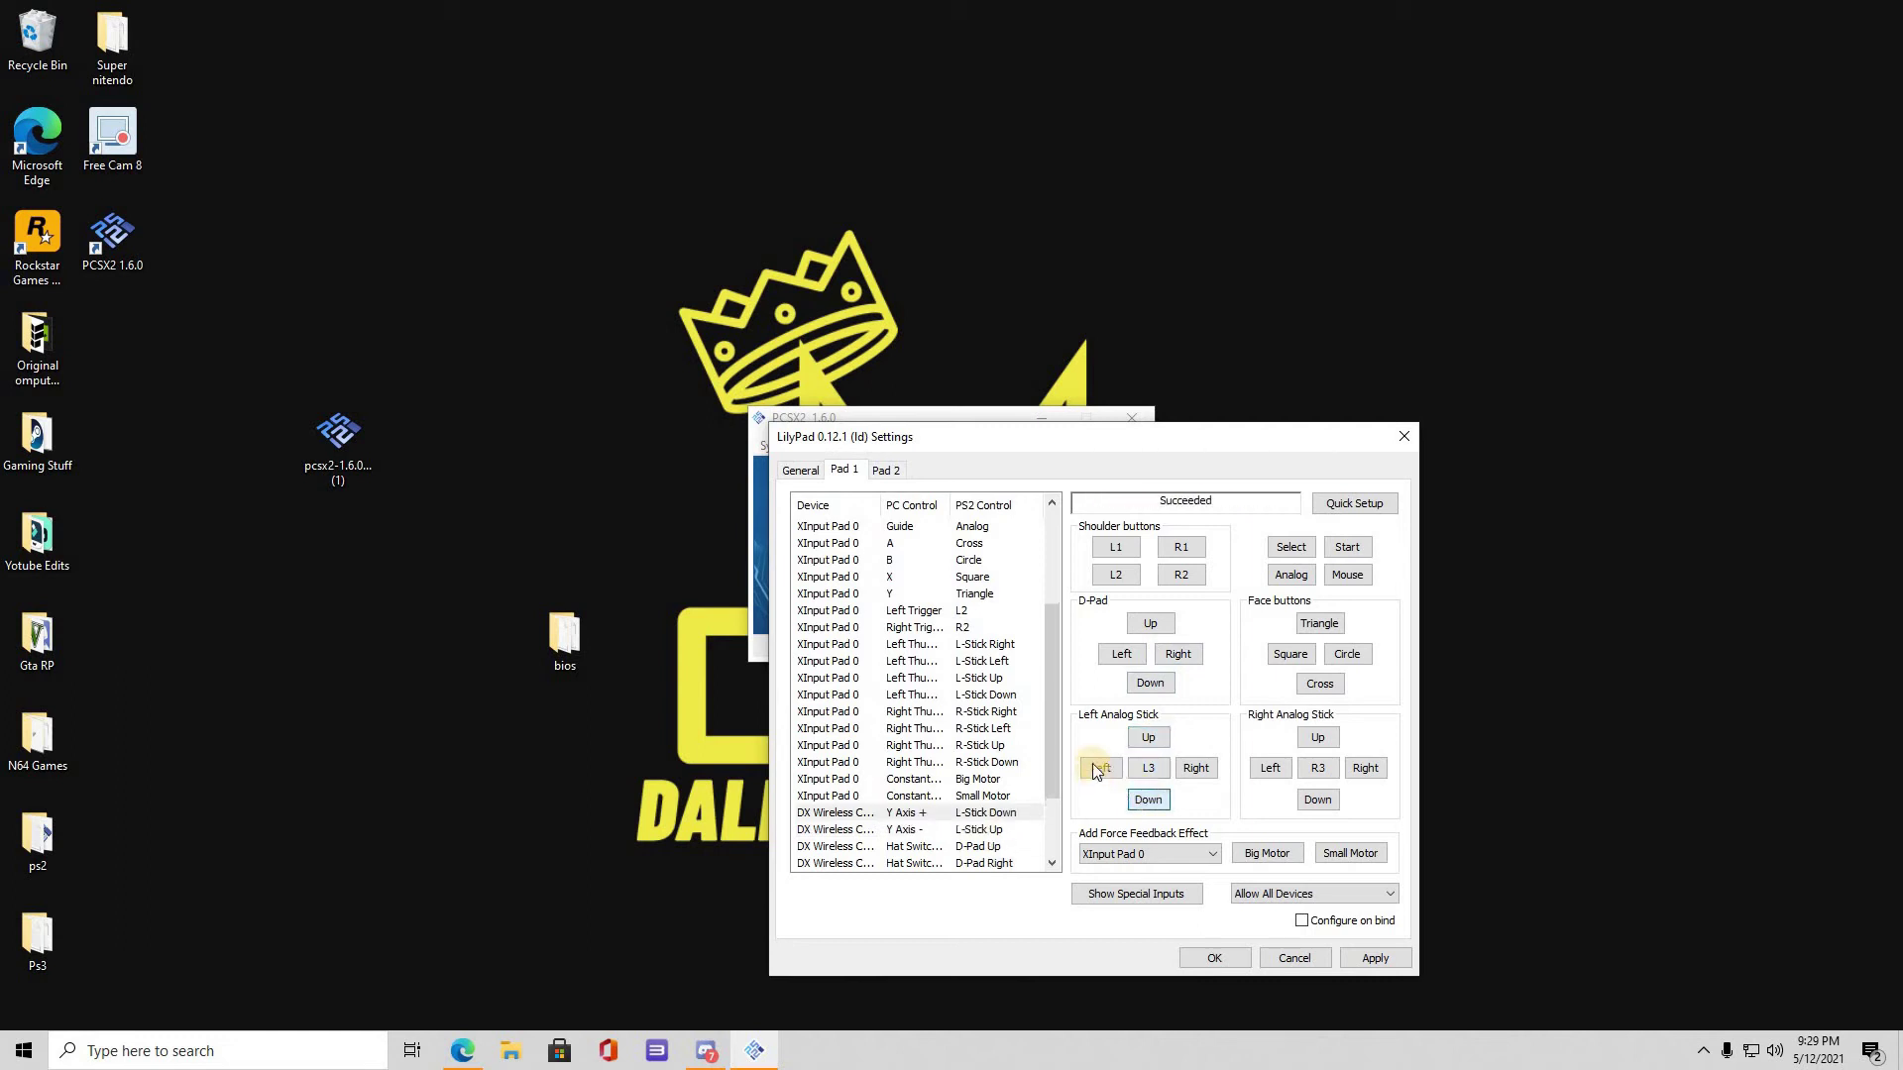
left_click(1100, 769)
left_click(1196, 772)
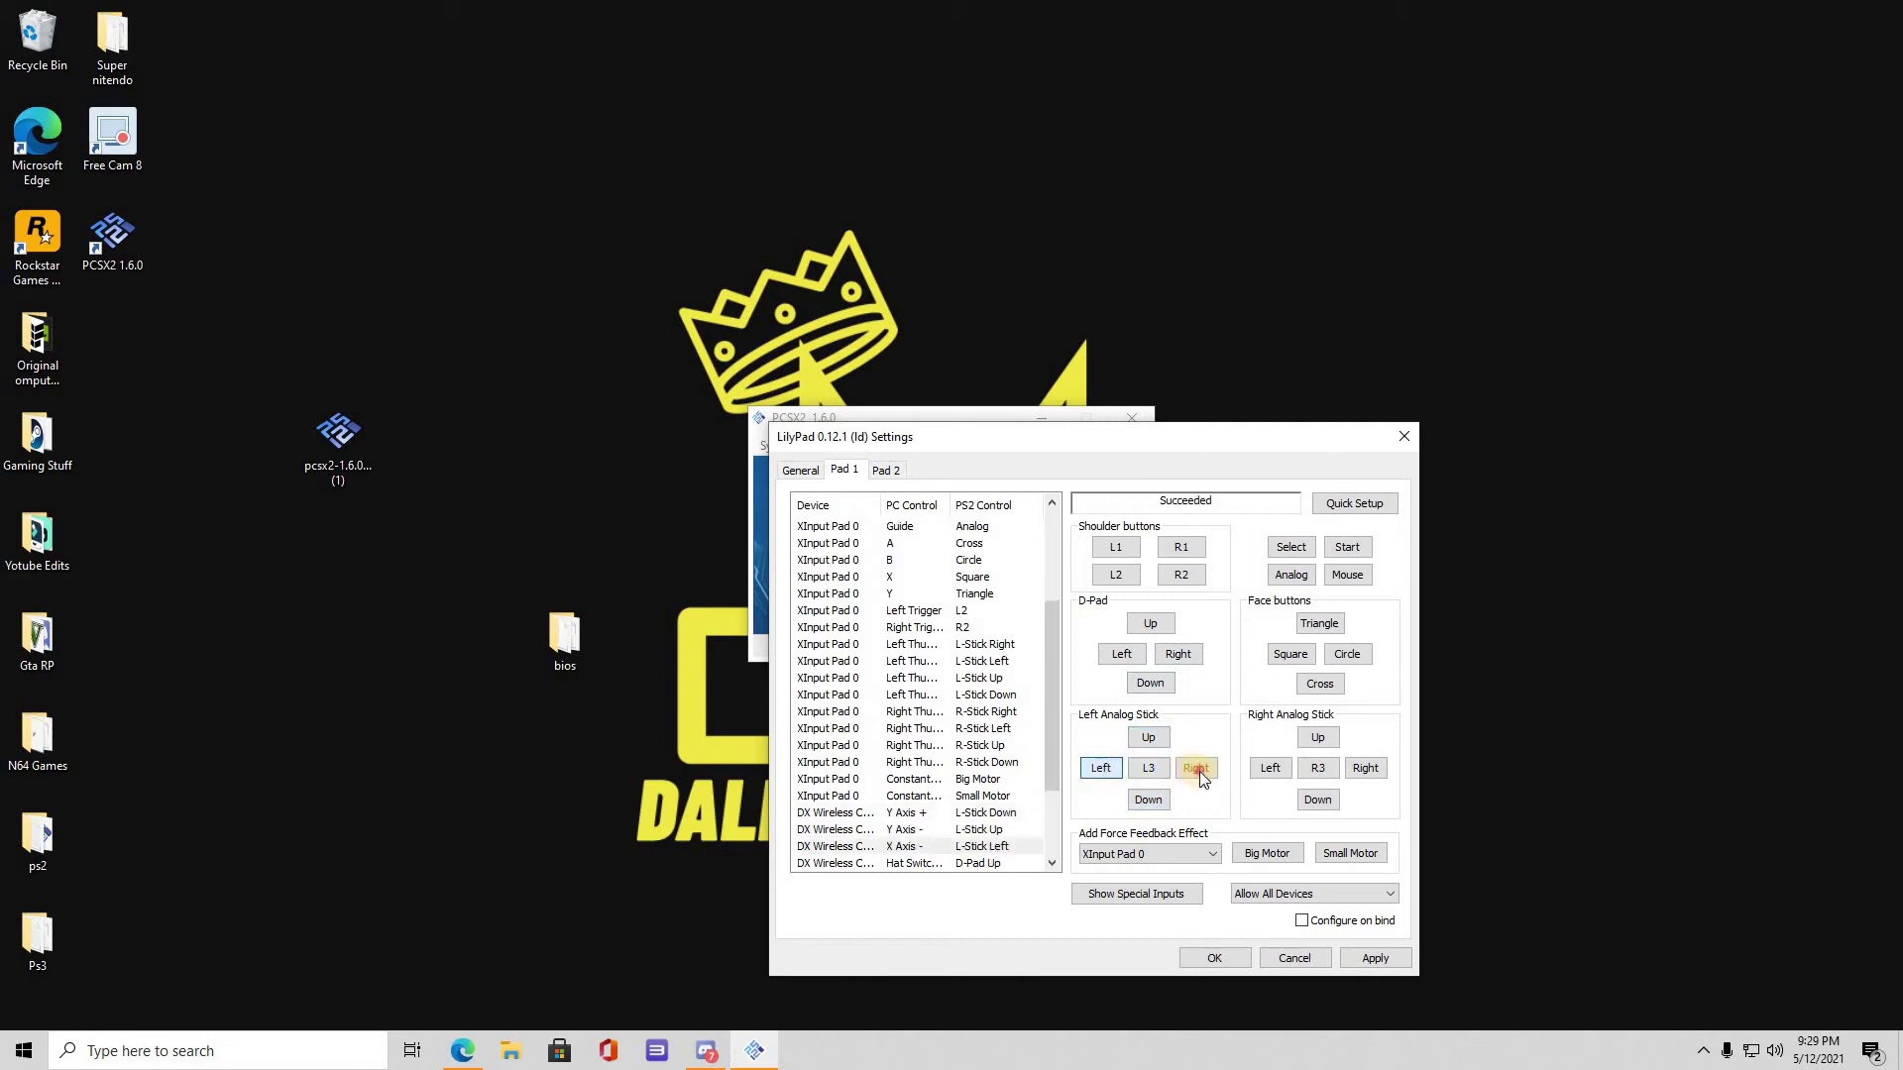
left_click(1131, 766)
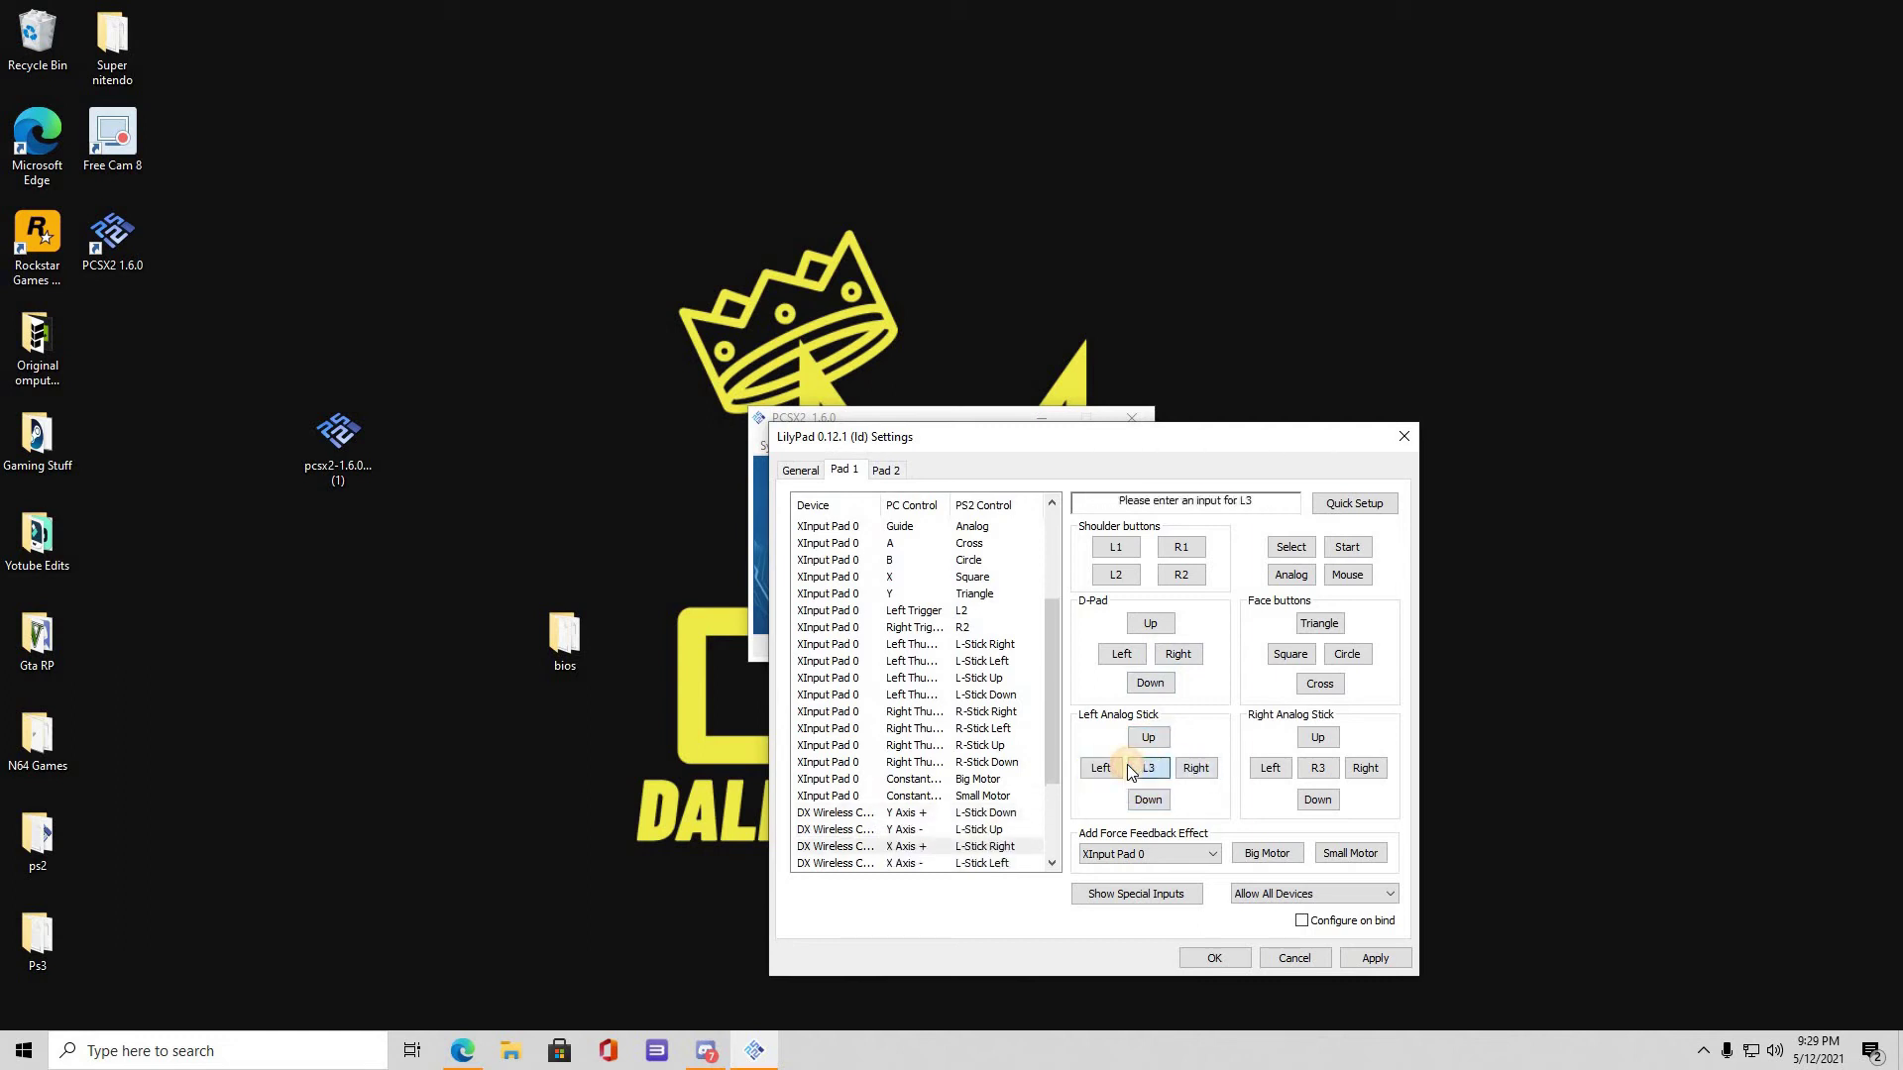
Step: Bind the controller's Triangle, Square, Cross and Circle face buttons for Pad 1, apply the bindings and close the settings
left_click(1314, 626)
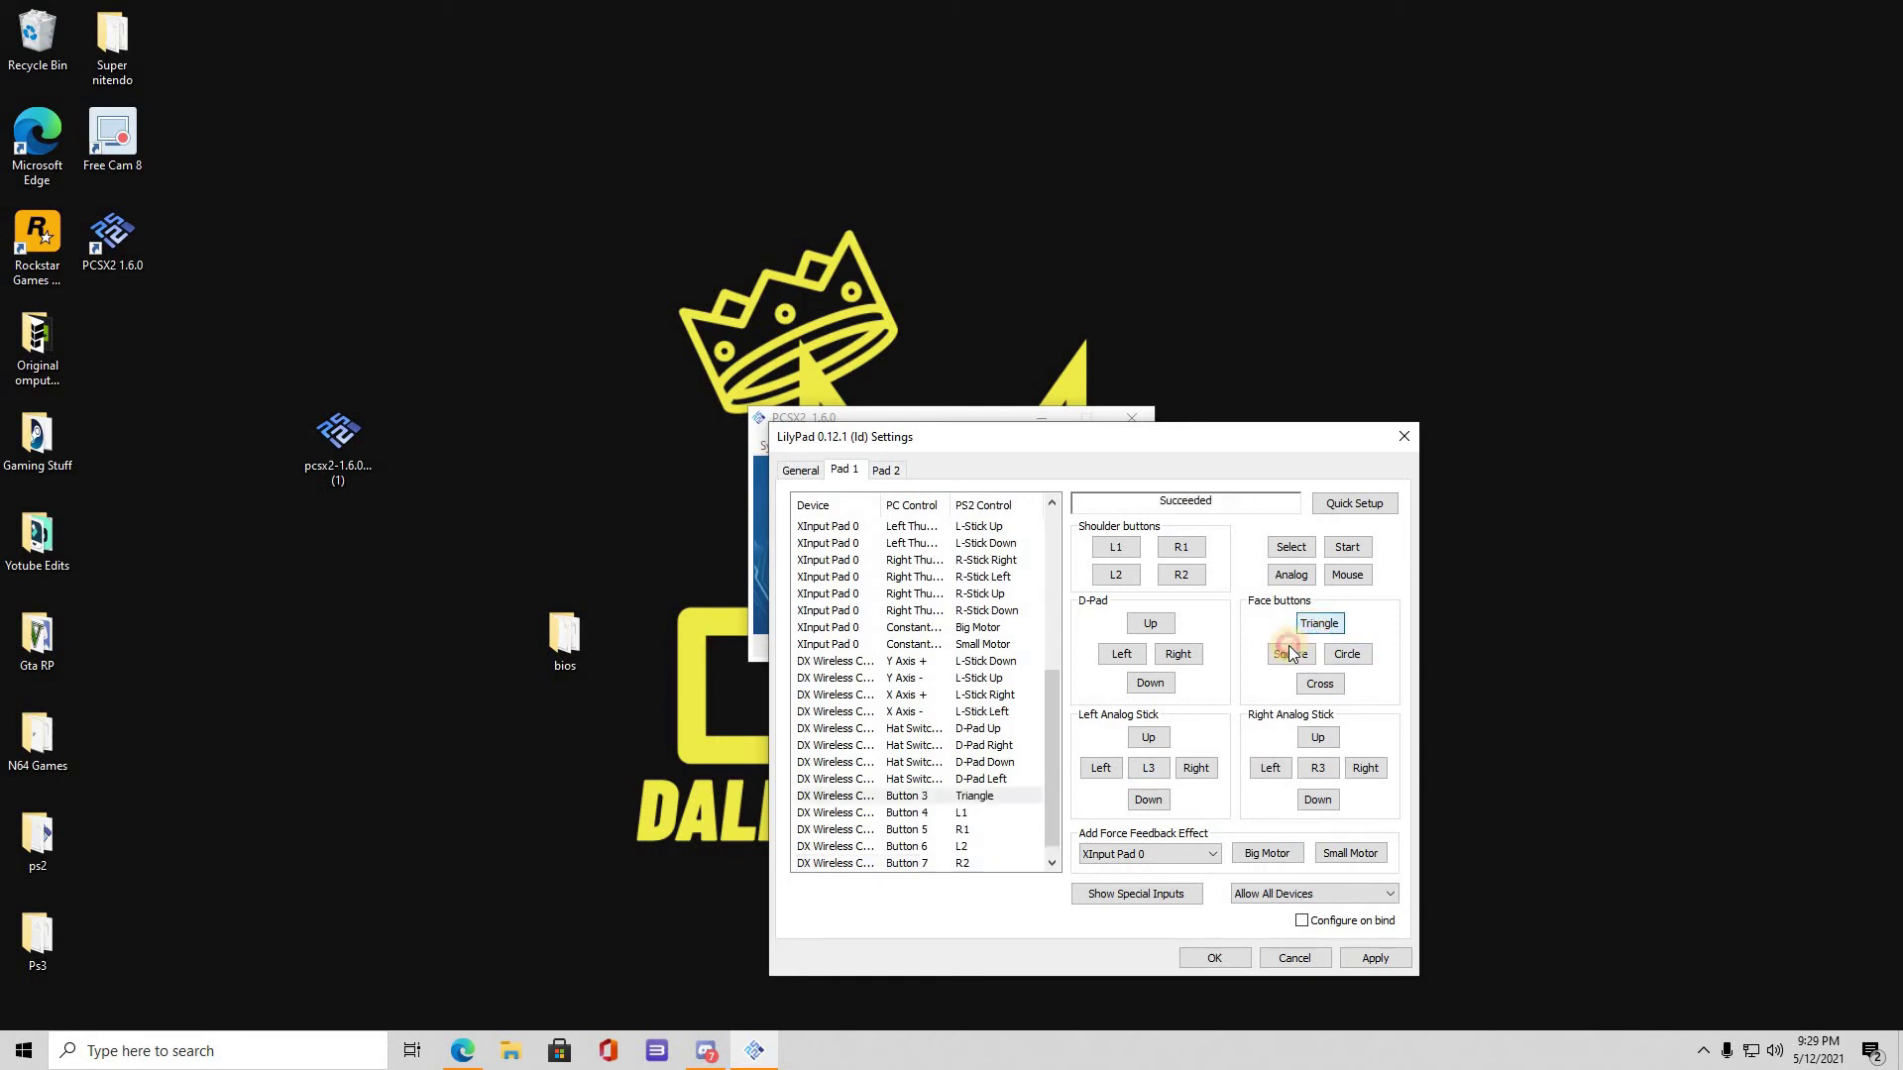
left_click(1291, 654)
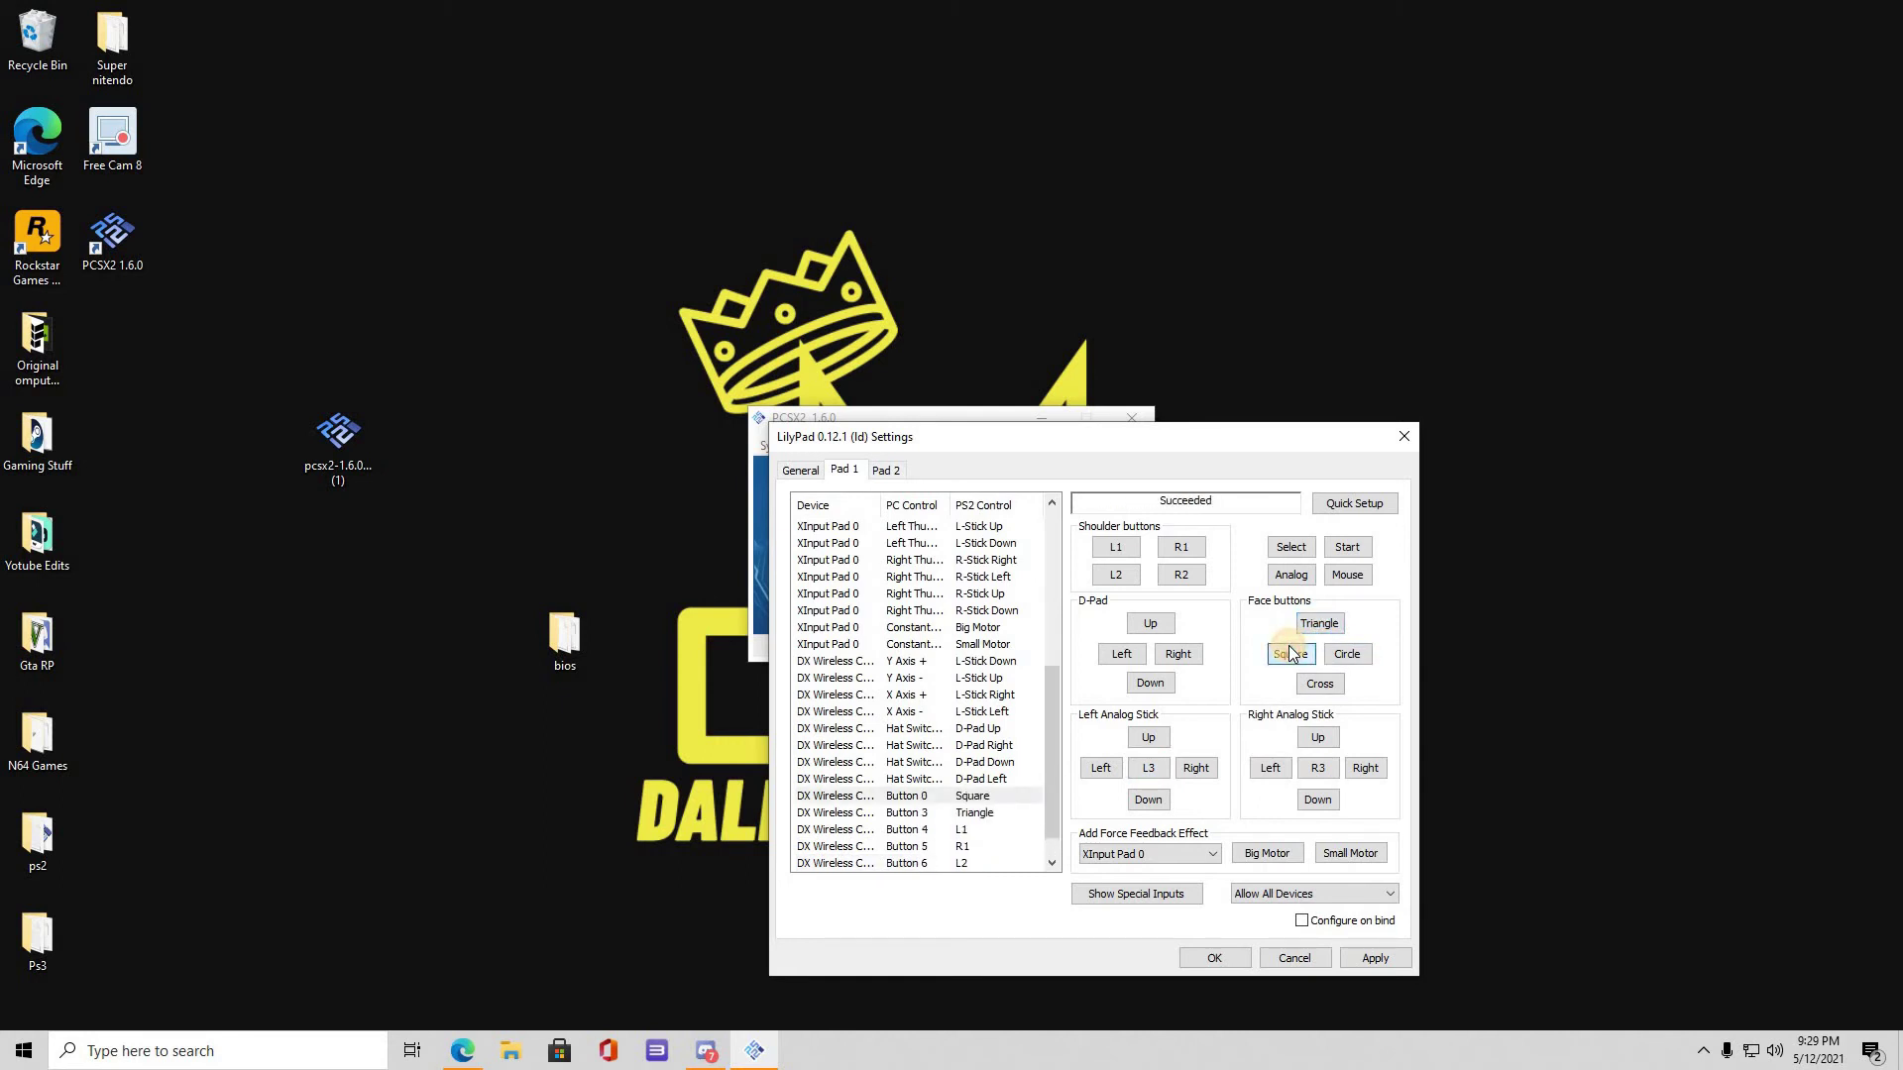
left_click(1293, 654)
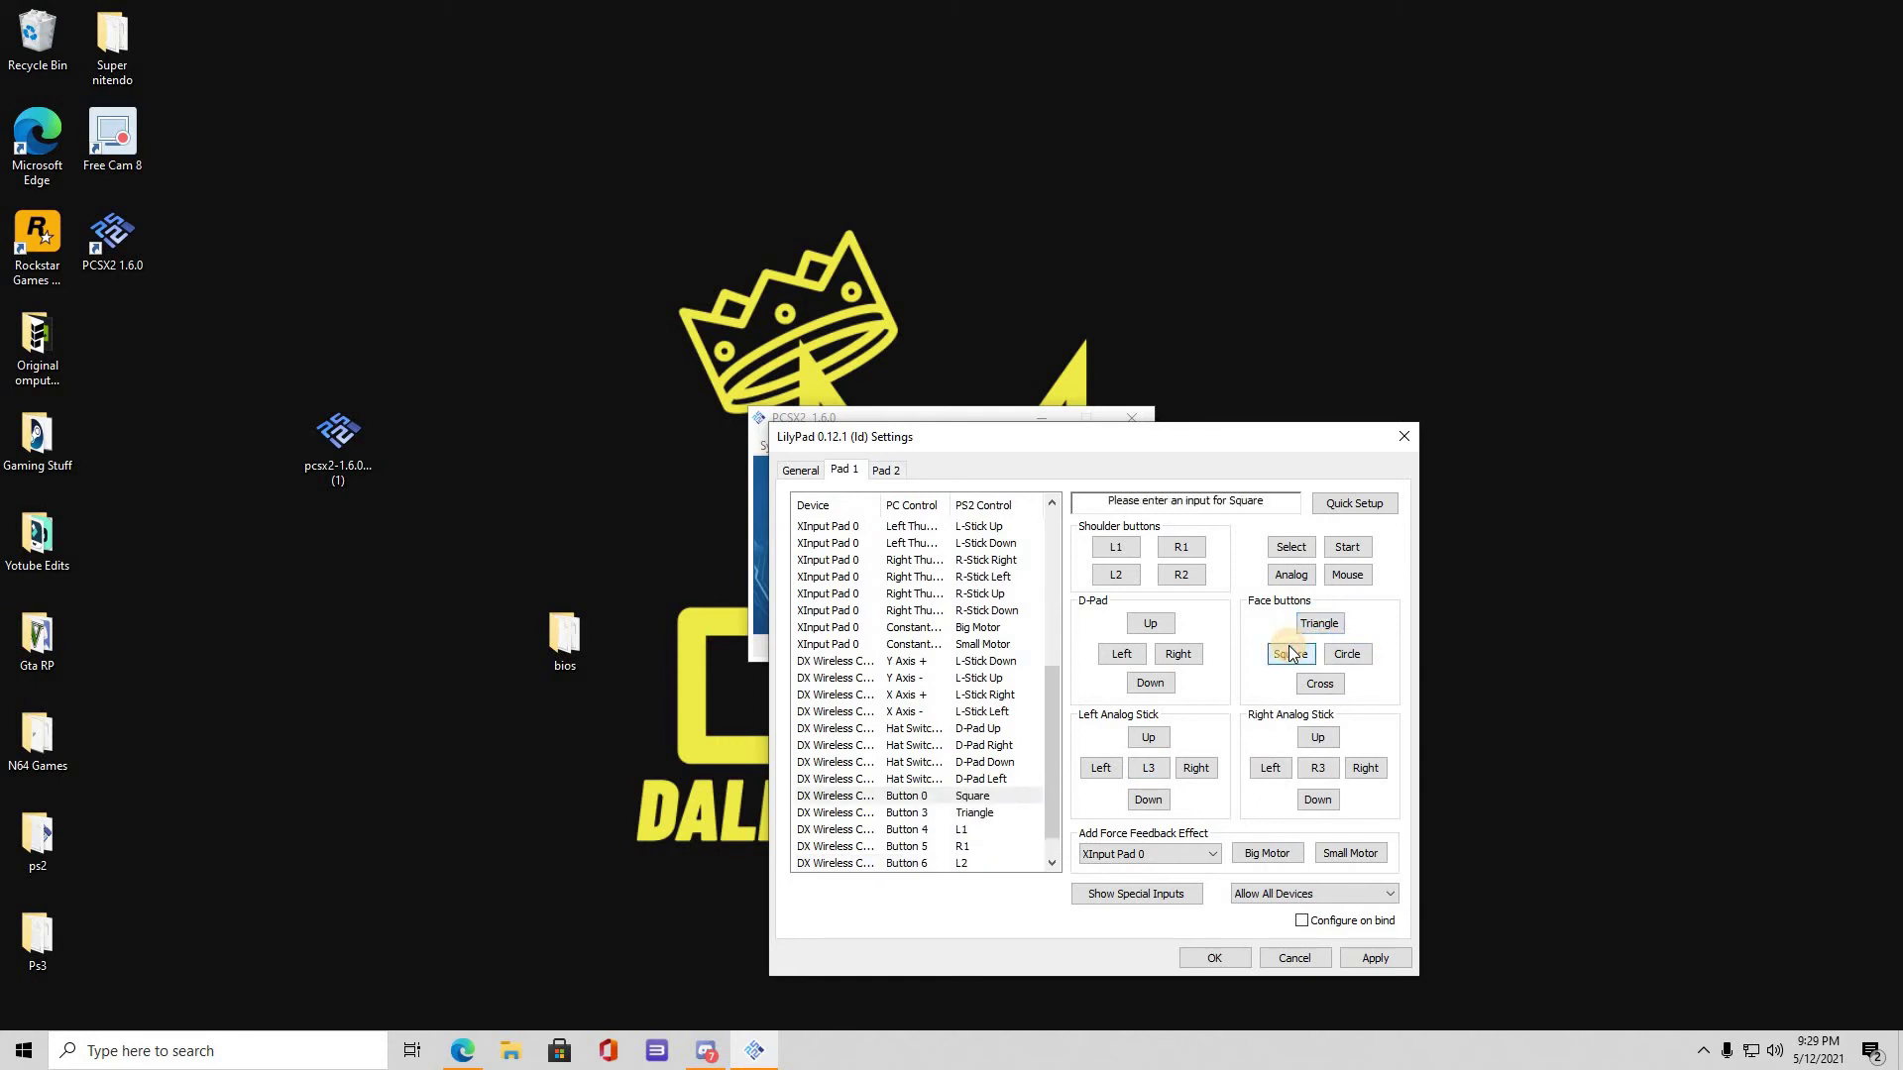
left_click(1322, 684)
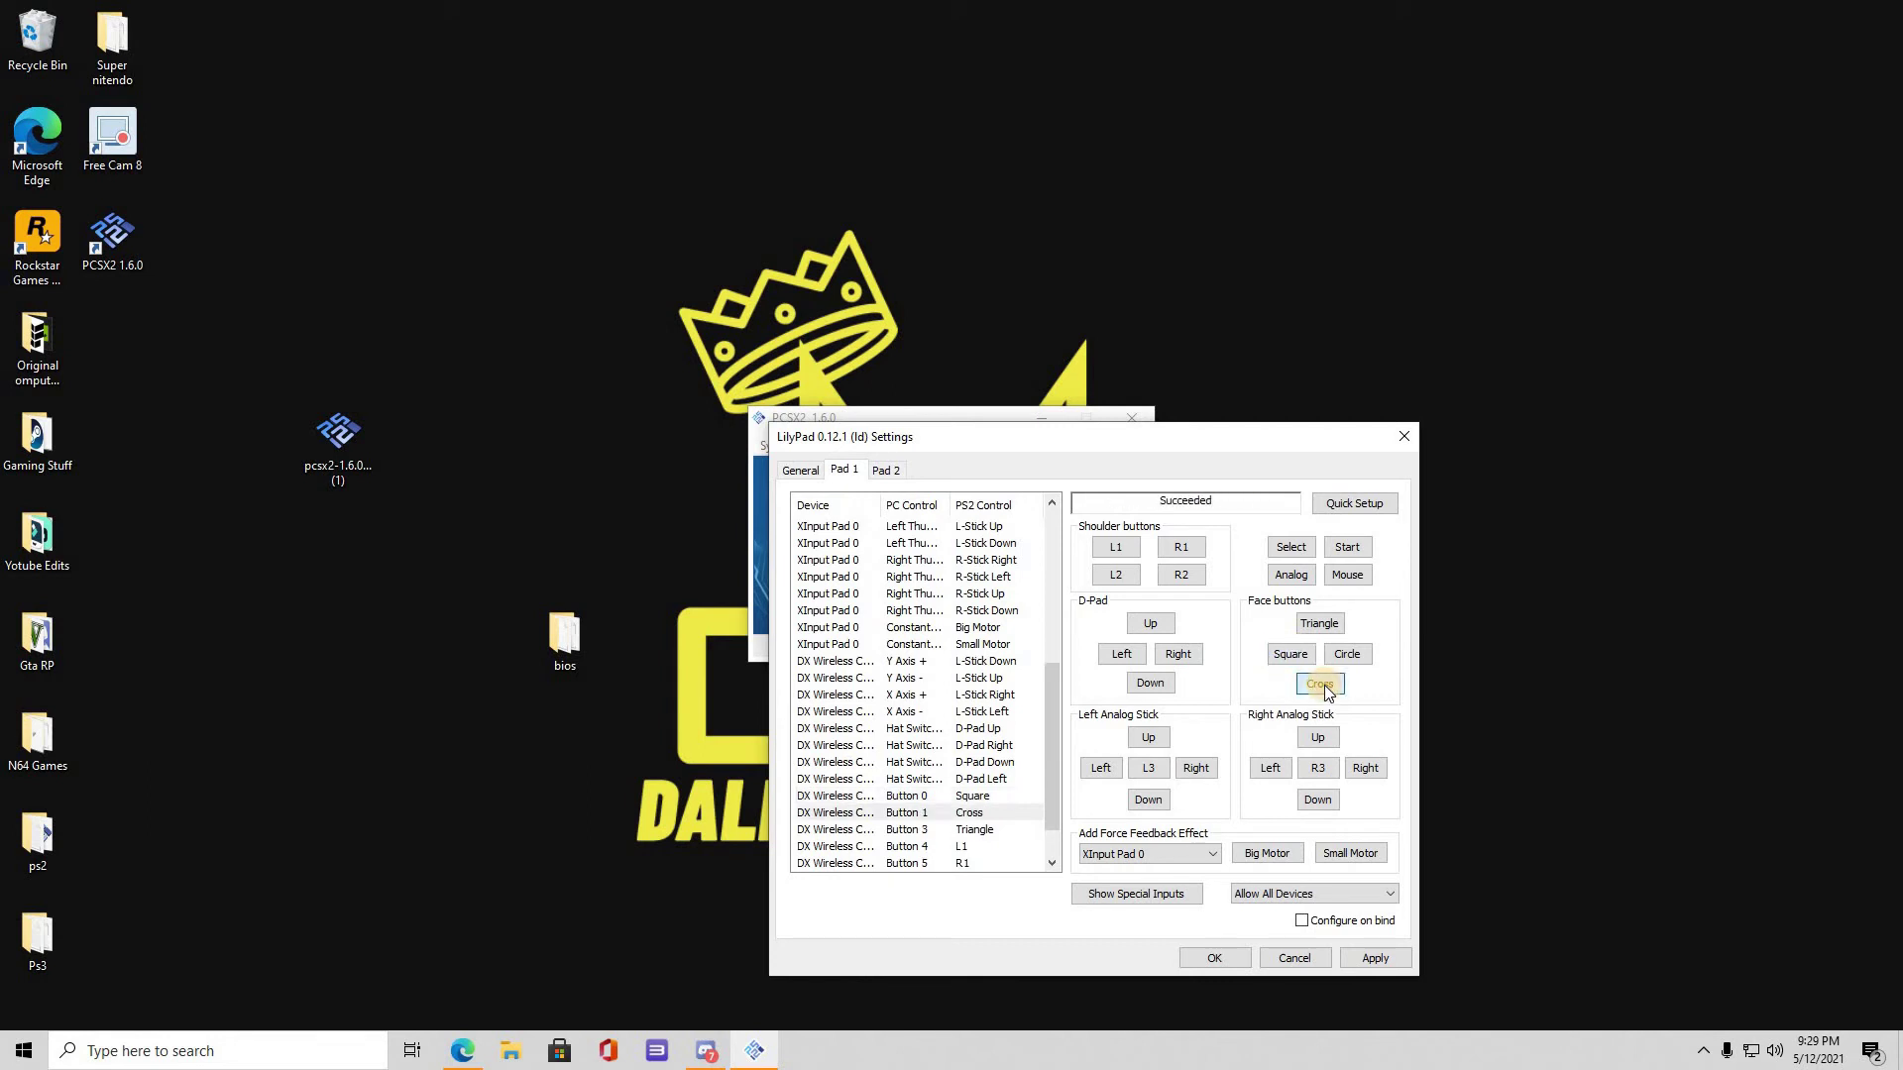
left_click(1364, 653)
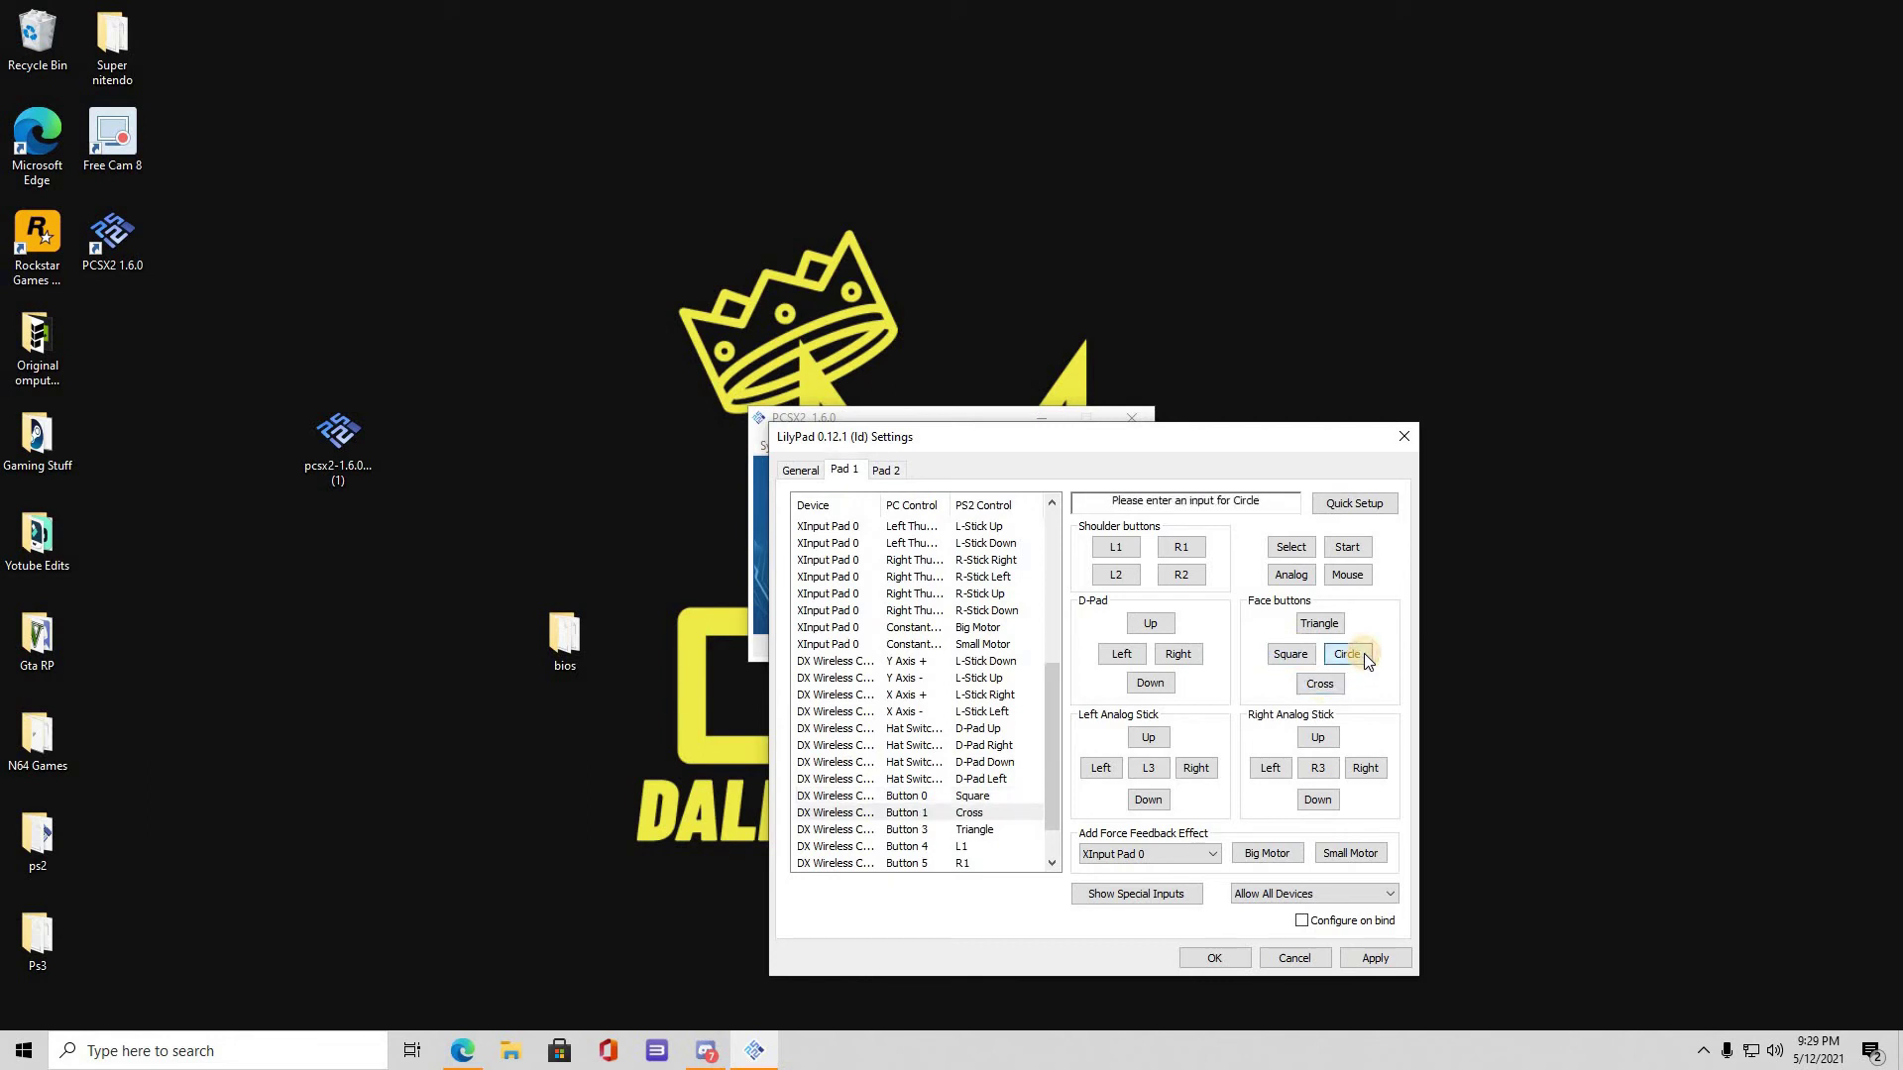
left_click(1375, 960)
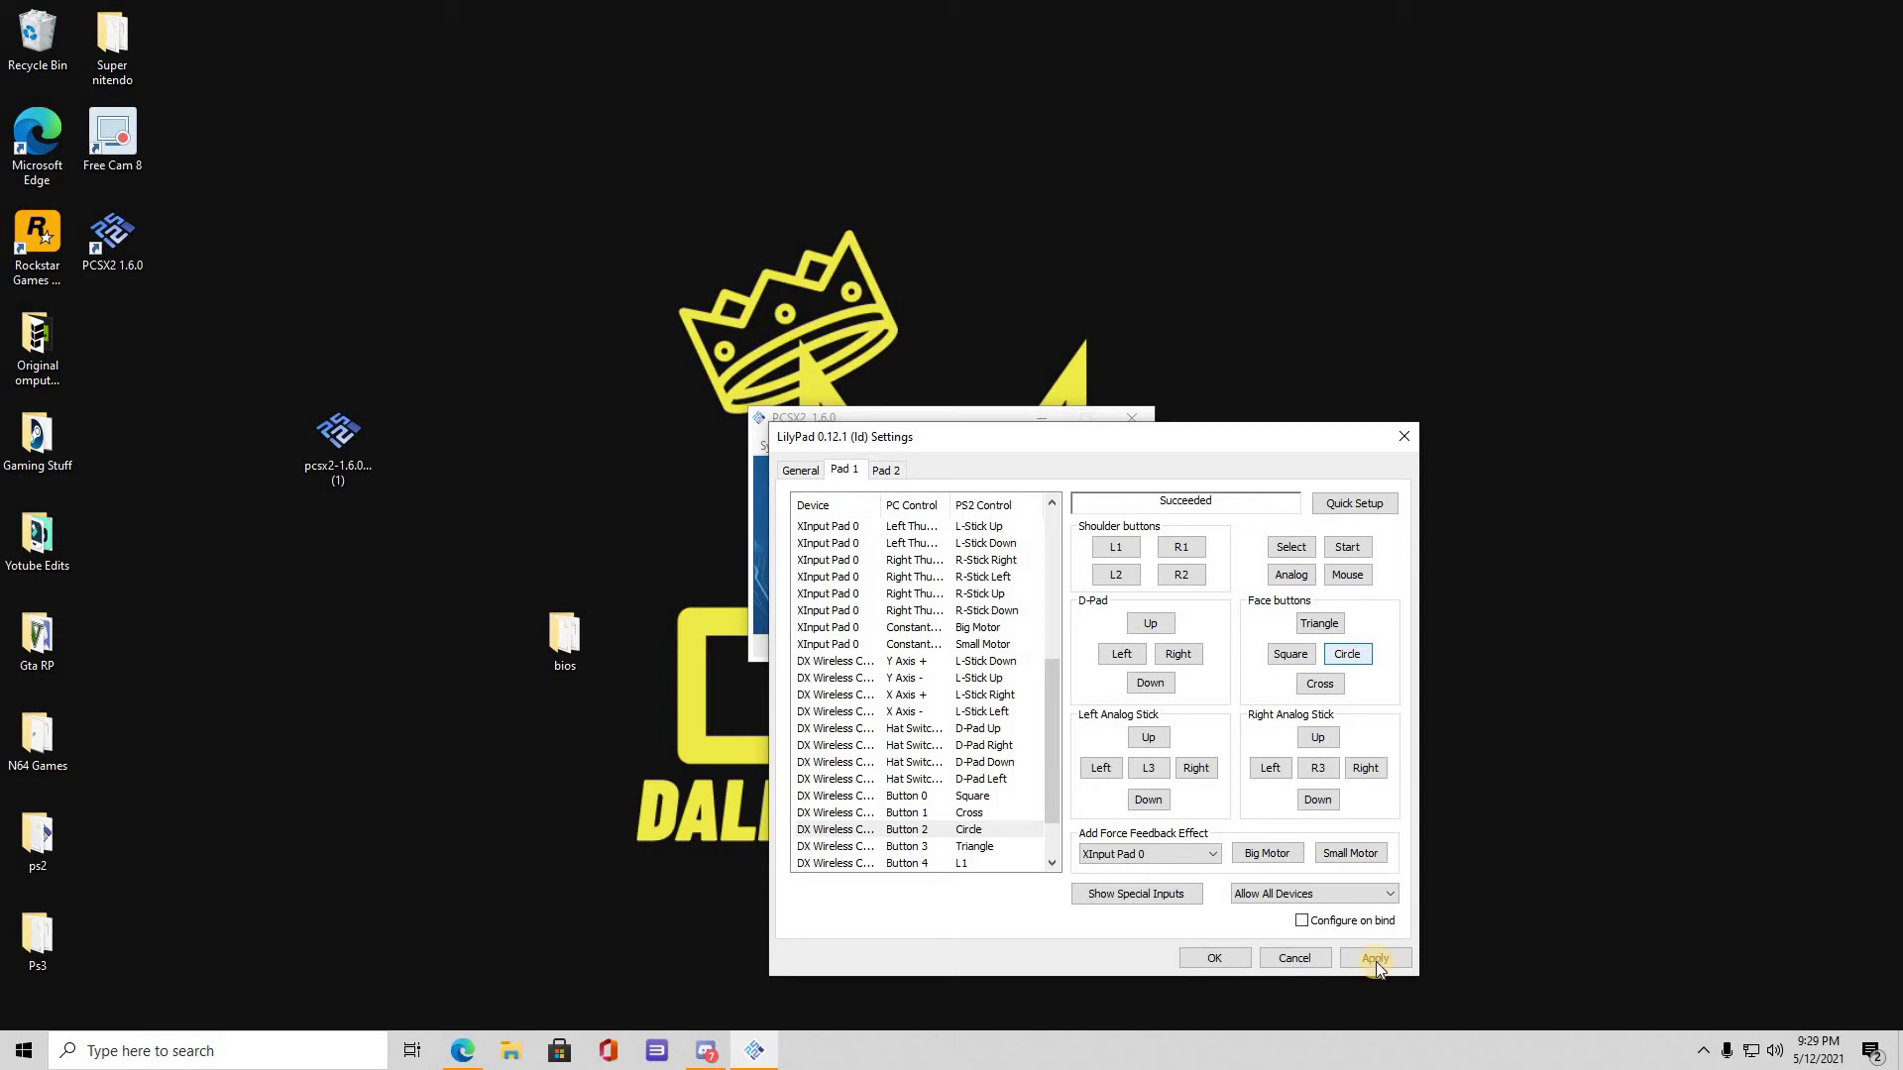
left_click(1215, 958)
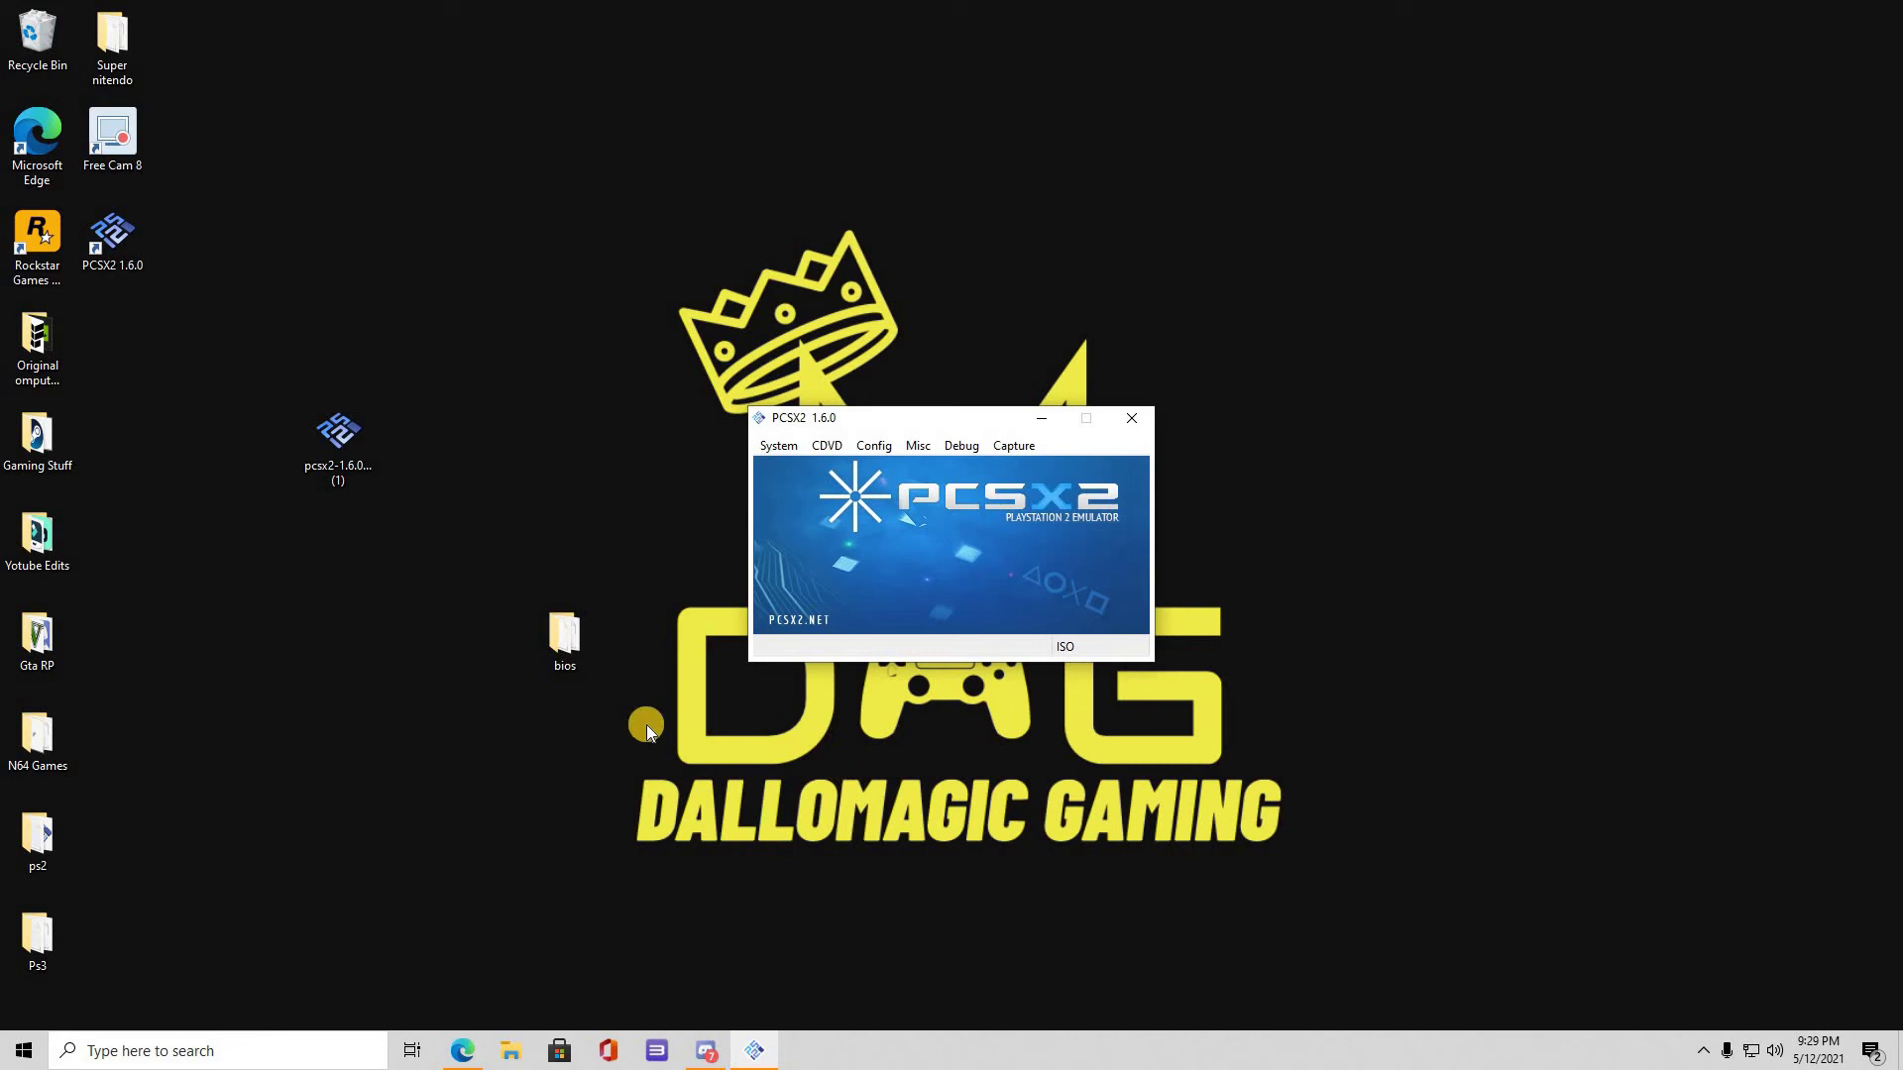
Step: Load the Jet Li - Rise to Honor (USA) (En,Zh) disc image from the PS2 Games folder and start booting it
left_click(826, 445)
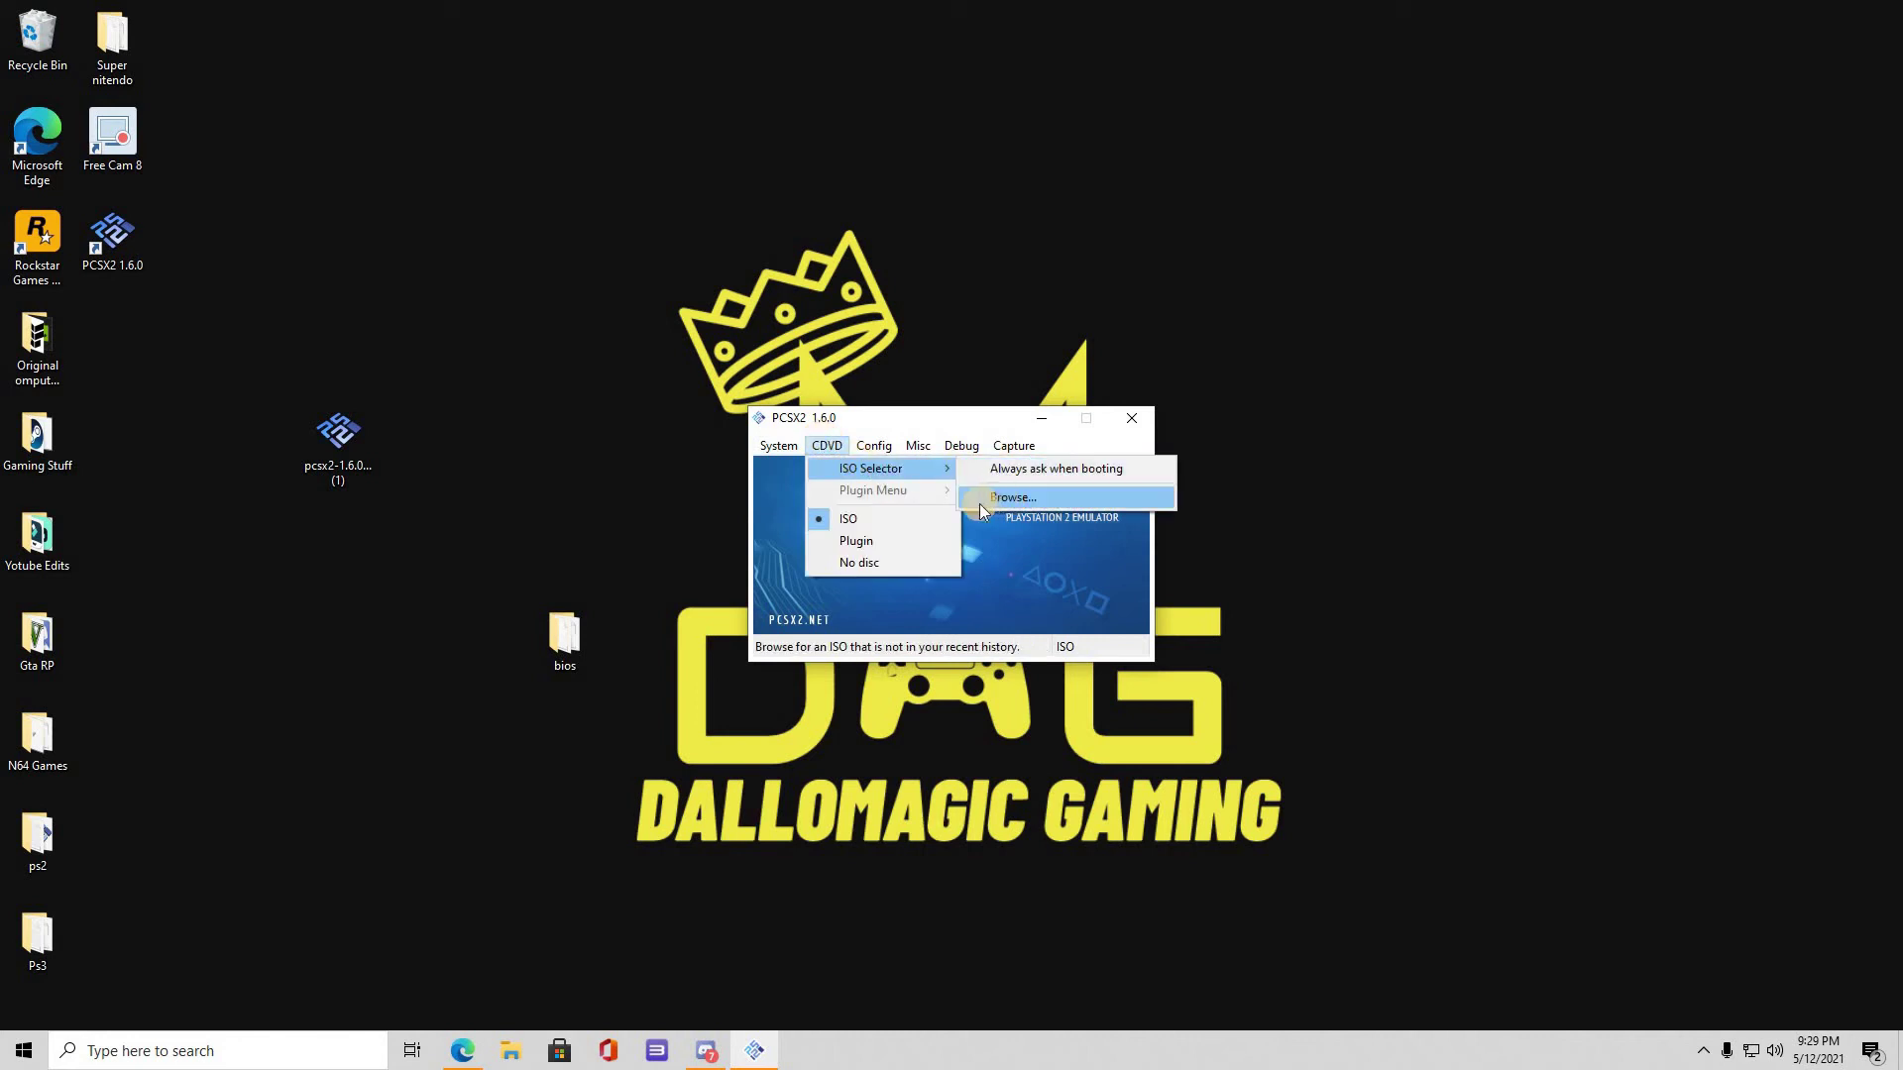
left_click(981, 499)
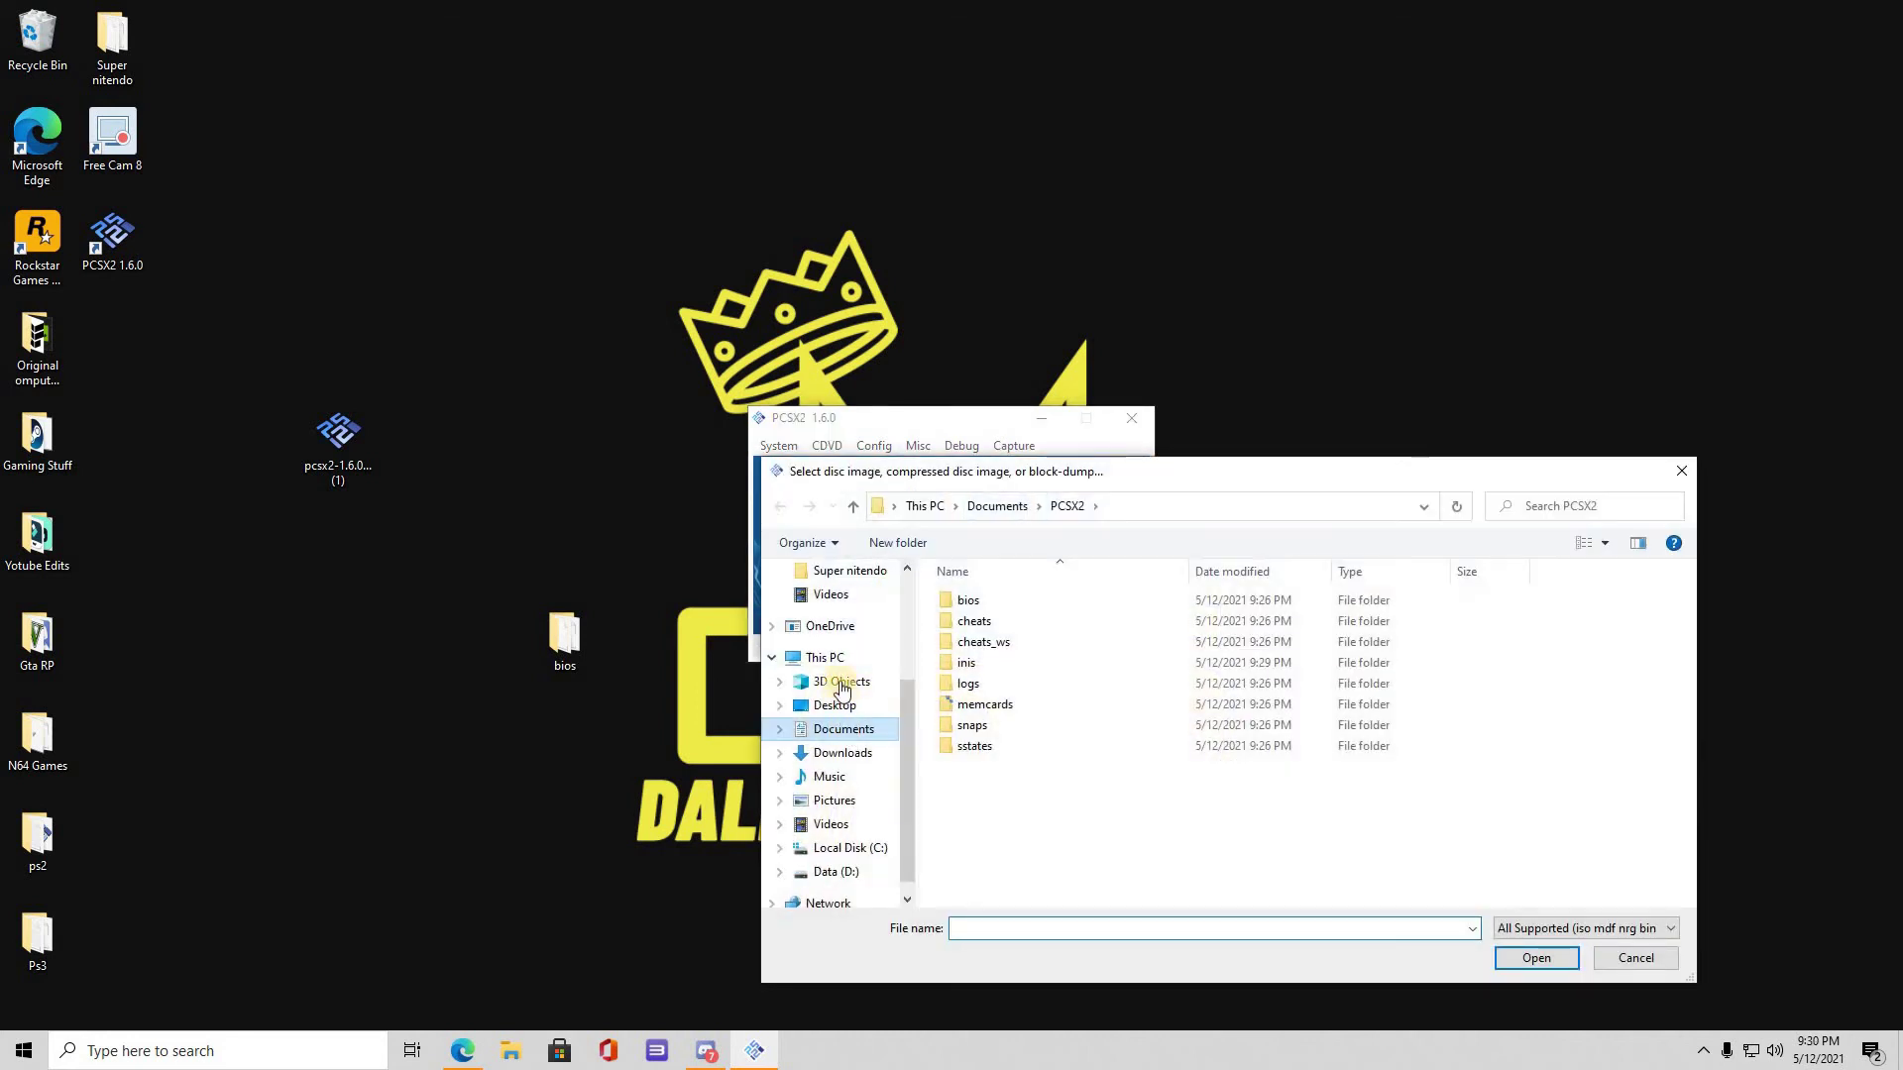
scroll(838, 659, "up", 1)
left_click(833, 619)
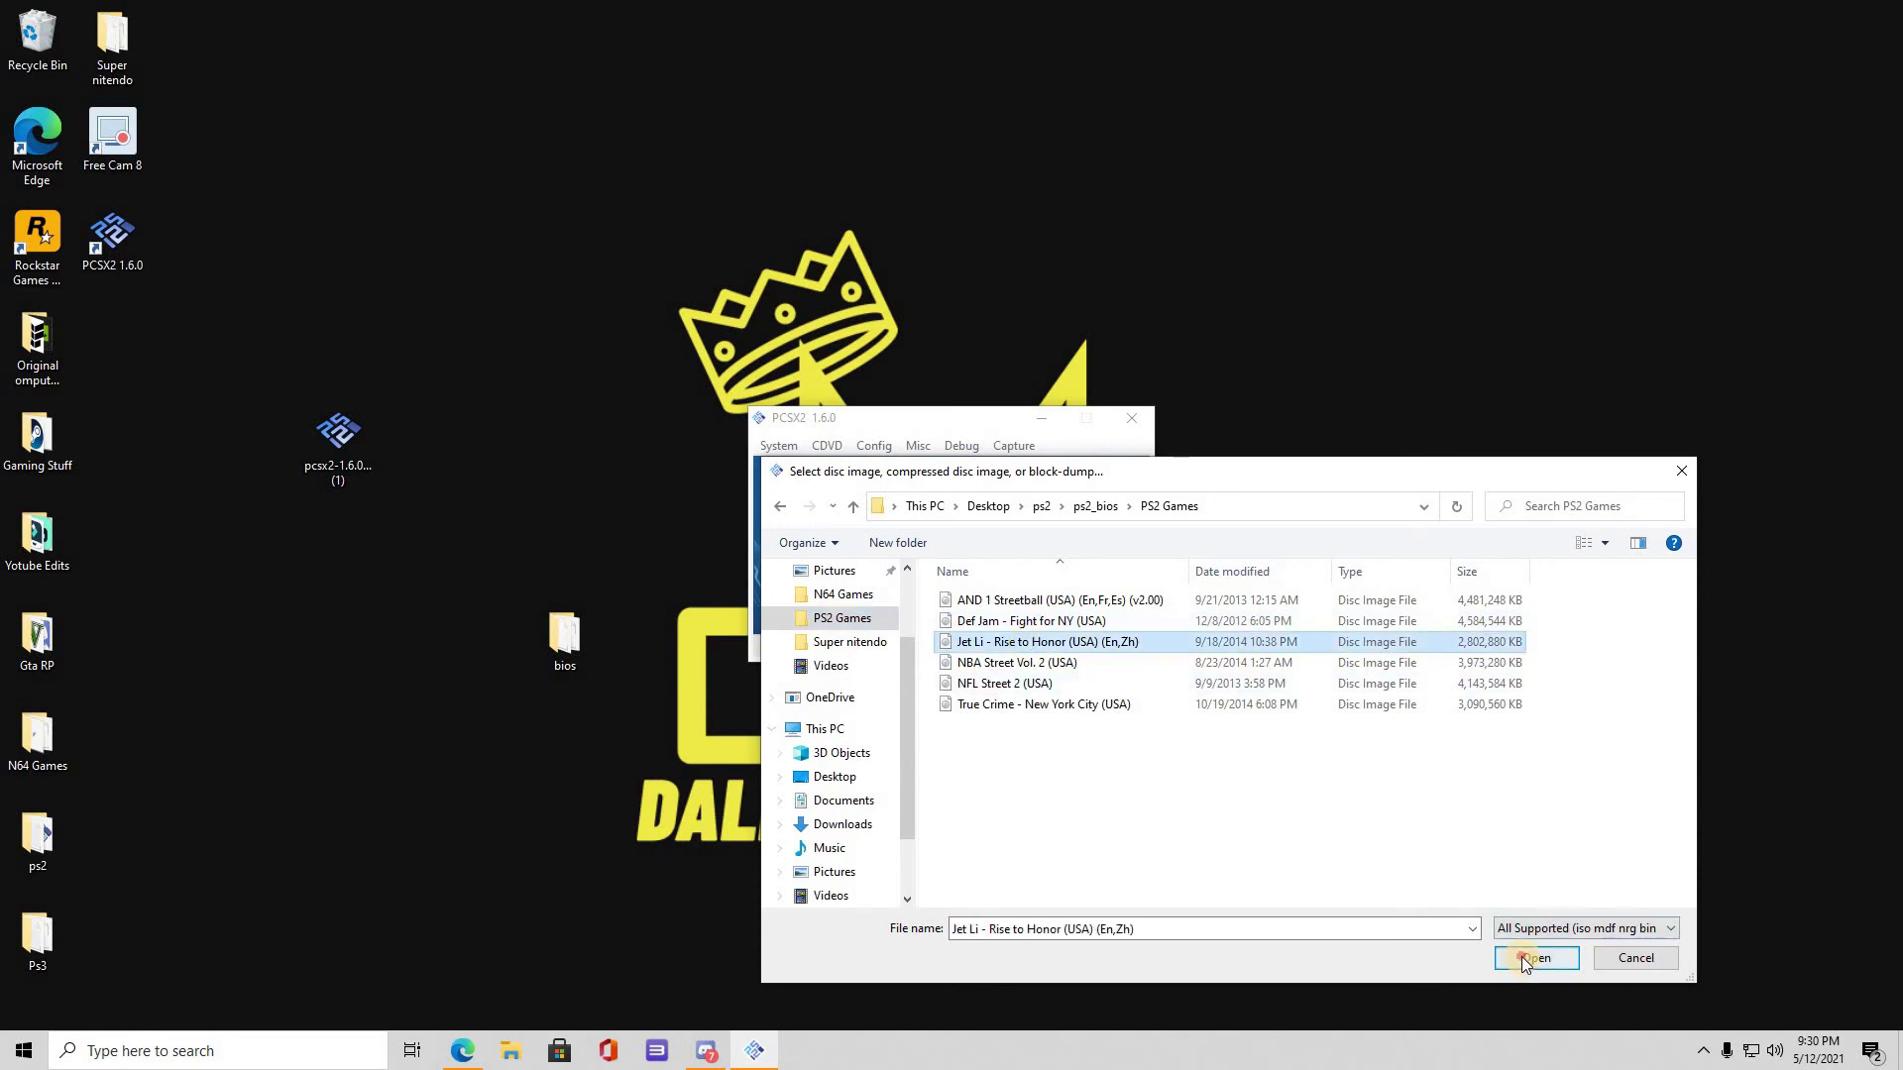
key("Return")
left_click(775, 447)
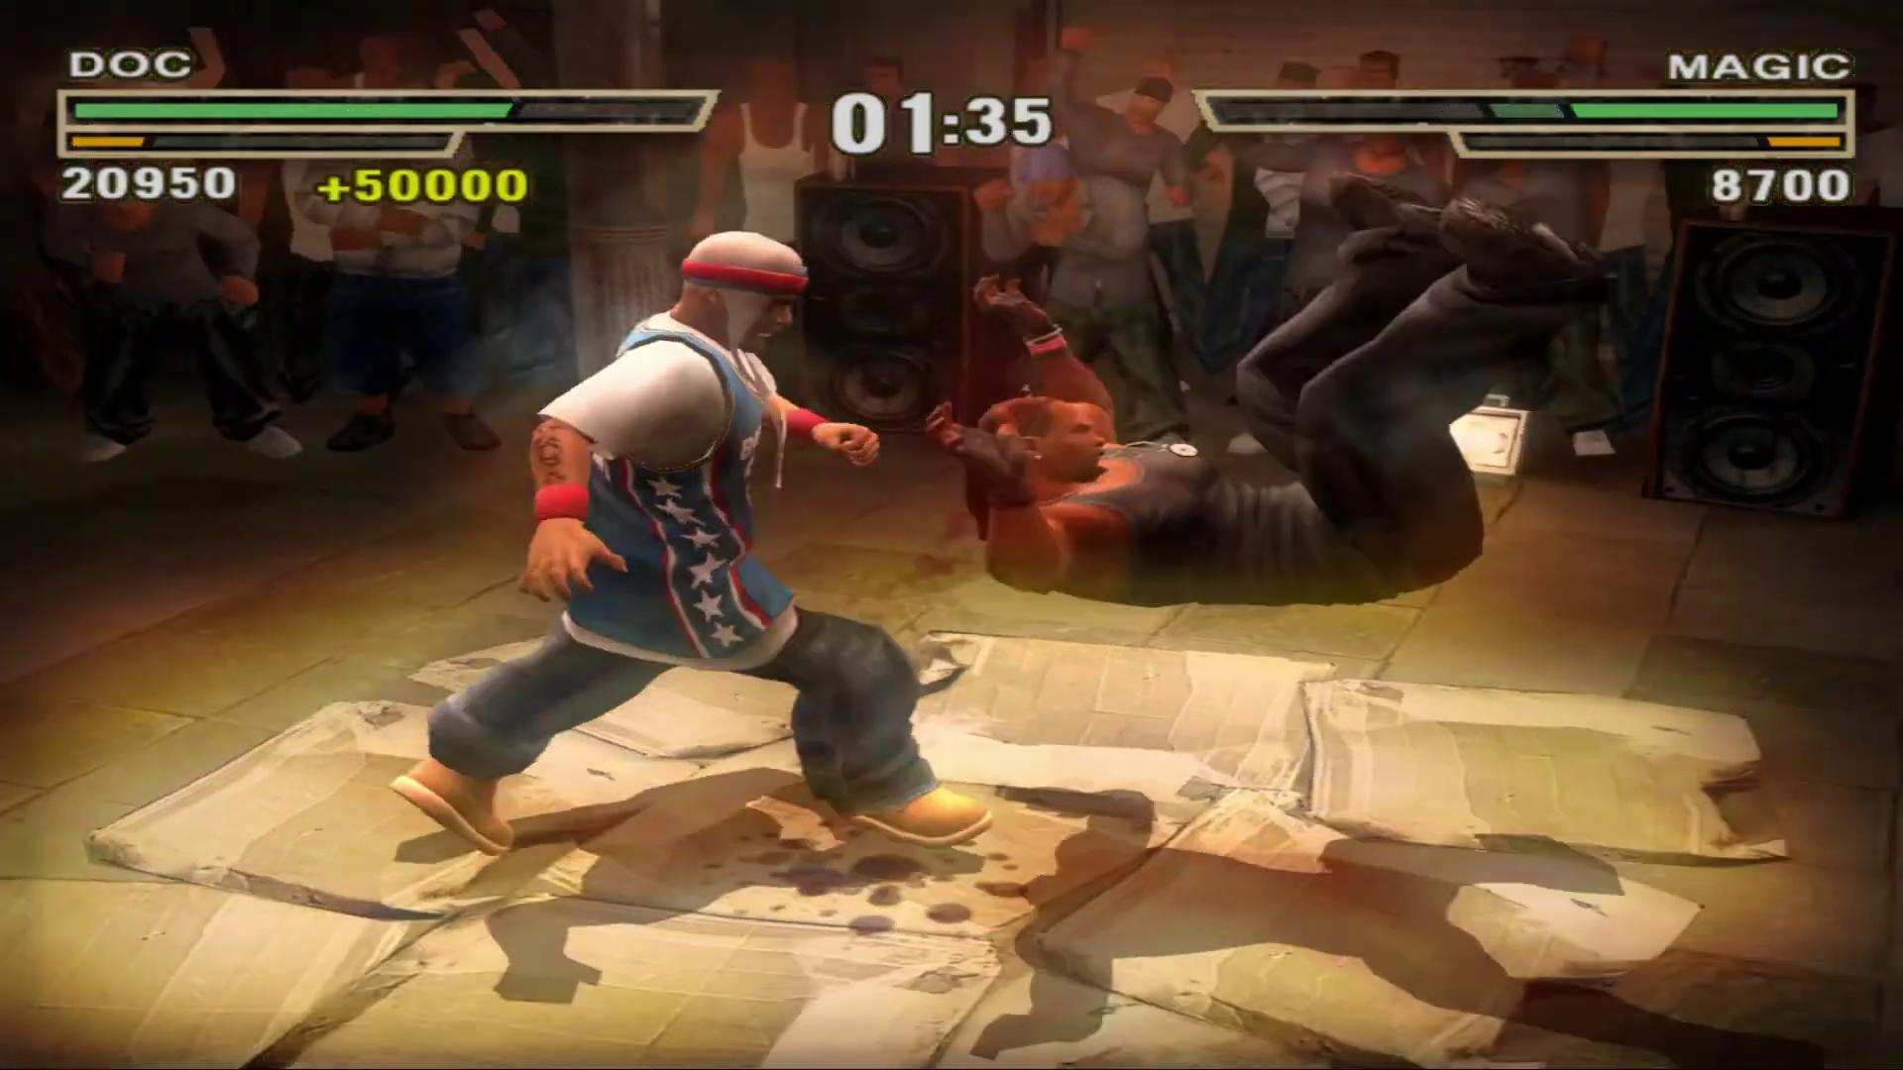
Step: Pause the running fight and leave the fullscreen game to return to the emulator's main window
key("Return")
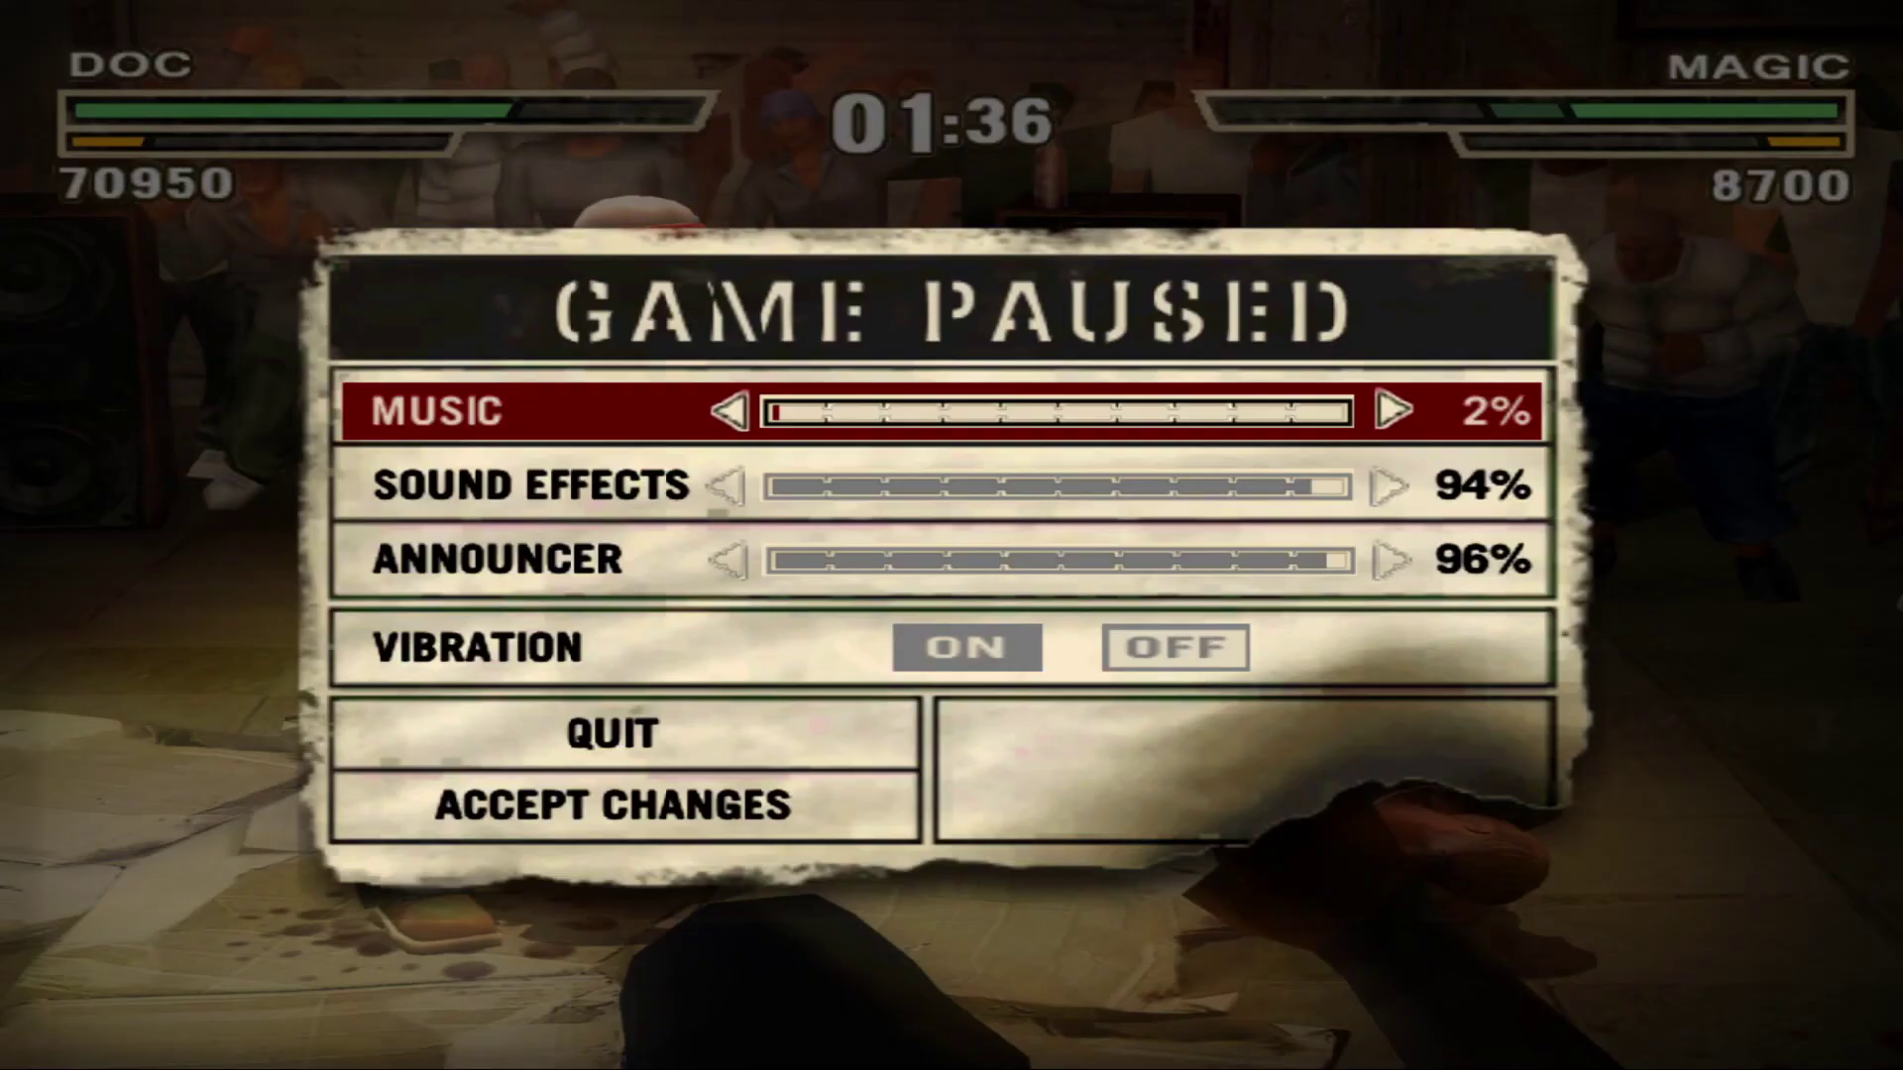
key("Escape")
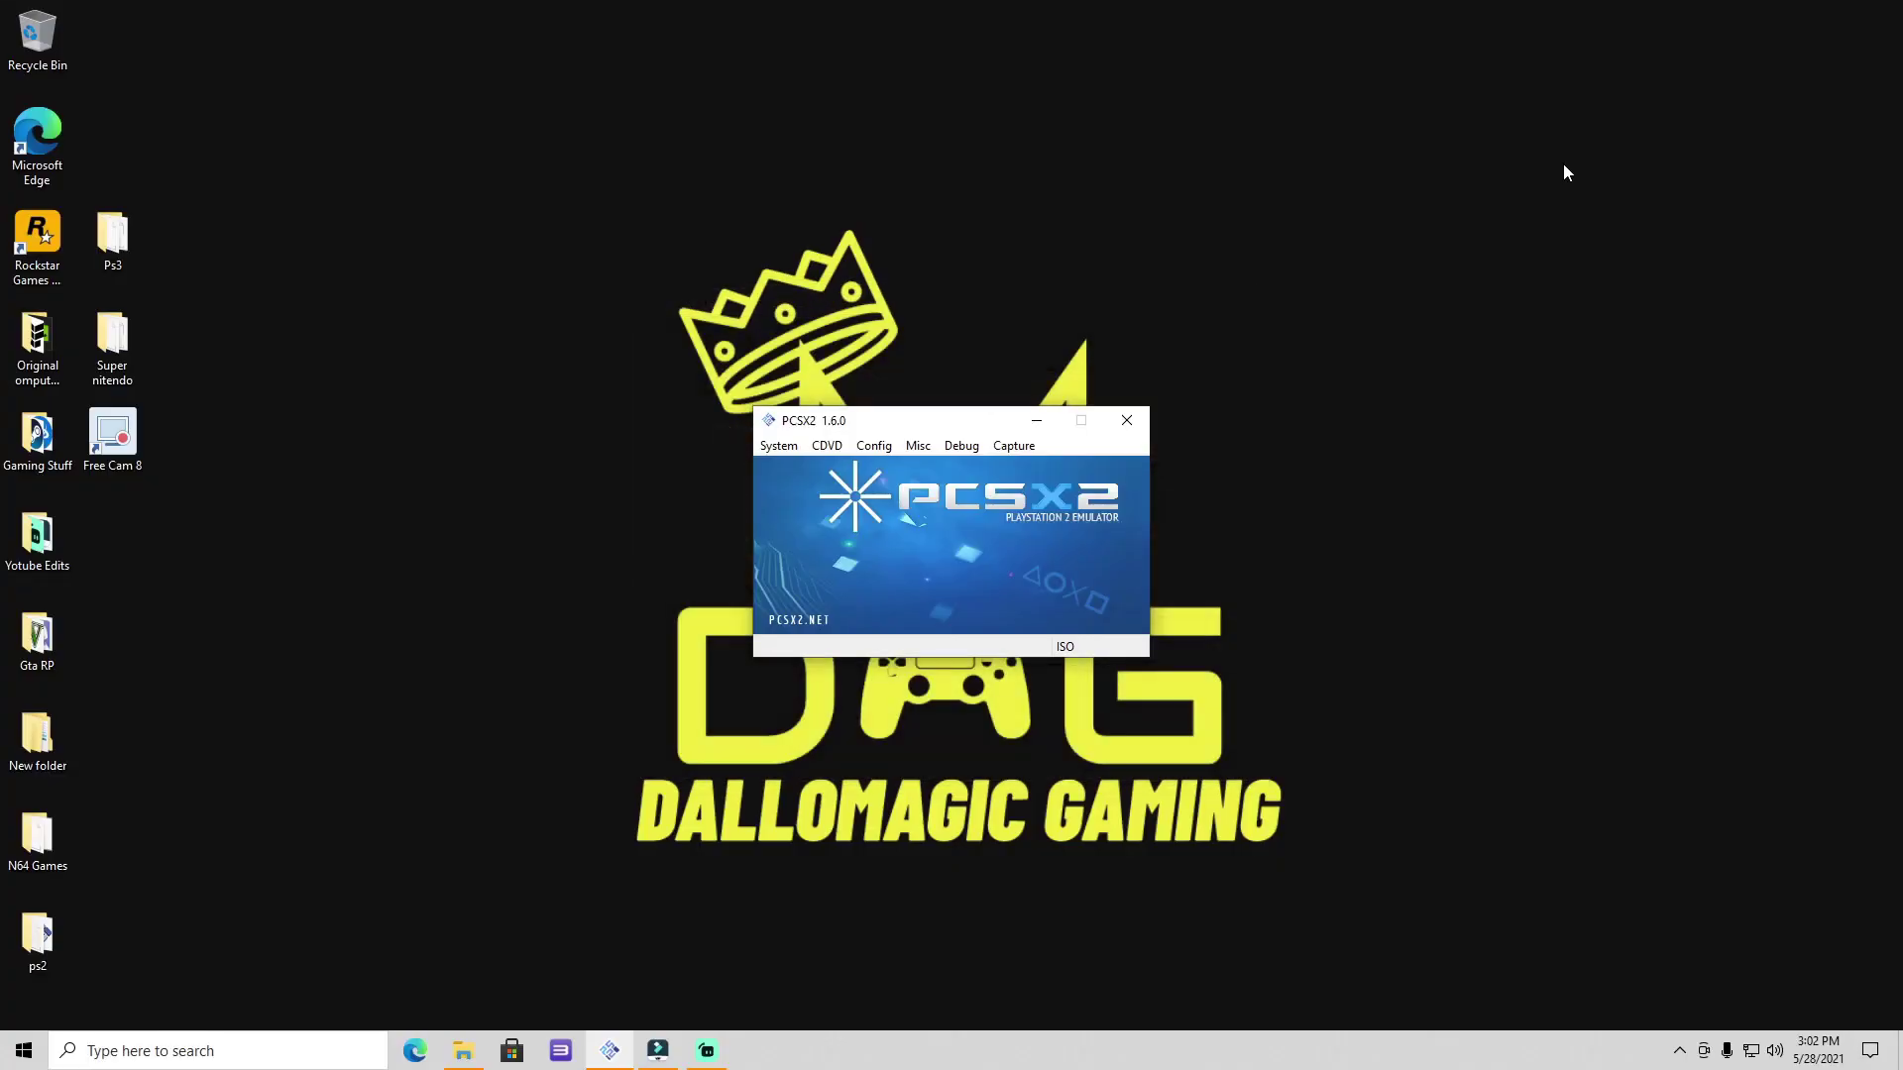